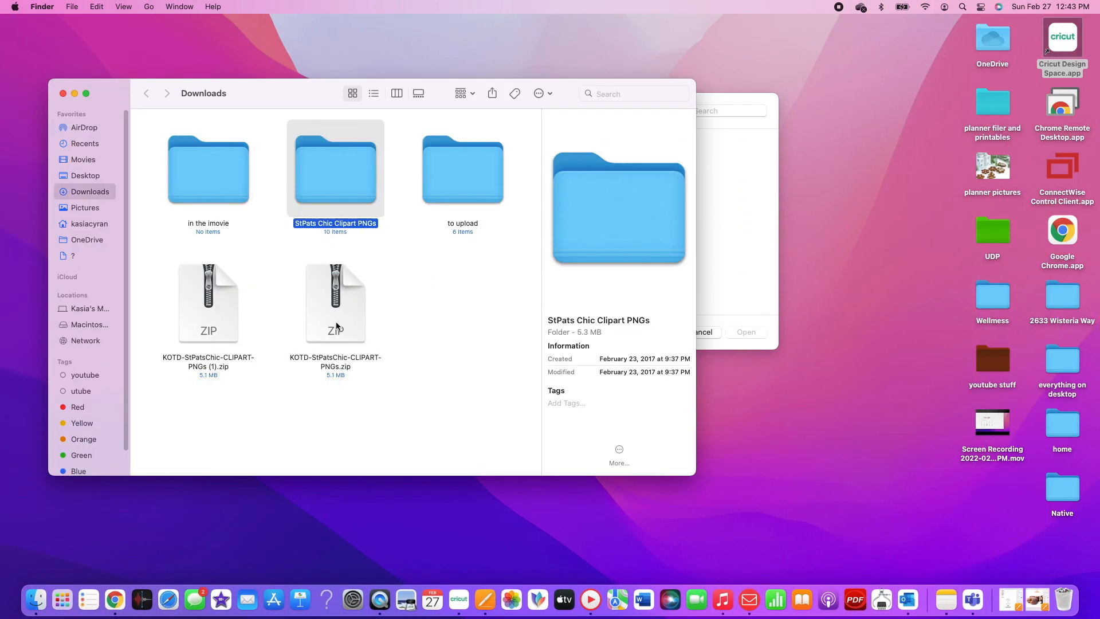
- Extract the KOTD-StPatsChic-CLIPART-PNGs.zip archive in the Downloads folder
double_click(336, 325)
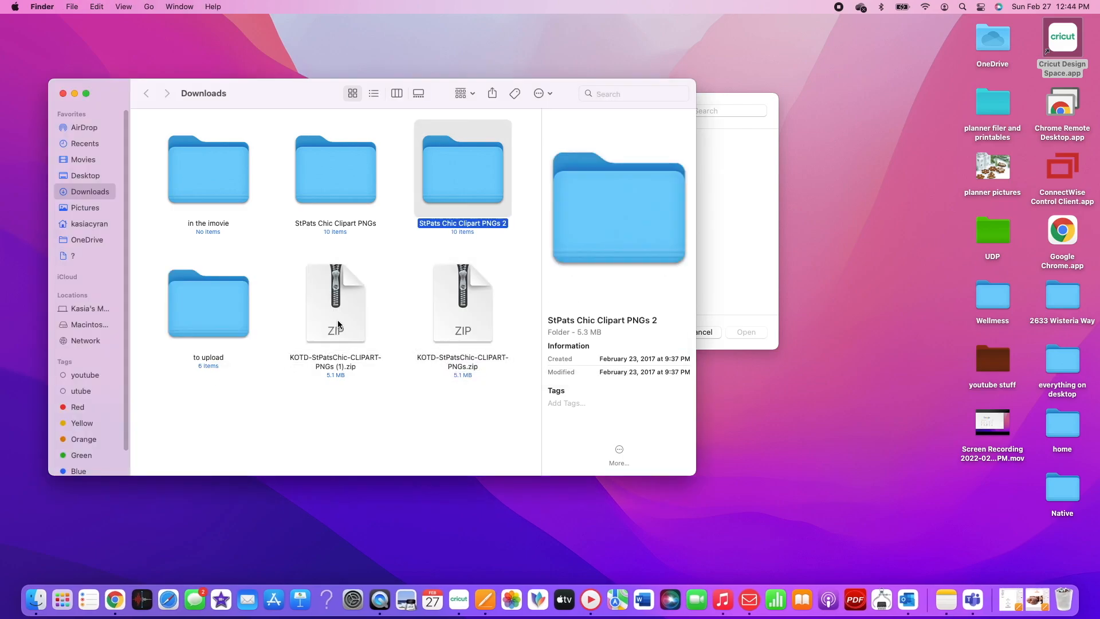
click(328, 188)
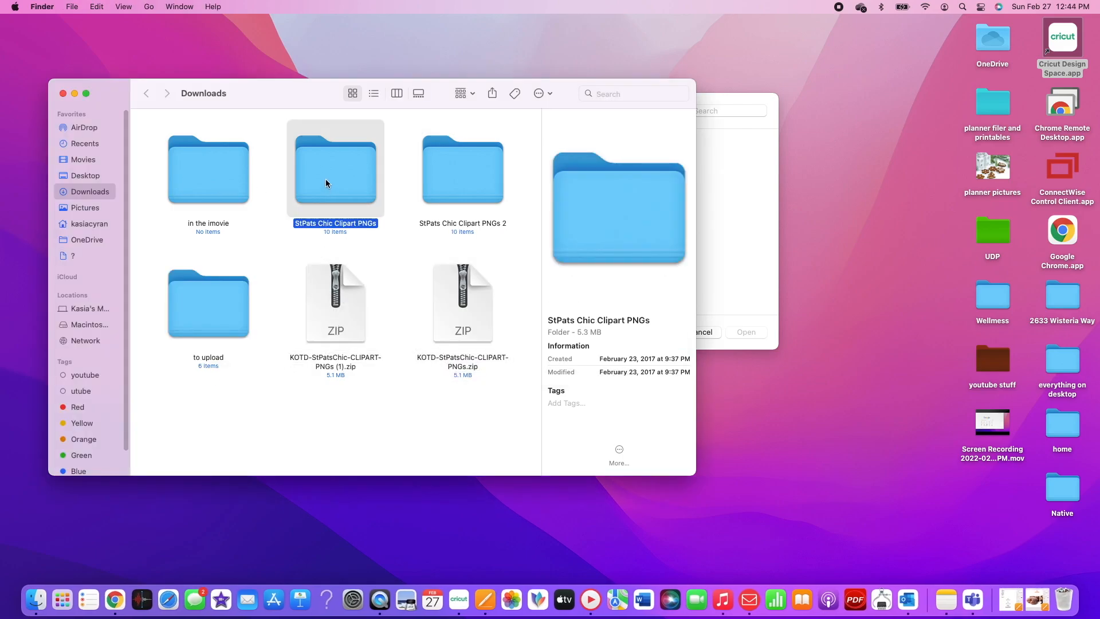
click(528, 179)
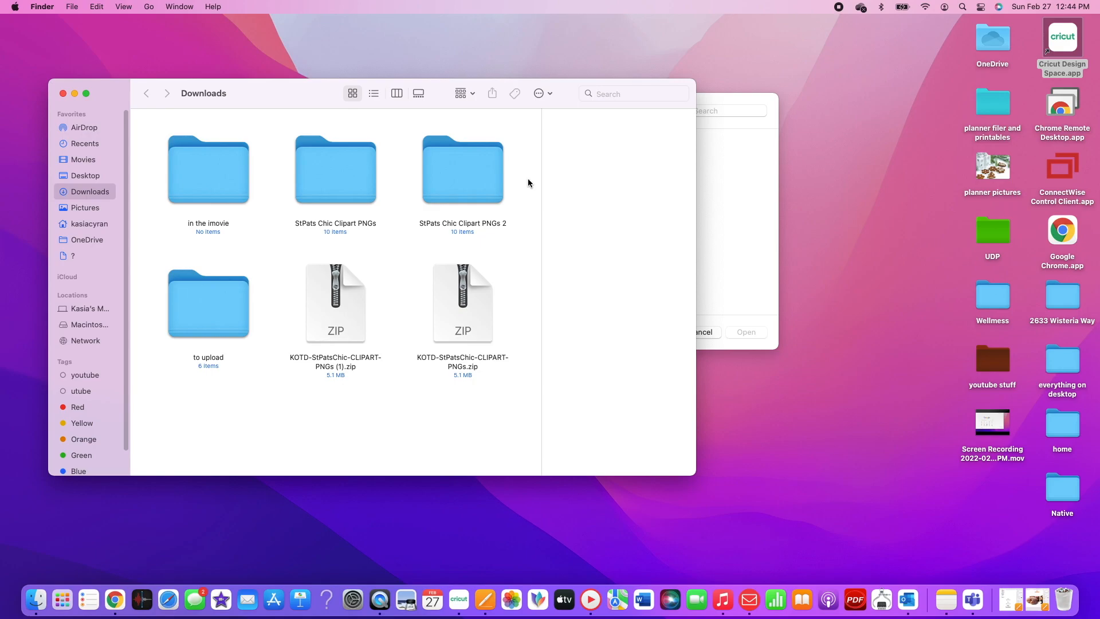
- Move both KOTD-StPatsChic zip archives and the original StPats Chic Clipart PNGs folder to the Trash
click(328, 167)
drag(530, 324, 1067, 606)
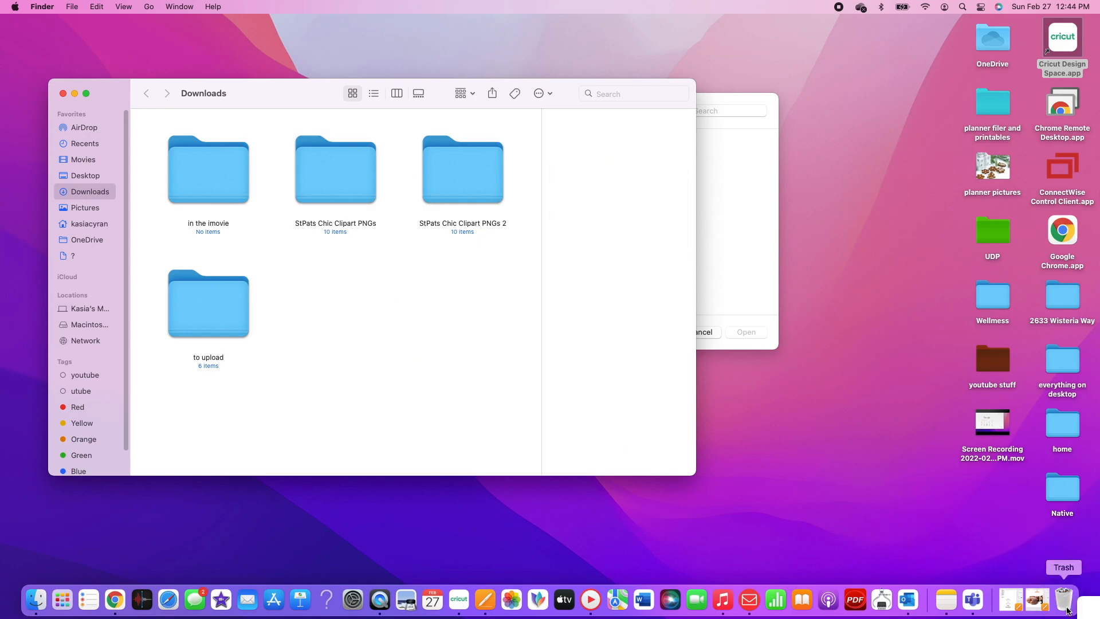
drag(329, 164, 1057, 587)
- Create a new folder named "outlined" inside the StPats Chic Clipart PNGs 2 folder
click(290, 172)
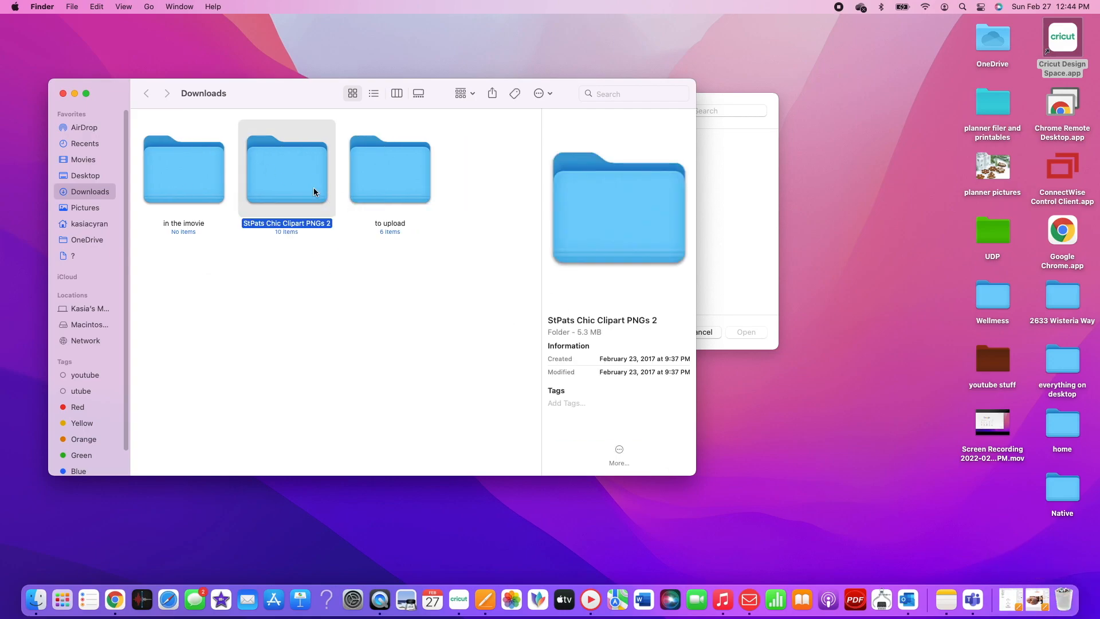
double_click(310, 184)
scroll(311, 201, down, 5)
right_click(350, 363)
click(373, 373)
text(outlined)
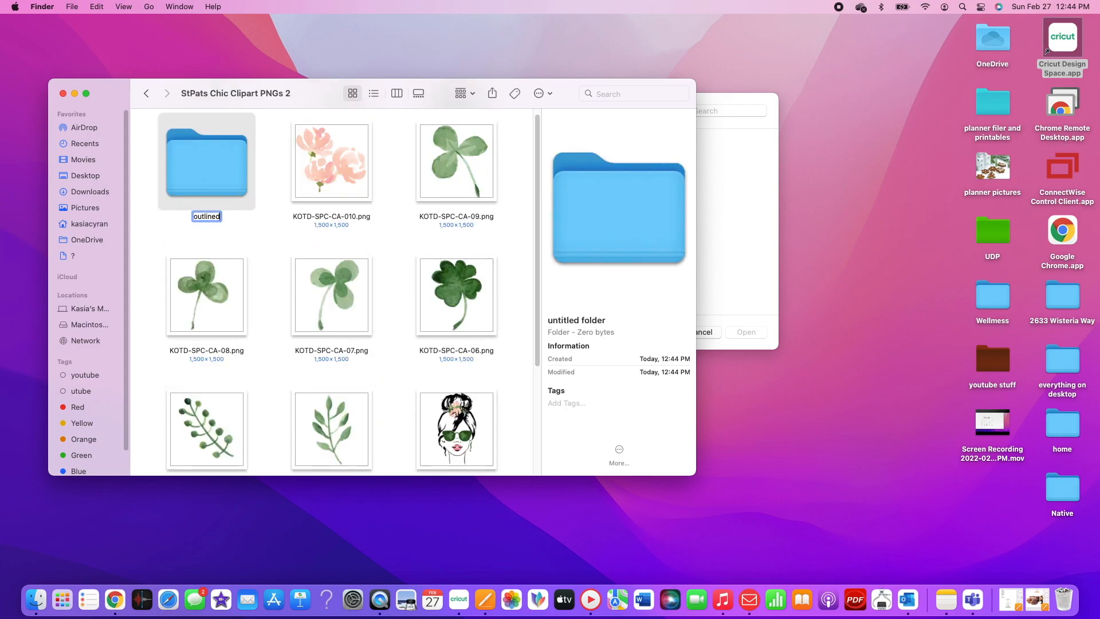
key(Return)
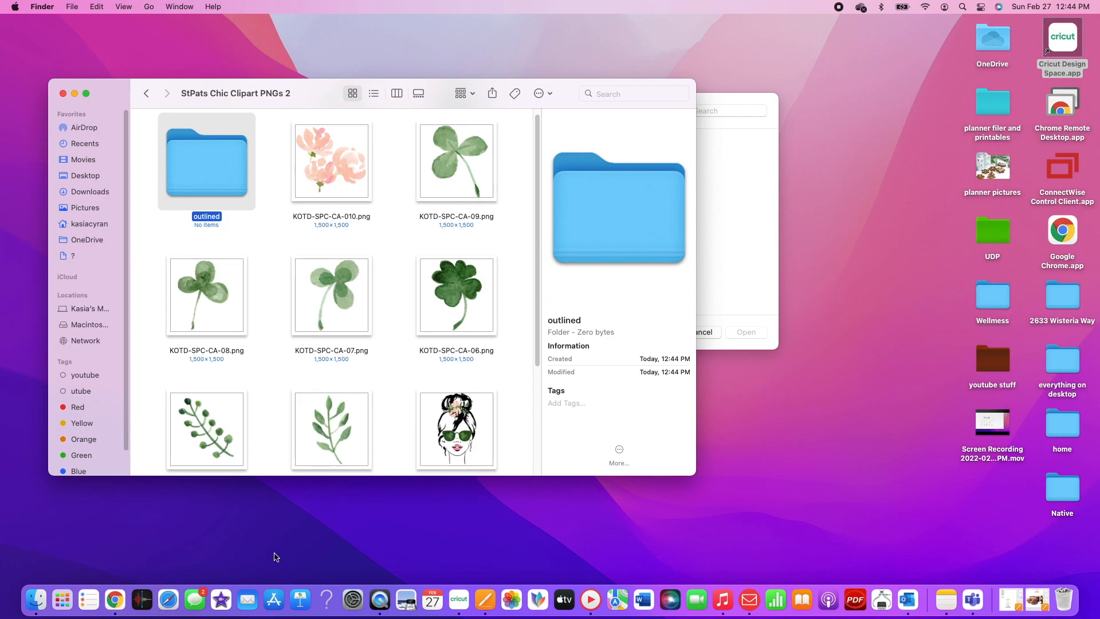
- Switch to Chrome, go to the Pixlr website and start the Pixlr E advanced photo editor
click(114, 600)
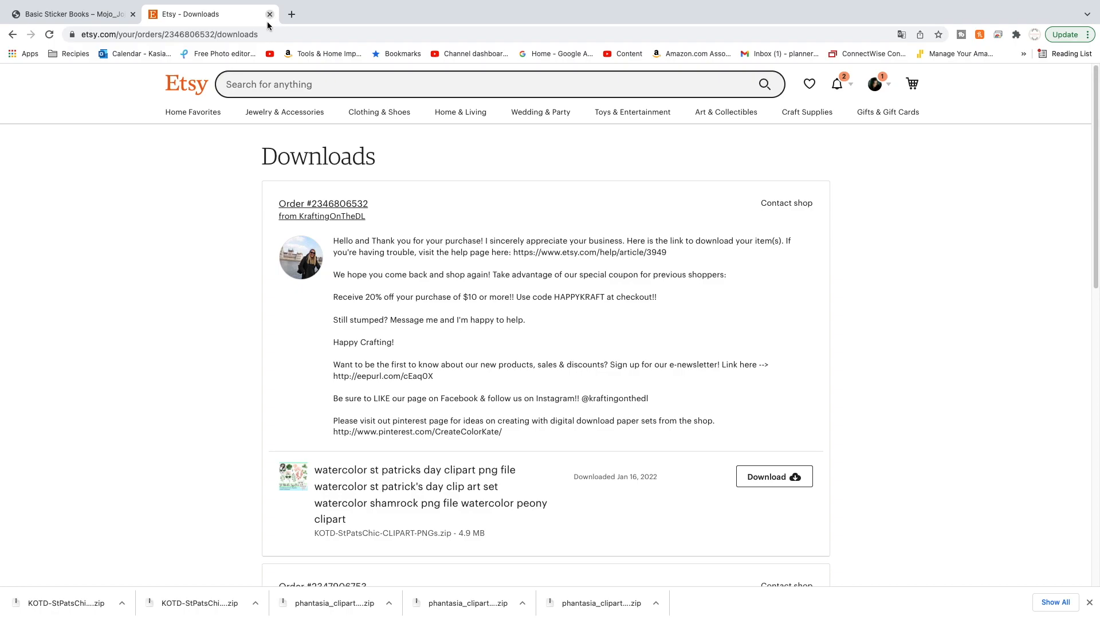
click(198, 53)
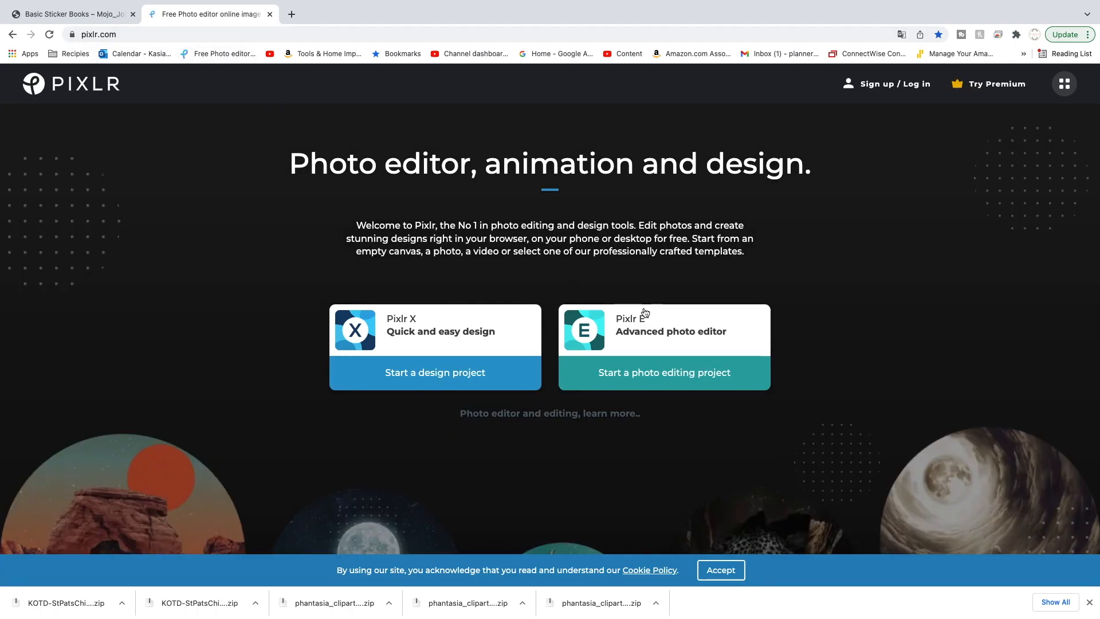
click(646, 314)
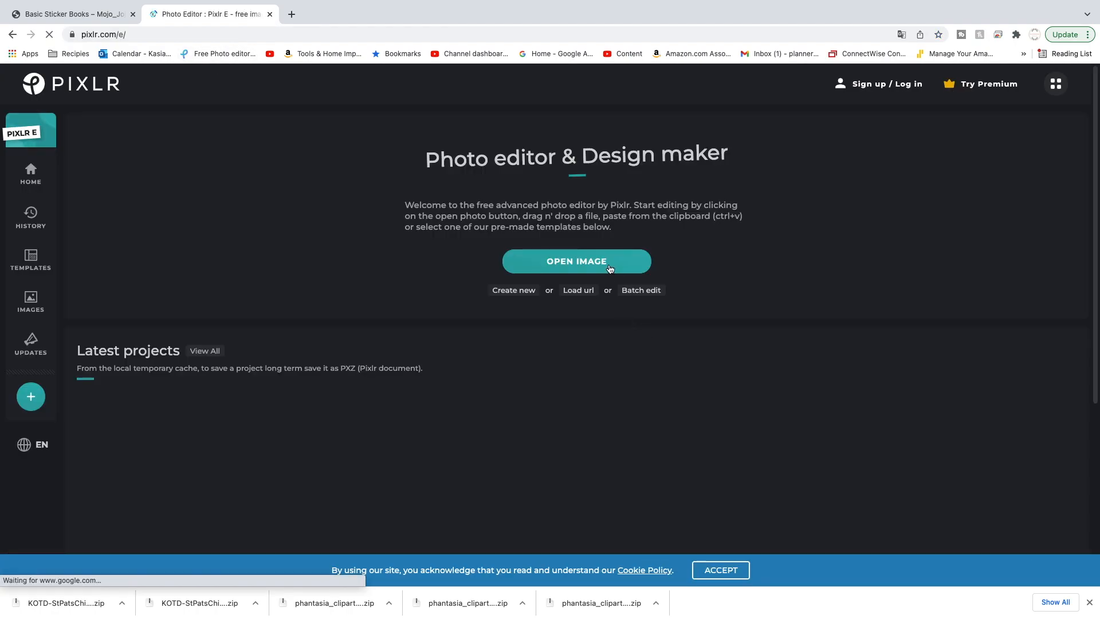
- Open the image KOTD-SPC-CA-01.png from the StPats Chic Clipart PNGs 2 folder in Downloads
click(609, 268)
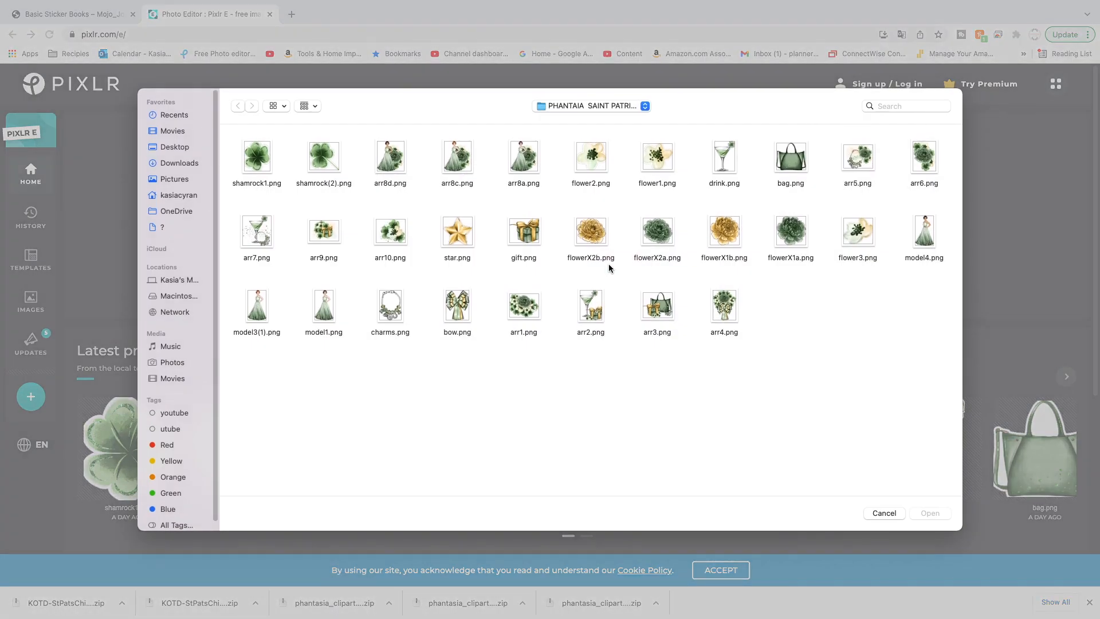
click(179, 165)
double_click(386, 161)
click(237, 106)
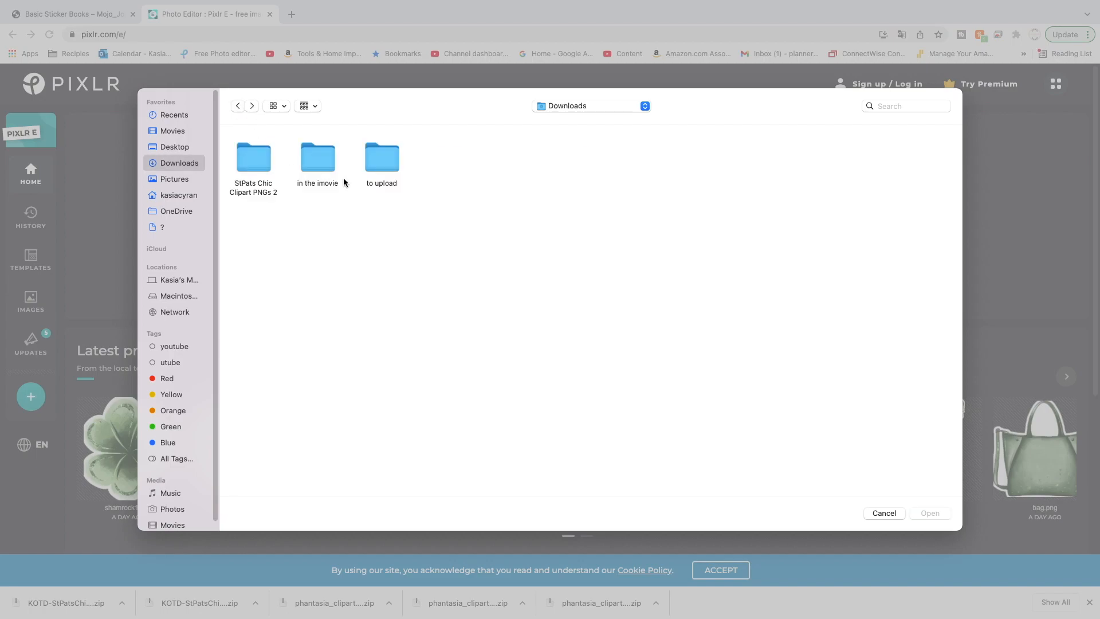
double_click(254, 160)
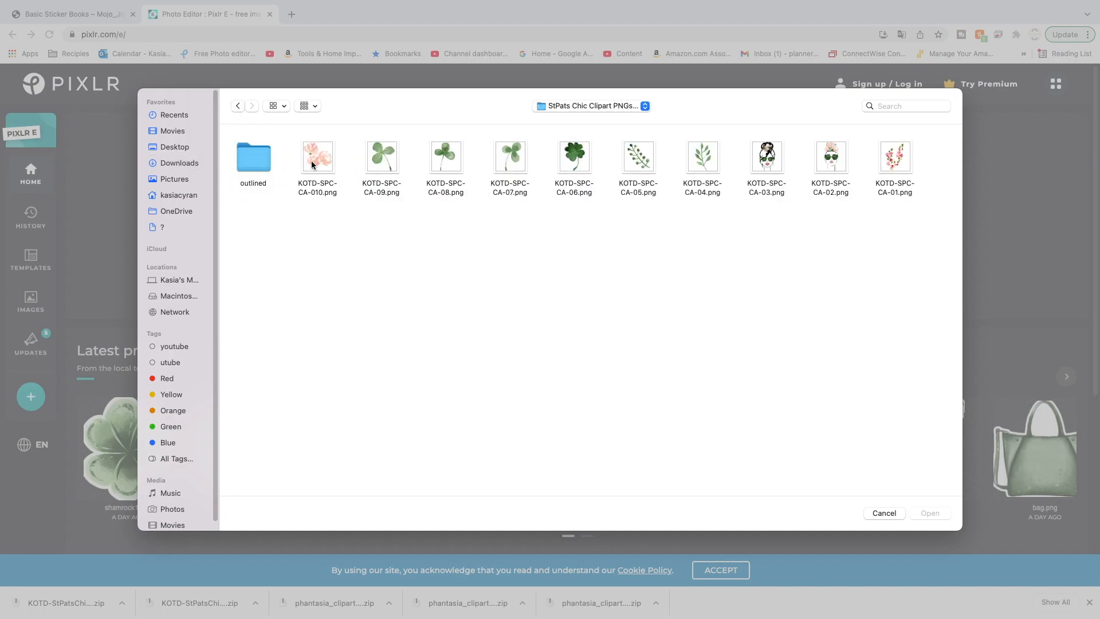
click(894, 166)
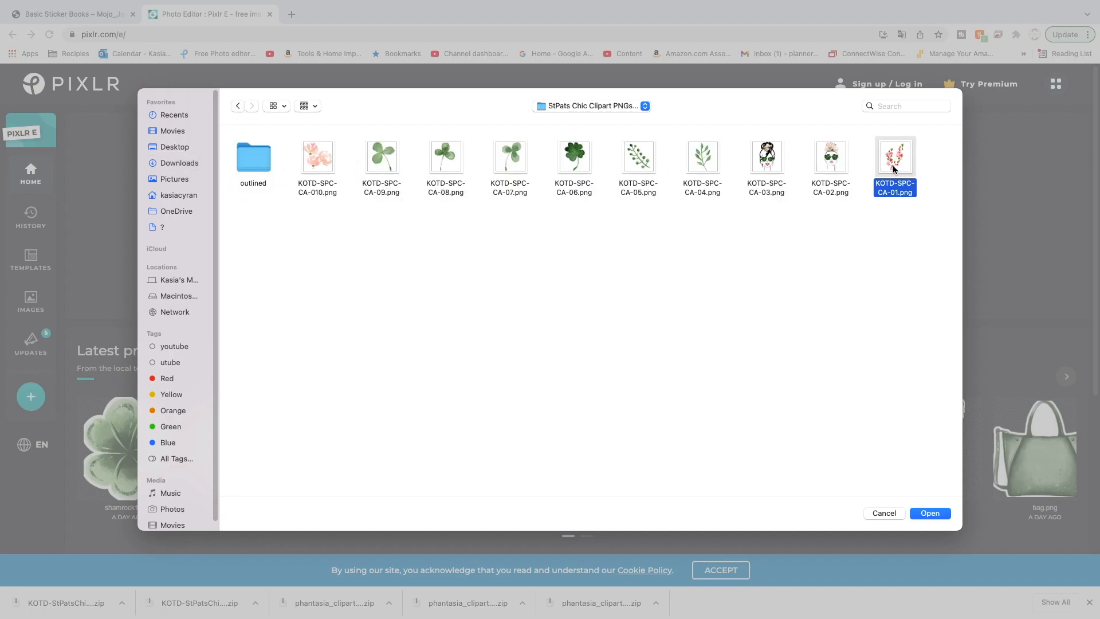
click(934, 512)
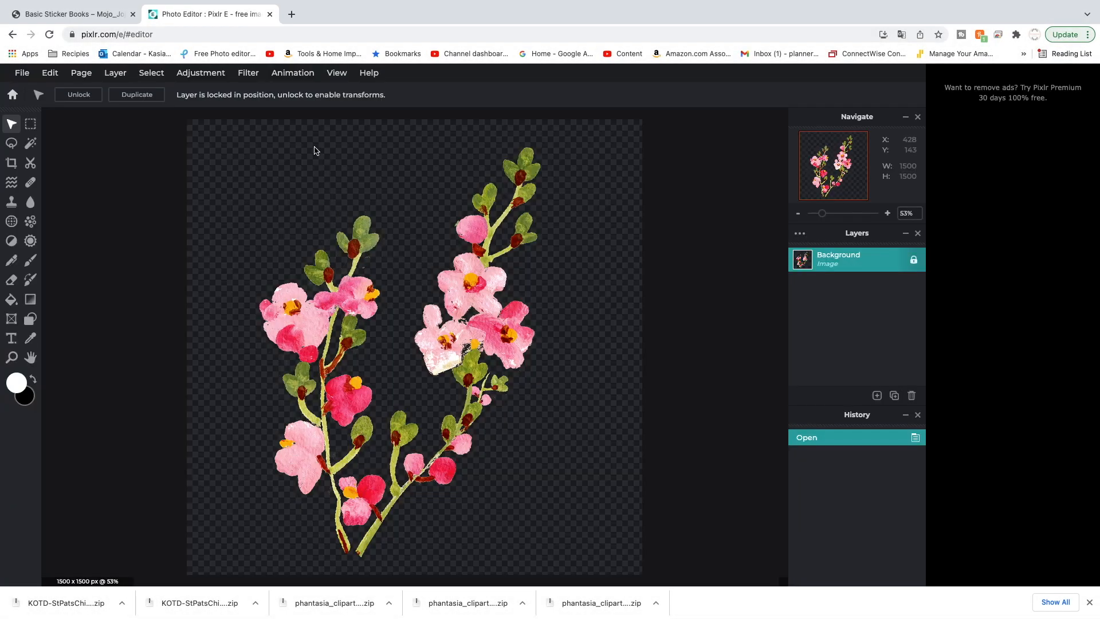
- Apply a white Outline filter with size 24 to the flower branch image
click(248, 73)
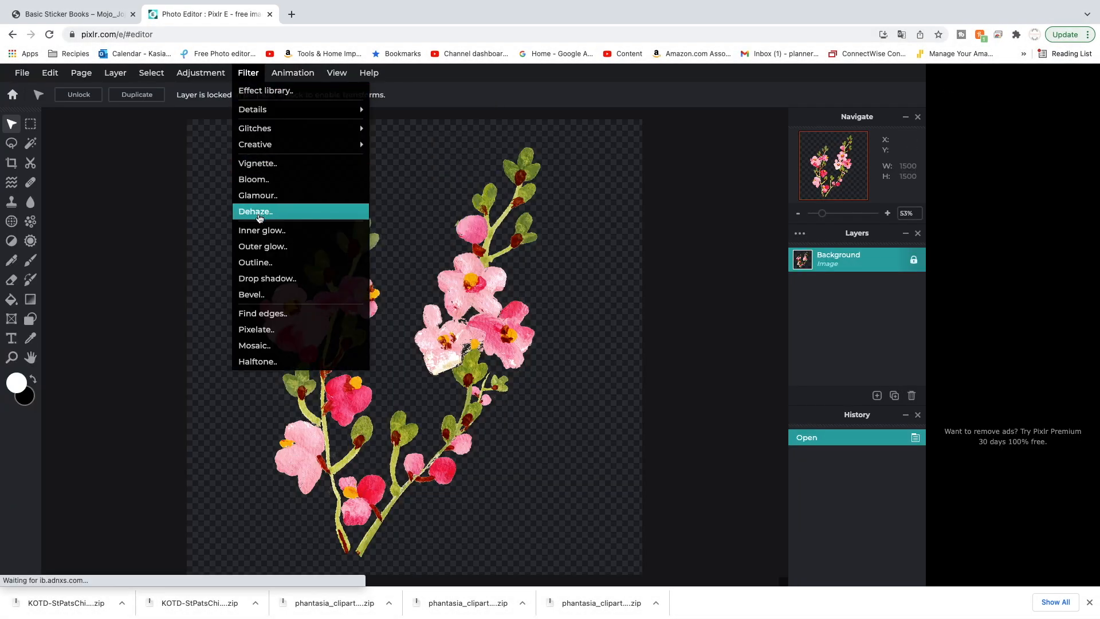
click(264, 263)
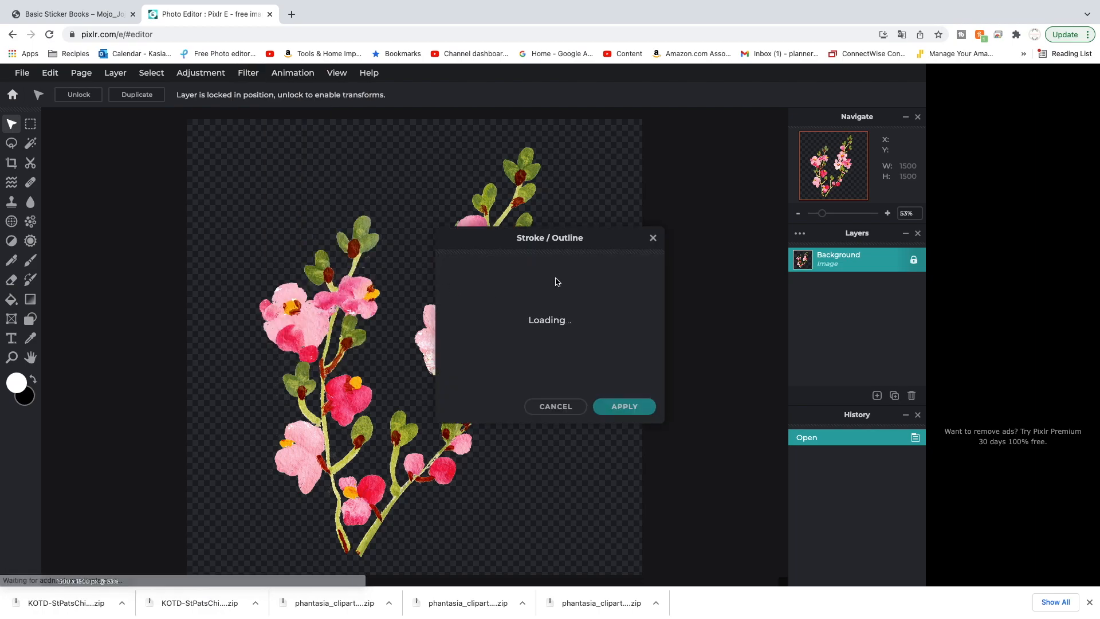
drag(461, 313, 482, 318)
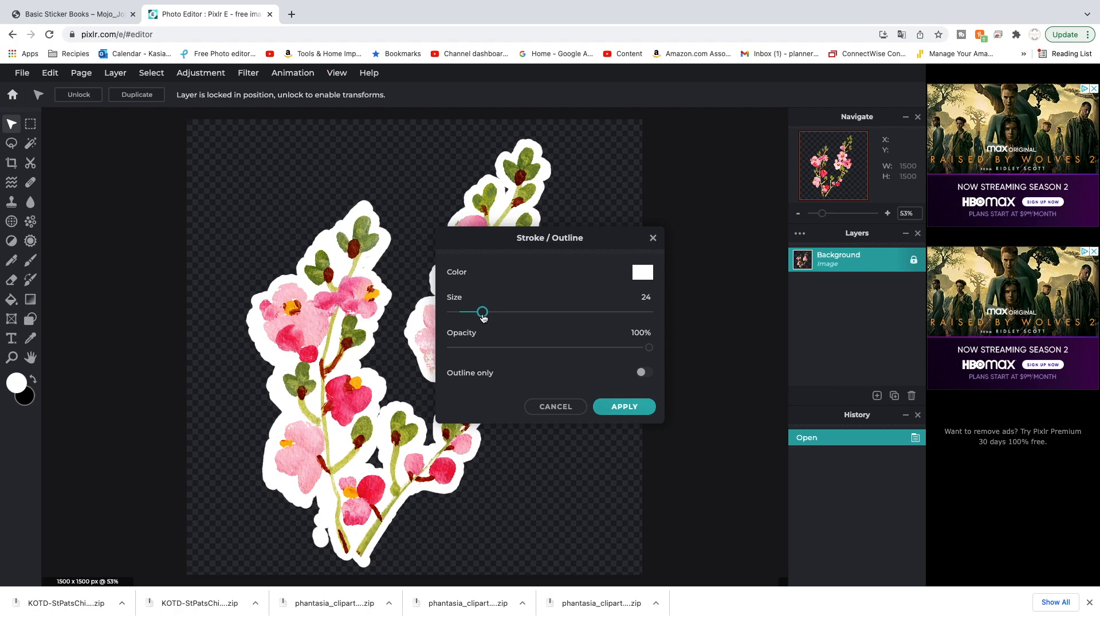
click(641, 403)
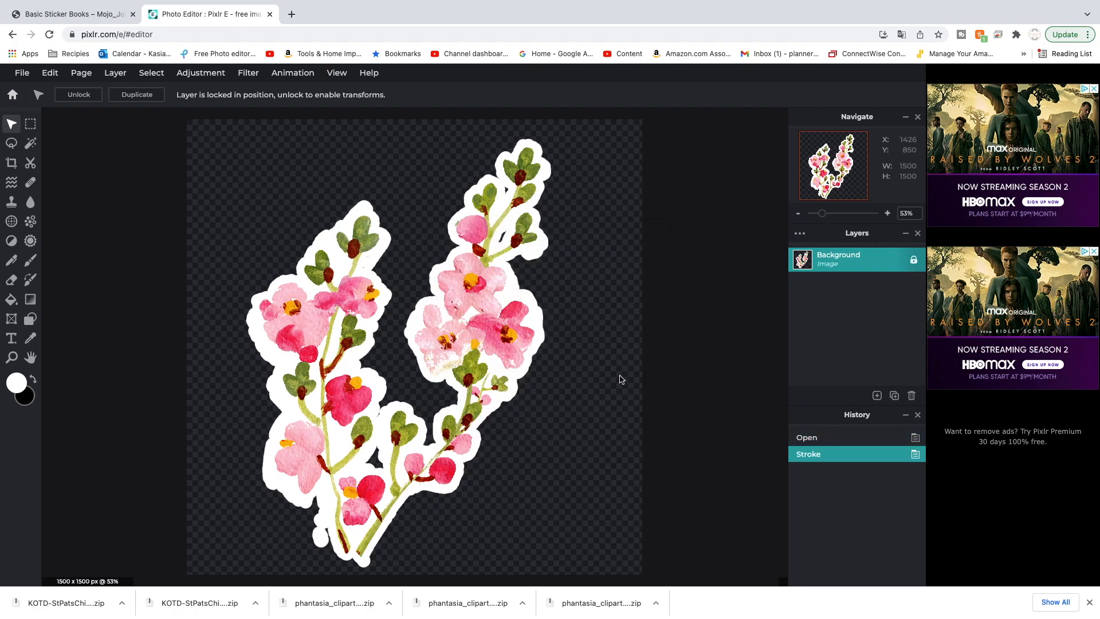
- Paint over the small gaps and rough spots in the flower branch's outline with the white Brush tool
click(30, 260)
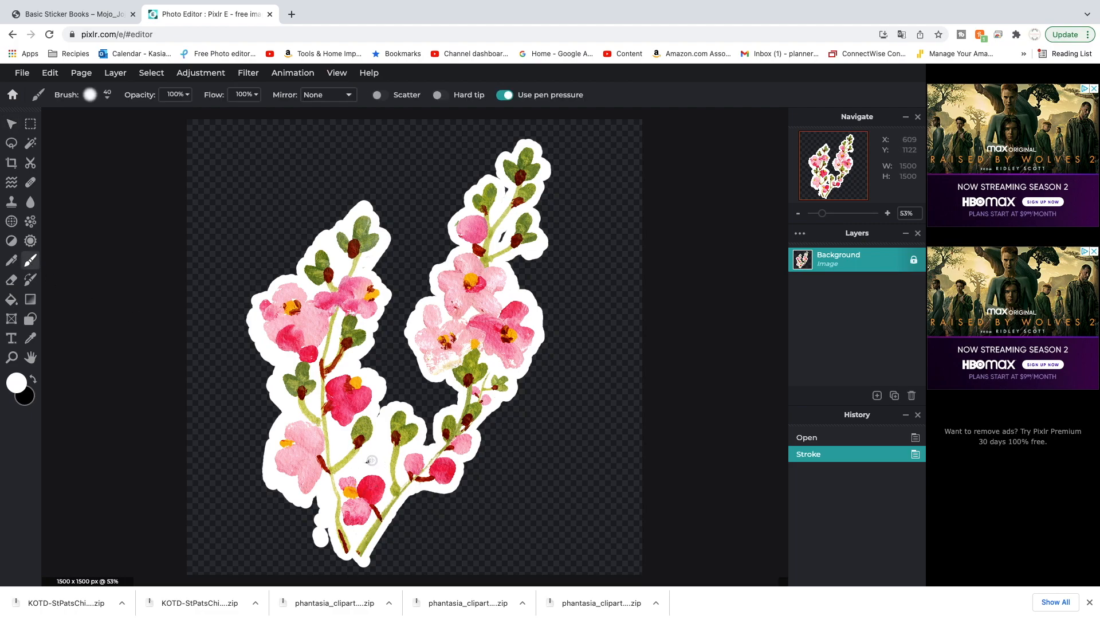
click(367, 454)
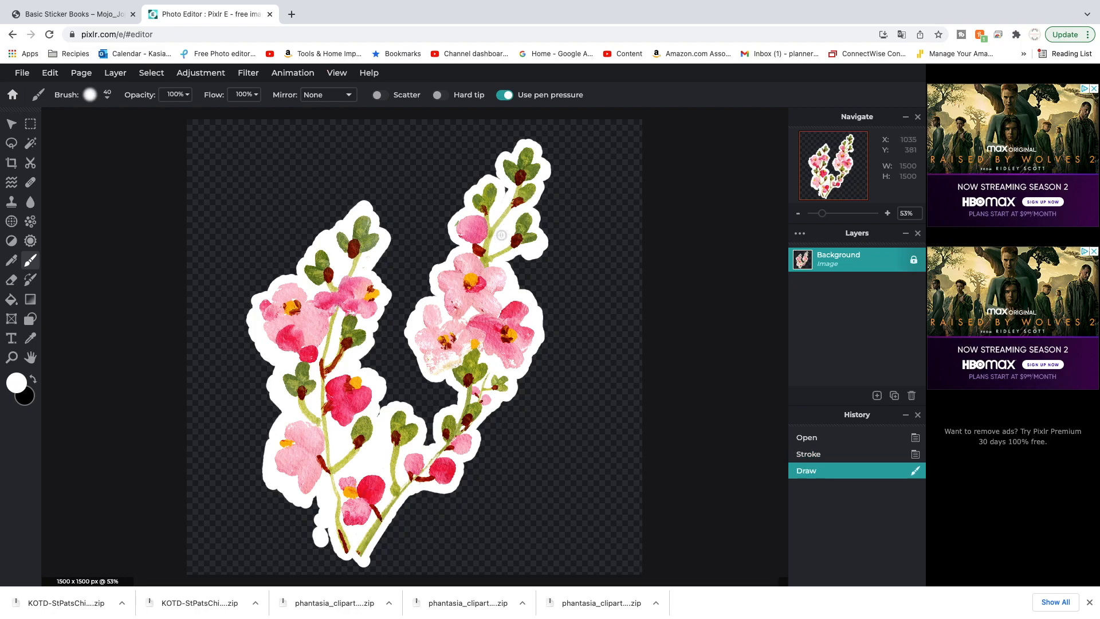
click(501, 236)
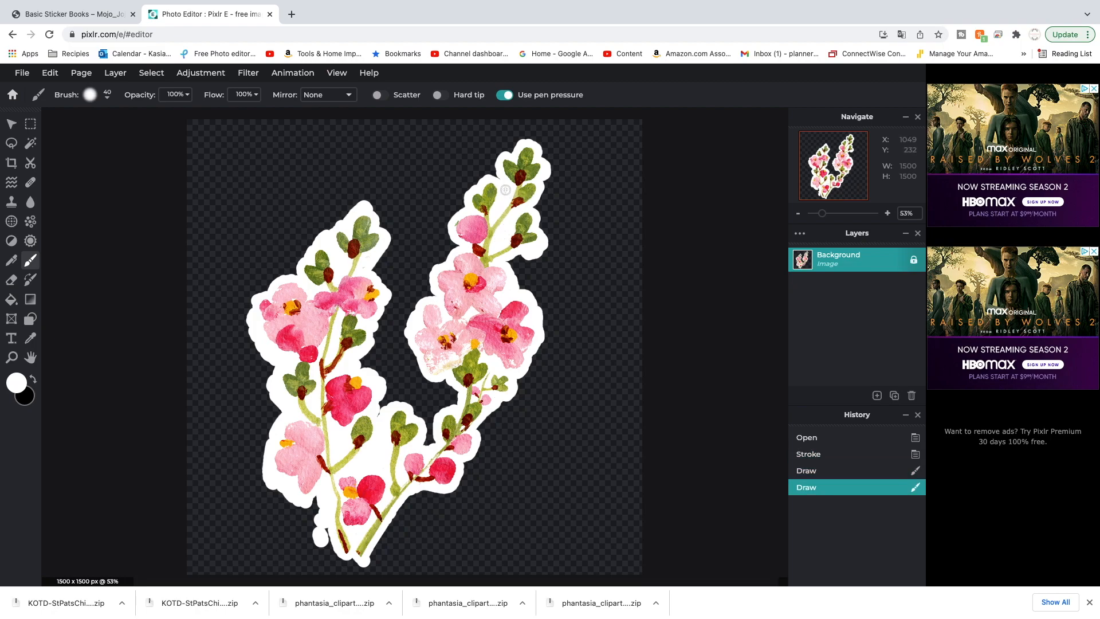
click(507, 187)
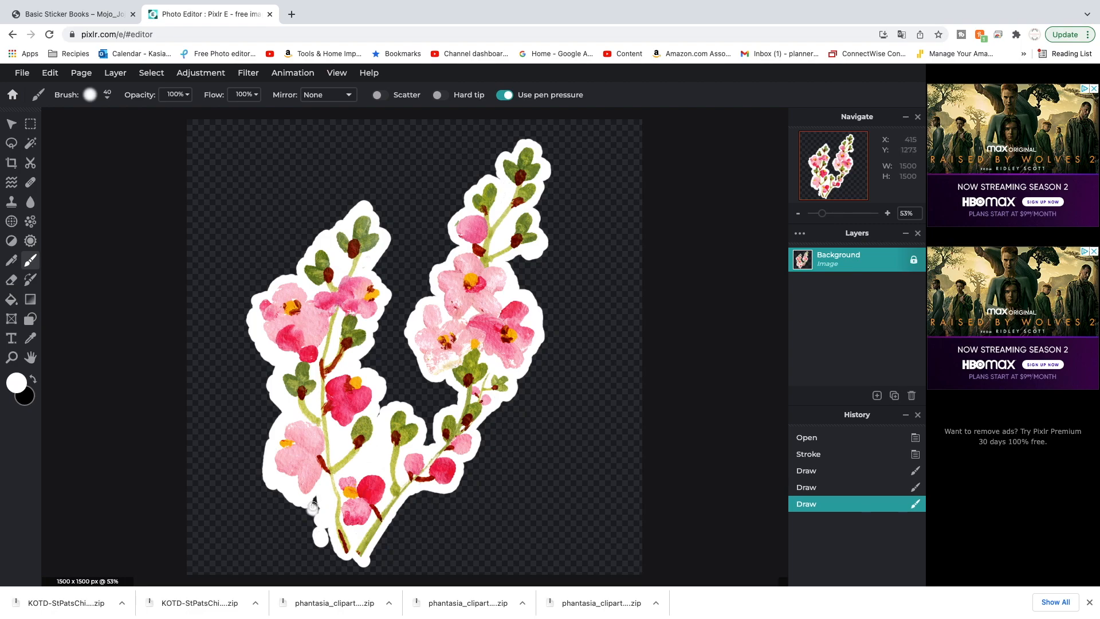
click(314, 512)
click(317, 518)
- Save the outlined image as transparent PNG KOTD-SPC-CA-01.png in the "outlined" folder and dismiss the advertisement
click(22, 72)
click(50, 171)
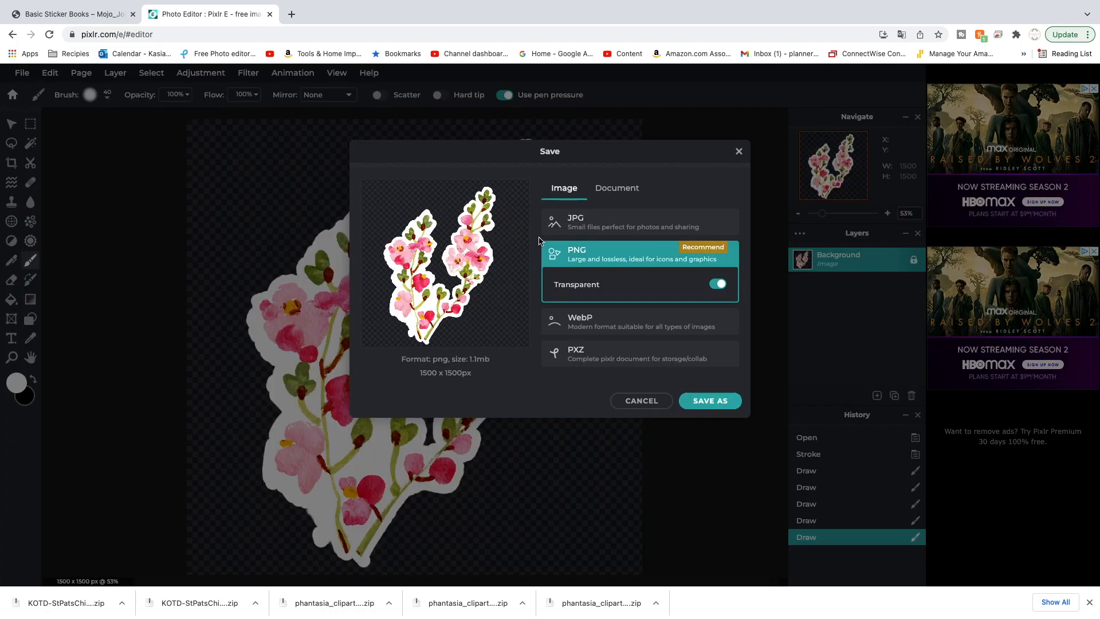
click(710, 401)
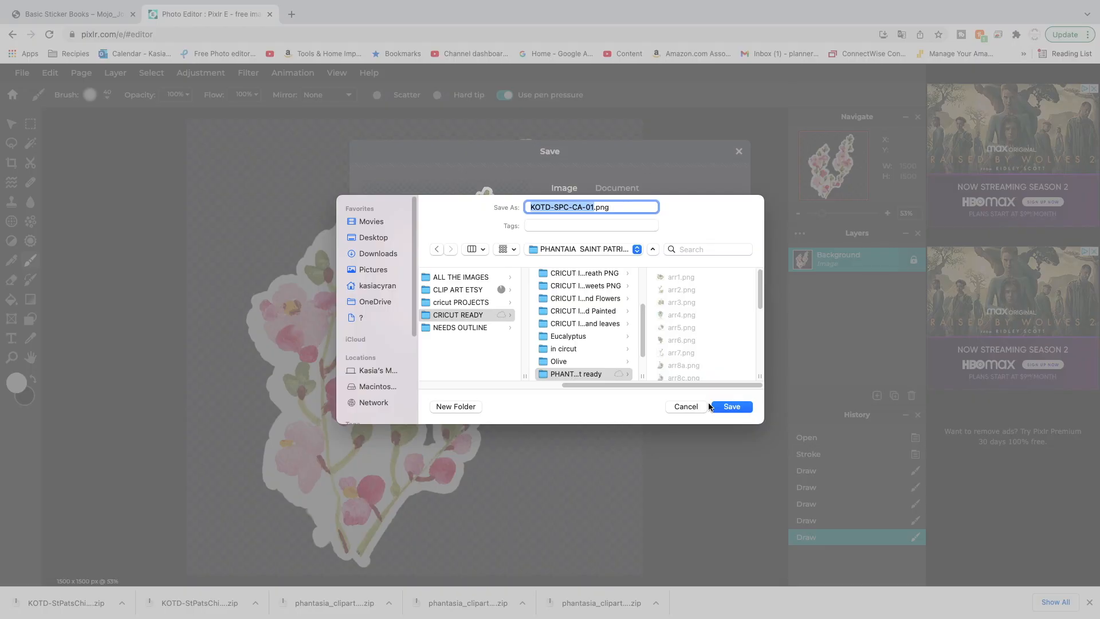
click(371, 253)
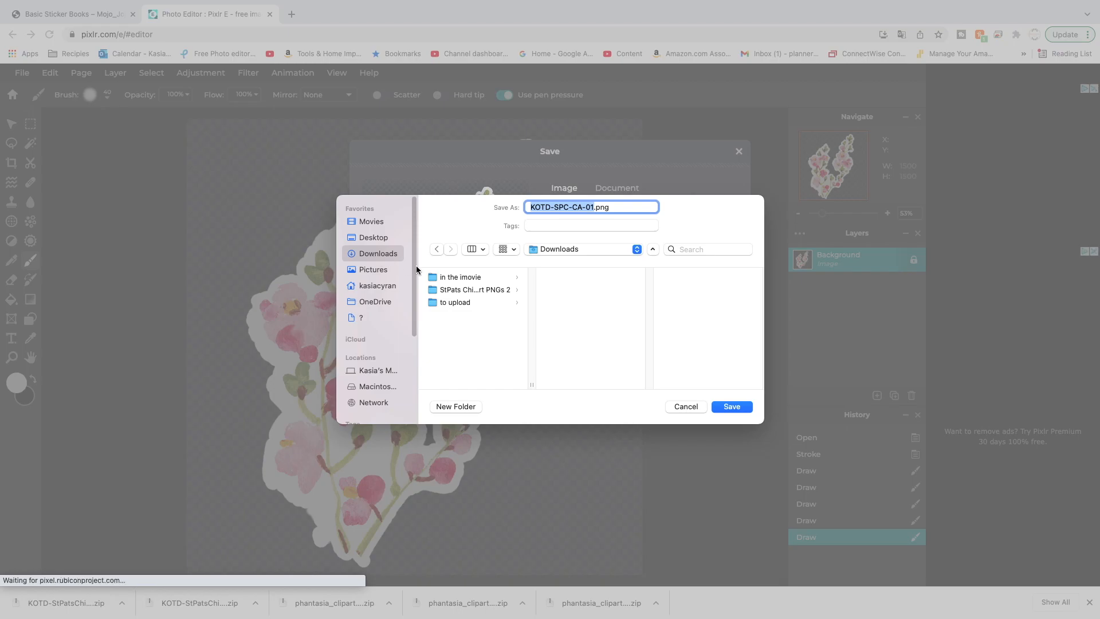
click(456, 289)
scroll(625, 312, down, 2)
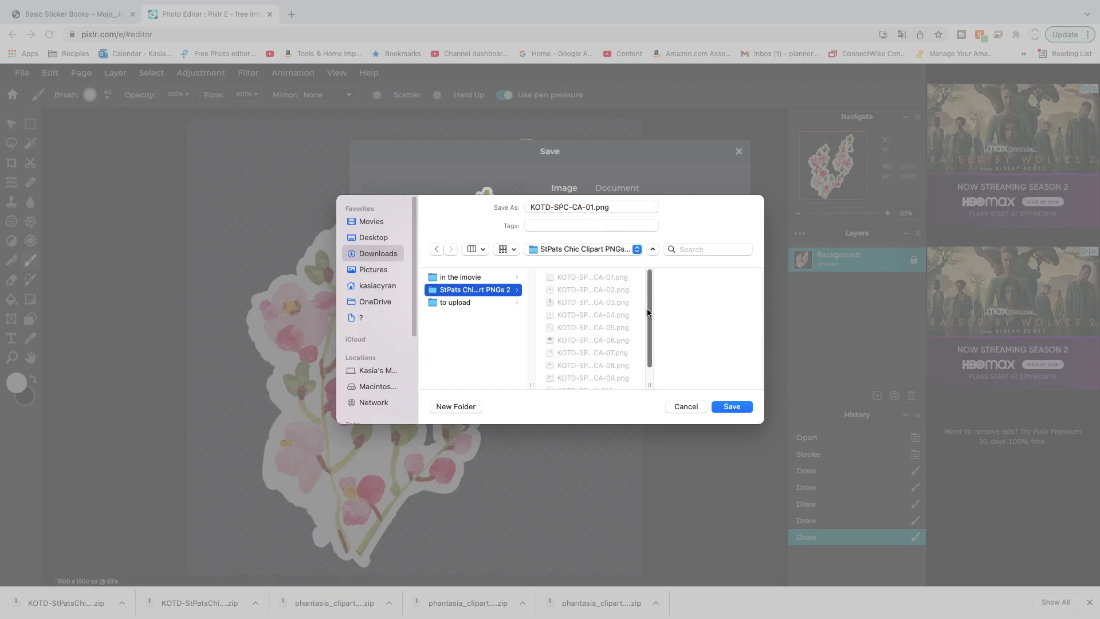
click(595, 378)
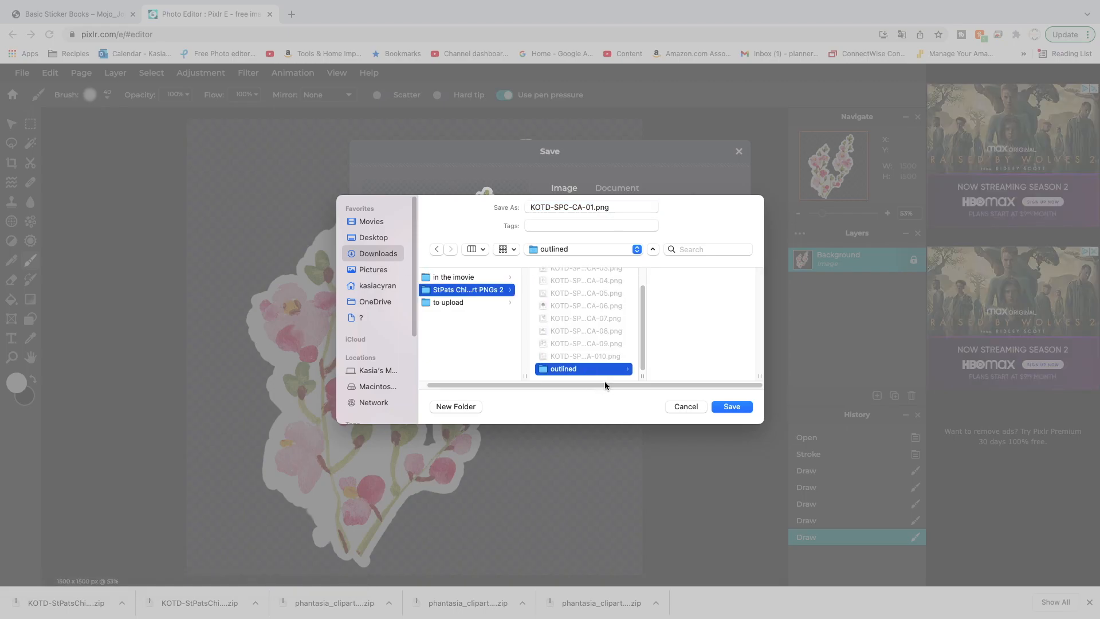
click(731, 407)
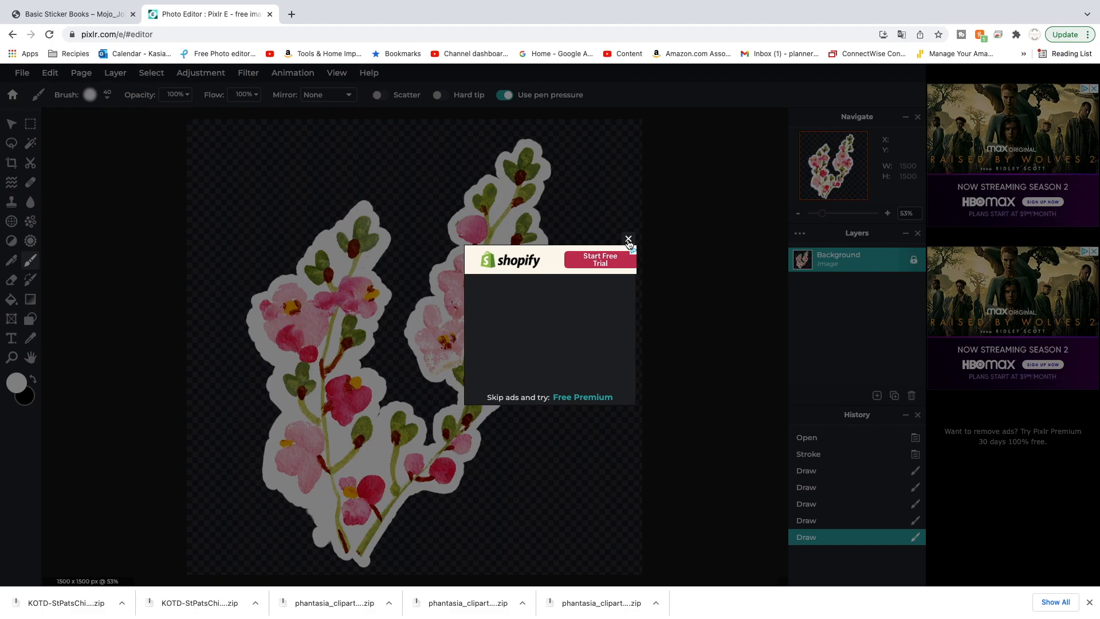
click(629, 240)
- Open the image KOTD-SPC-CA-02.png from the StPats Chic Clipart PNGs 2 folder
click(22, 73)
click(39, 107)
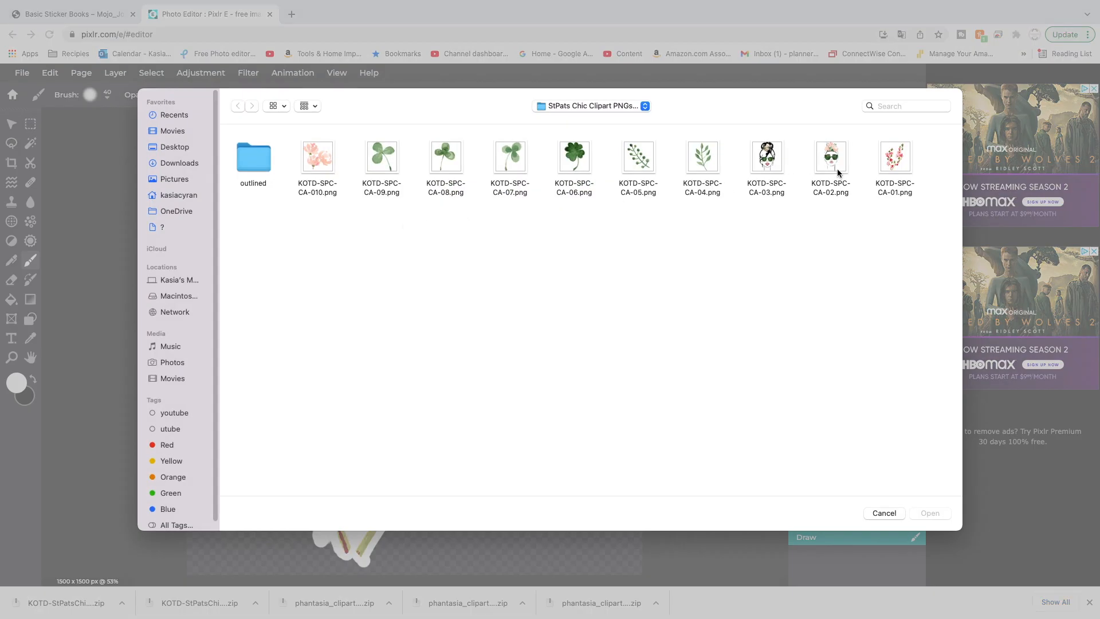
double_click(838, 172)
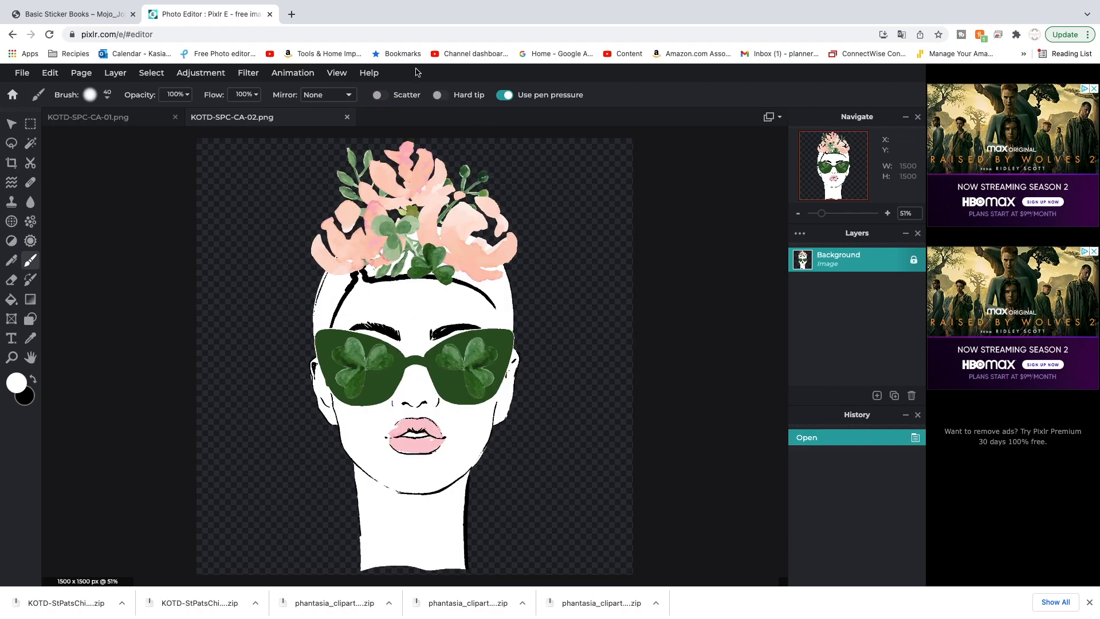
- Apply a white Outline filter with size 29 to the woman's face image
click(254, 75)
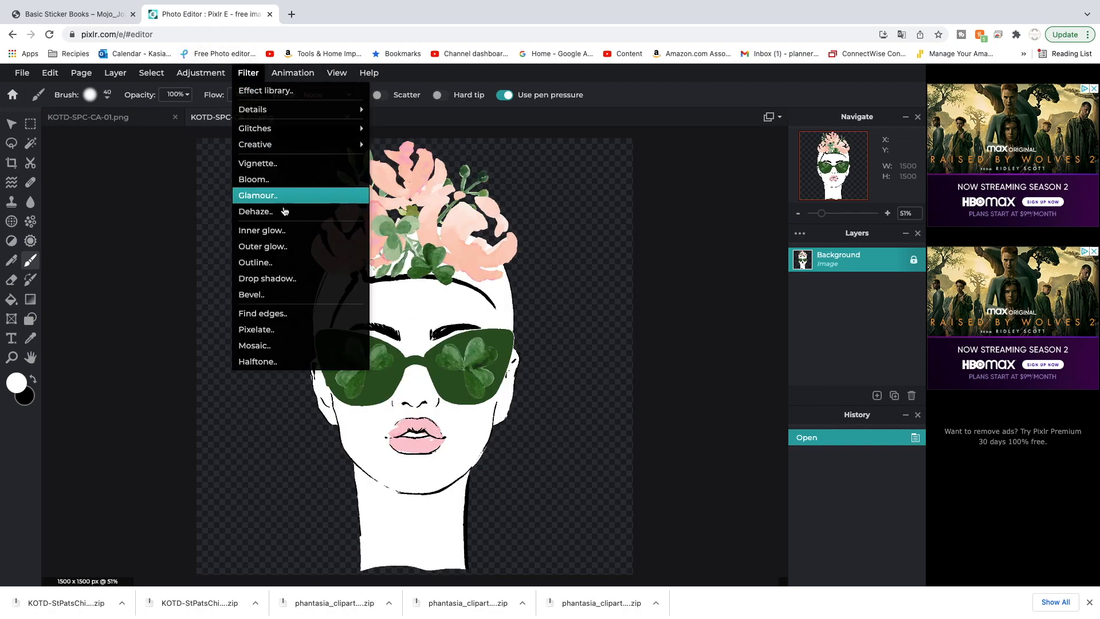
click(292, 260)
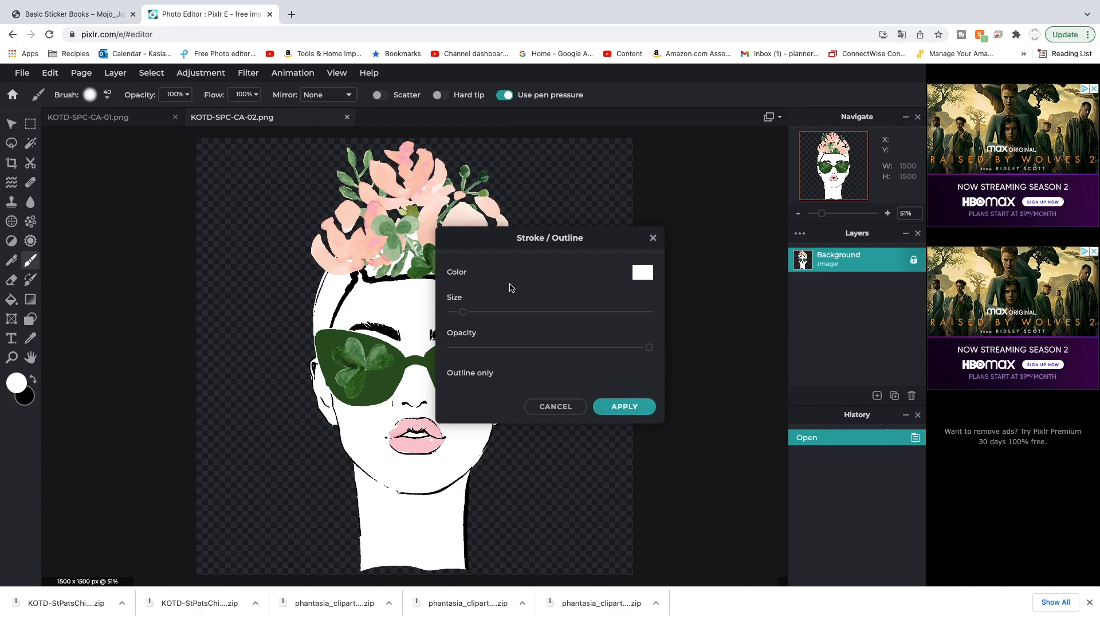
drag(467, 318, 491, 322)
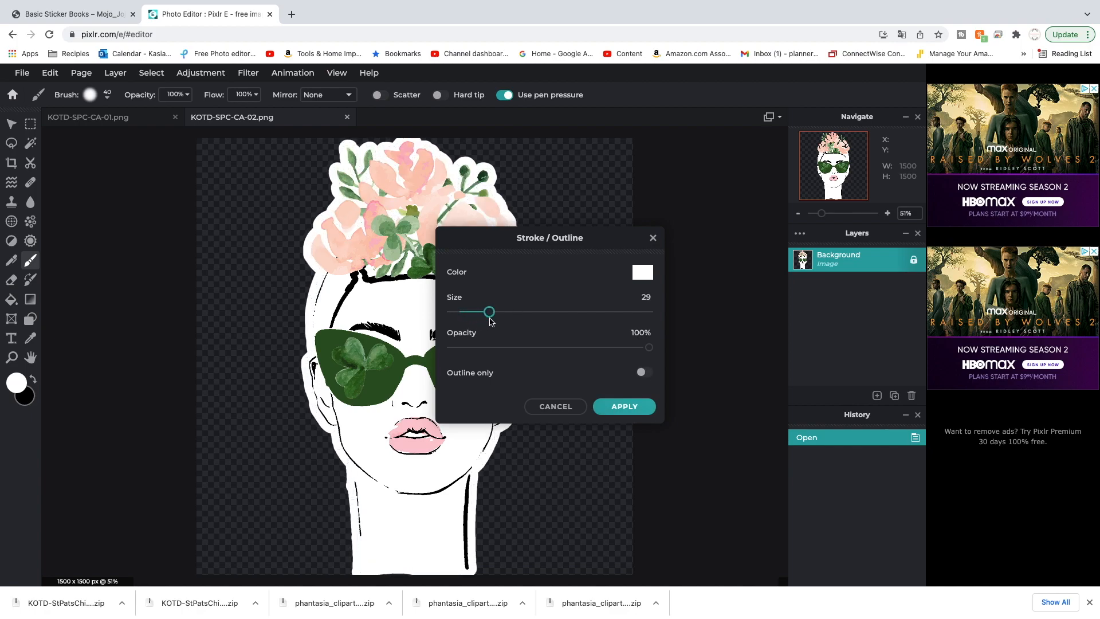
click(619, 413)
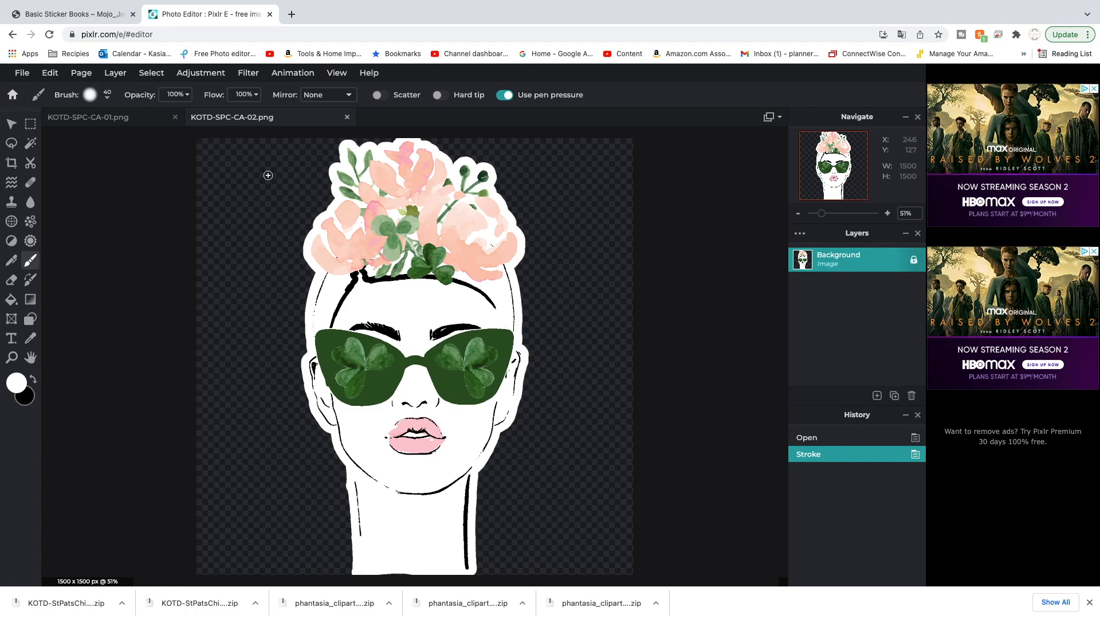
- Save the outlined woman's face as transparent PNG KOTD-SPC-CA-02.png in the "outlined" folder and dismiss the advertisement
click(21, 73)
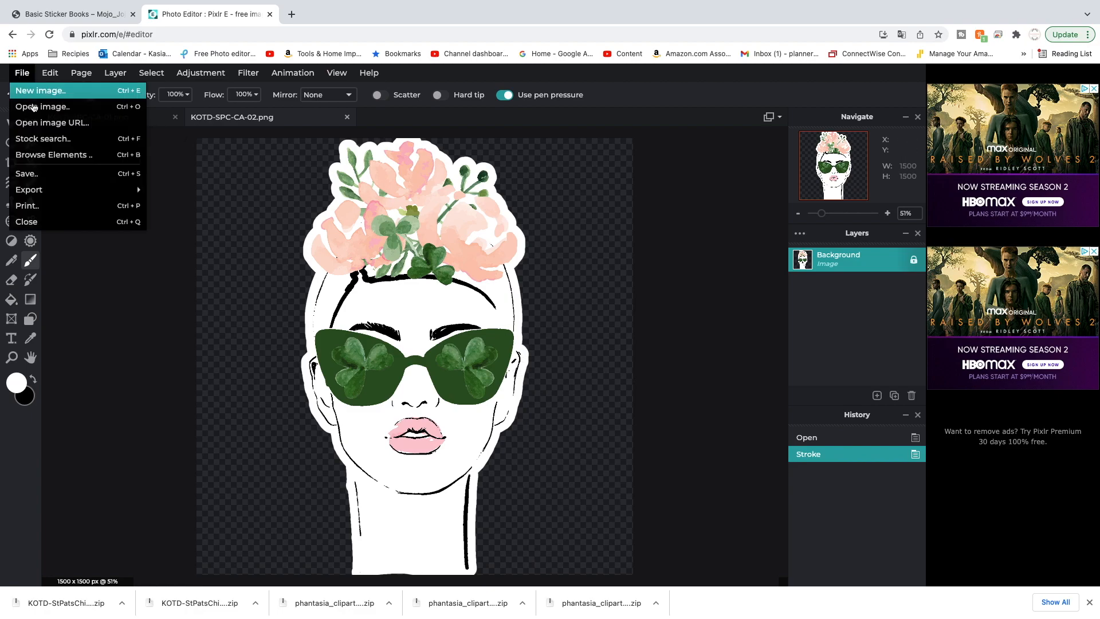
click(71, 179)
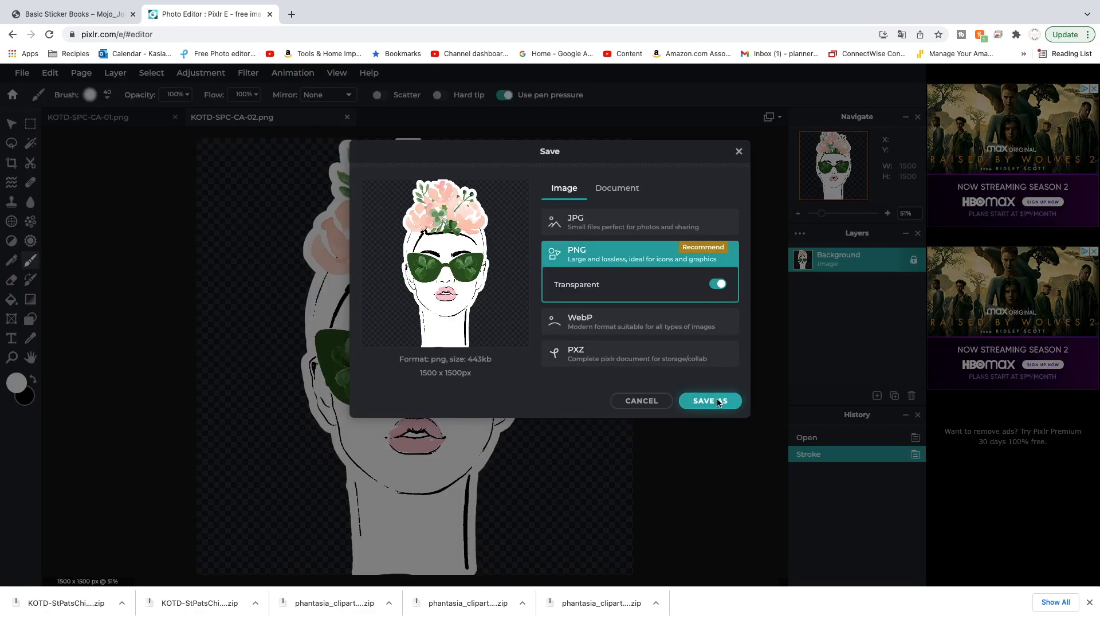
click(718, 402)
click(732, 406)
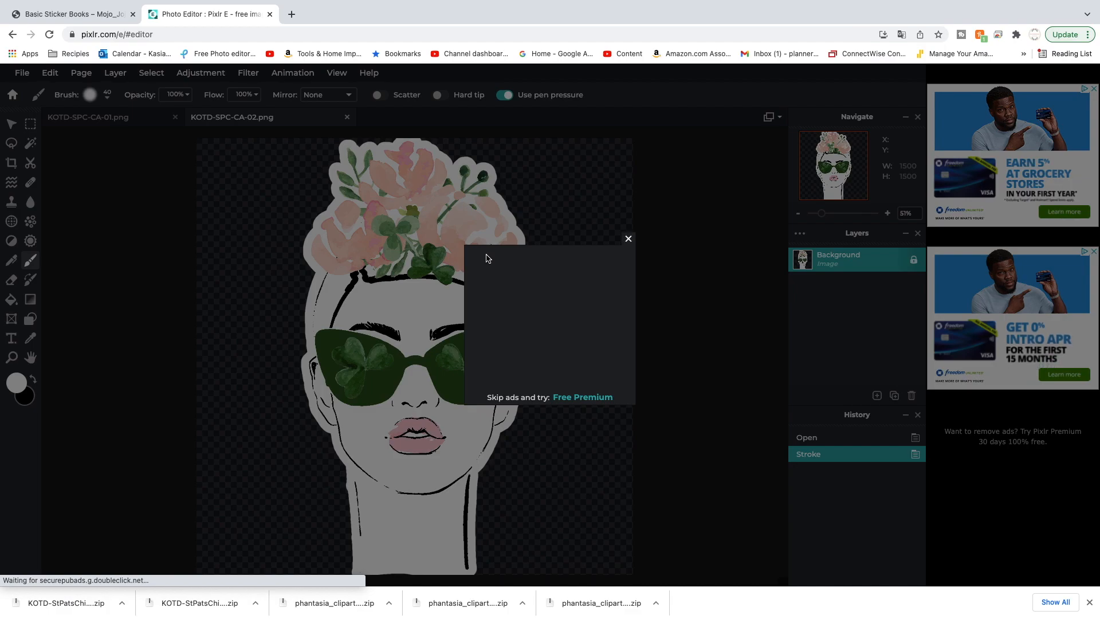
click(628, 239)
- Open the image KOTD-SPC-CA-03.png from the StPats Chic Clipart PNGs 2 folder
click(21, 72)
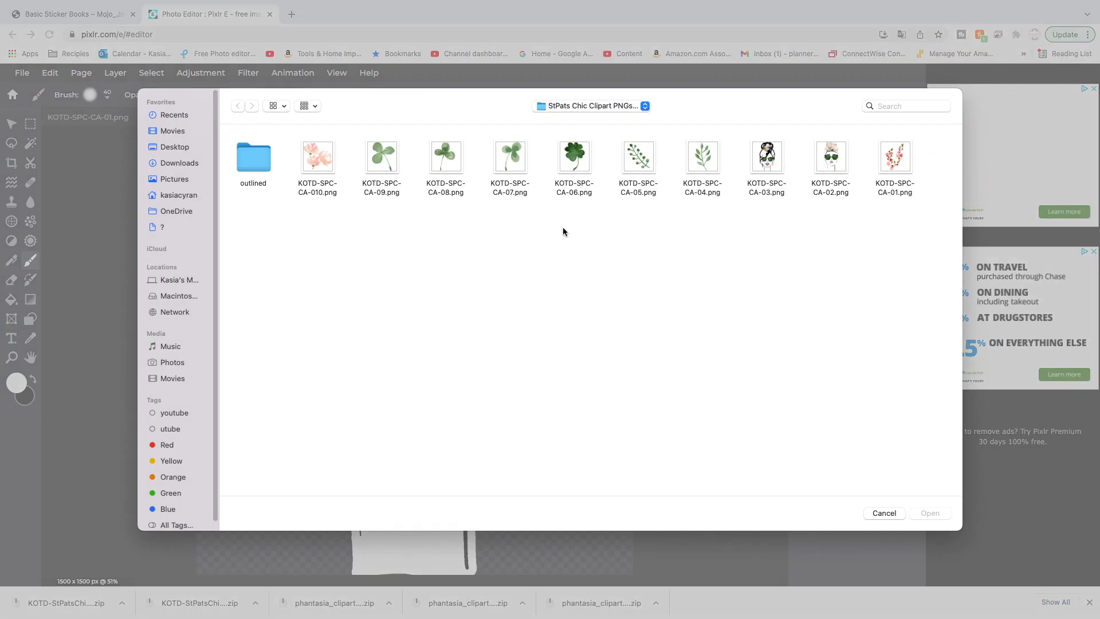
click(762, 169)
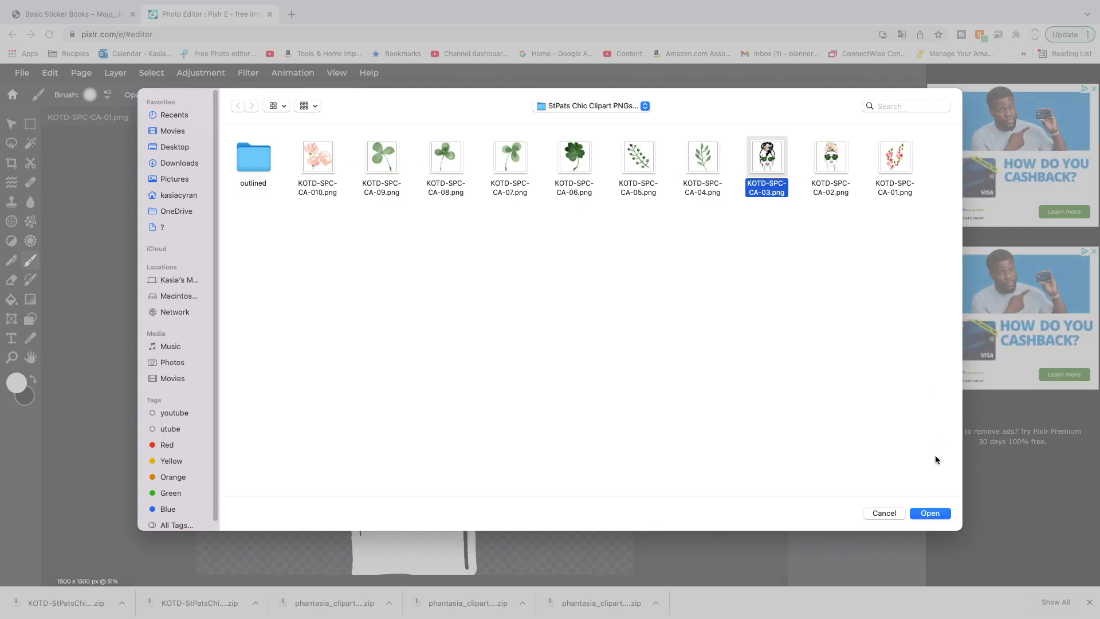
click(932, 513)
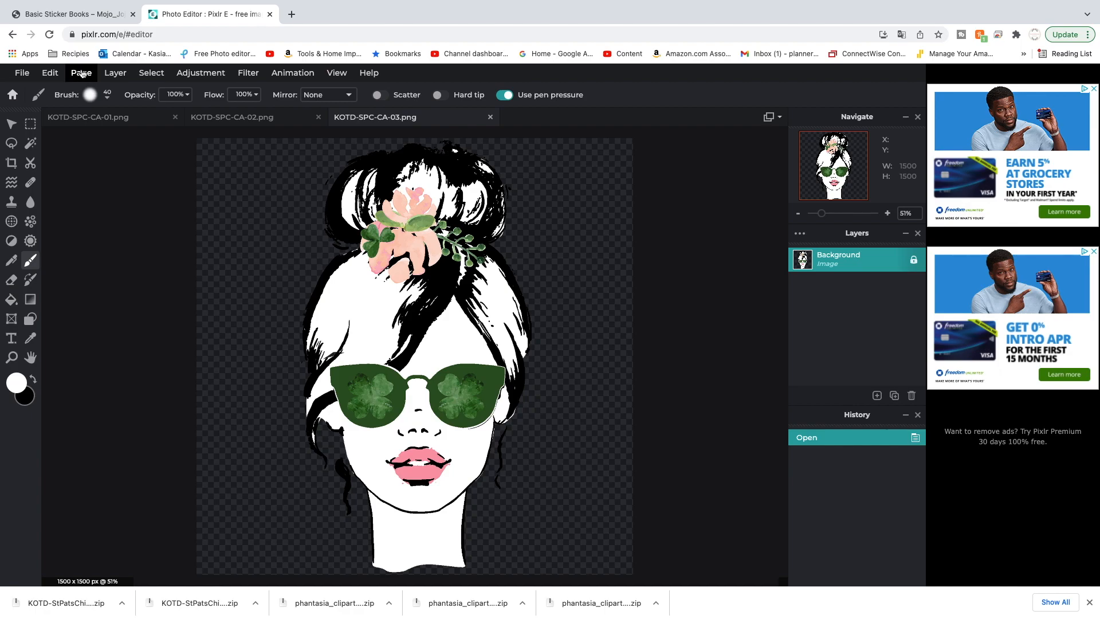
click(248, 72)
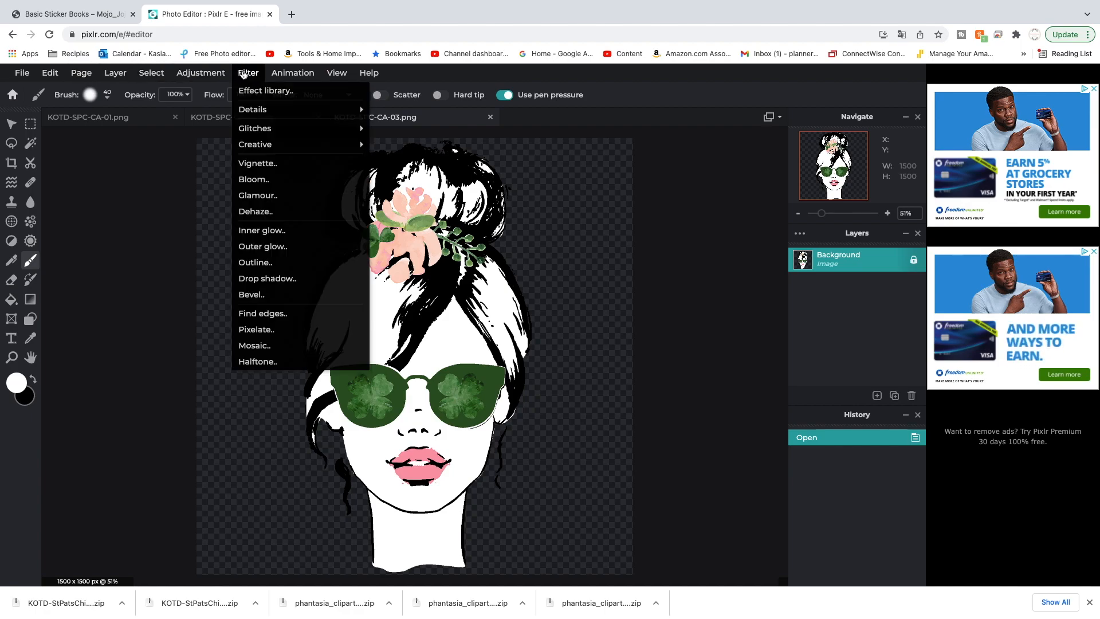
click(285, 254)
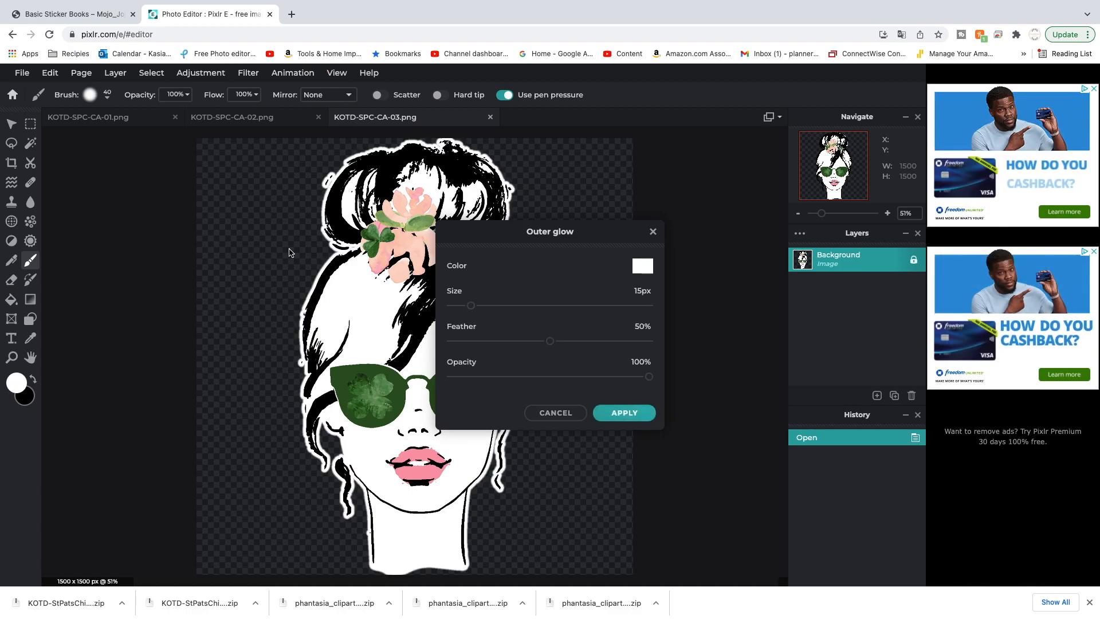
click(555, 412)
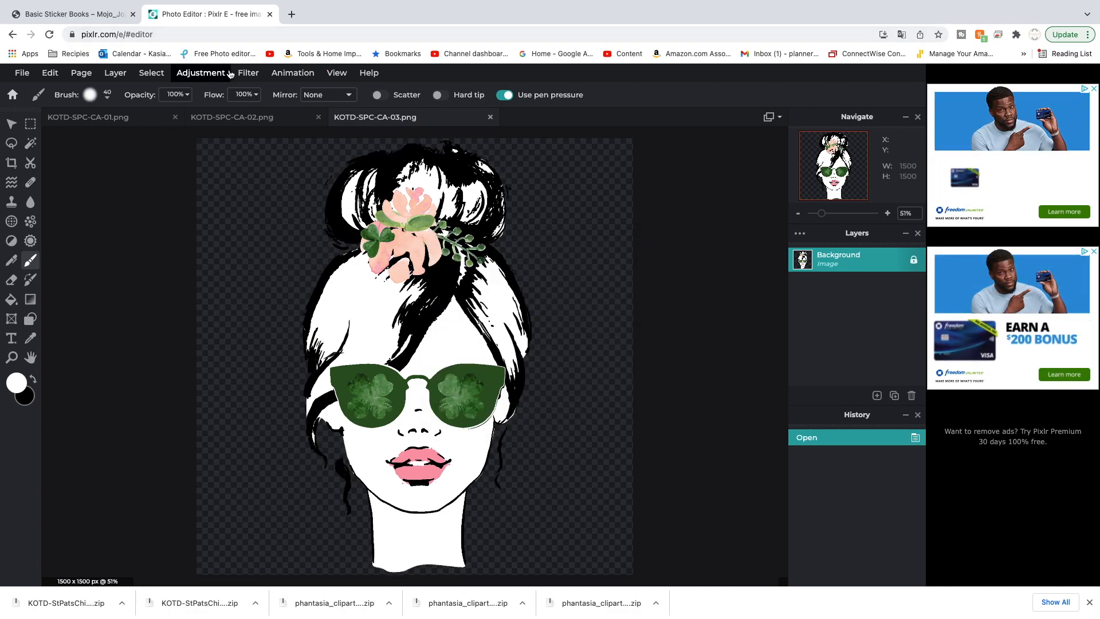
- Apply a white Outline filter with size 24 to the image of the woman with the hair bun
click(248, 73)
click(326, 277)
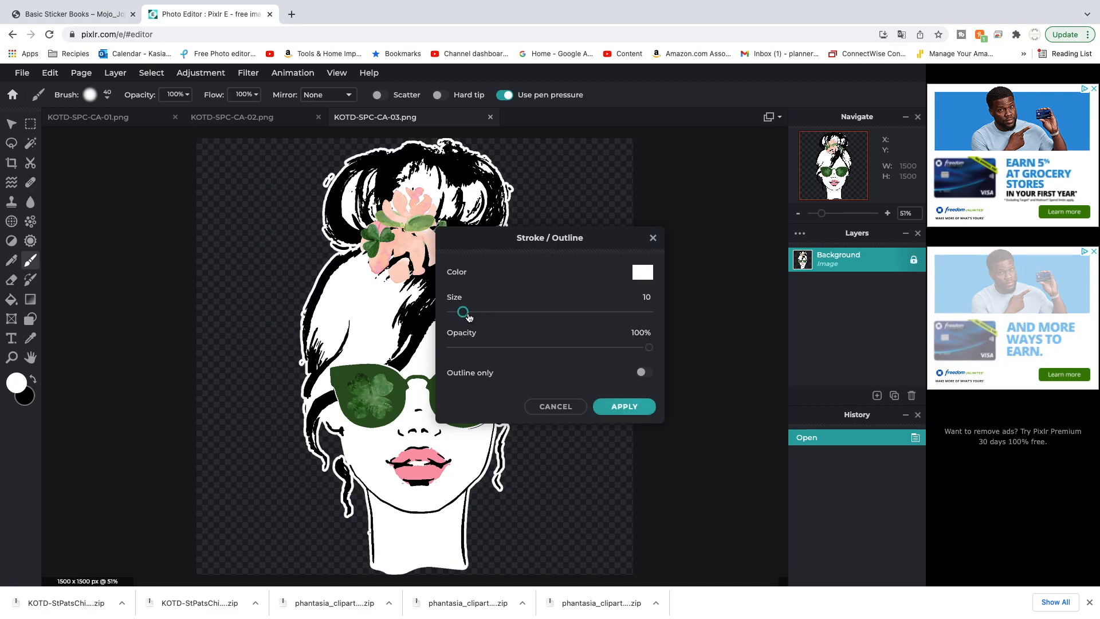
drag(464, 313, 481, 314)
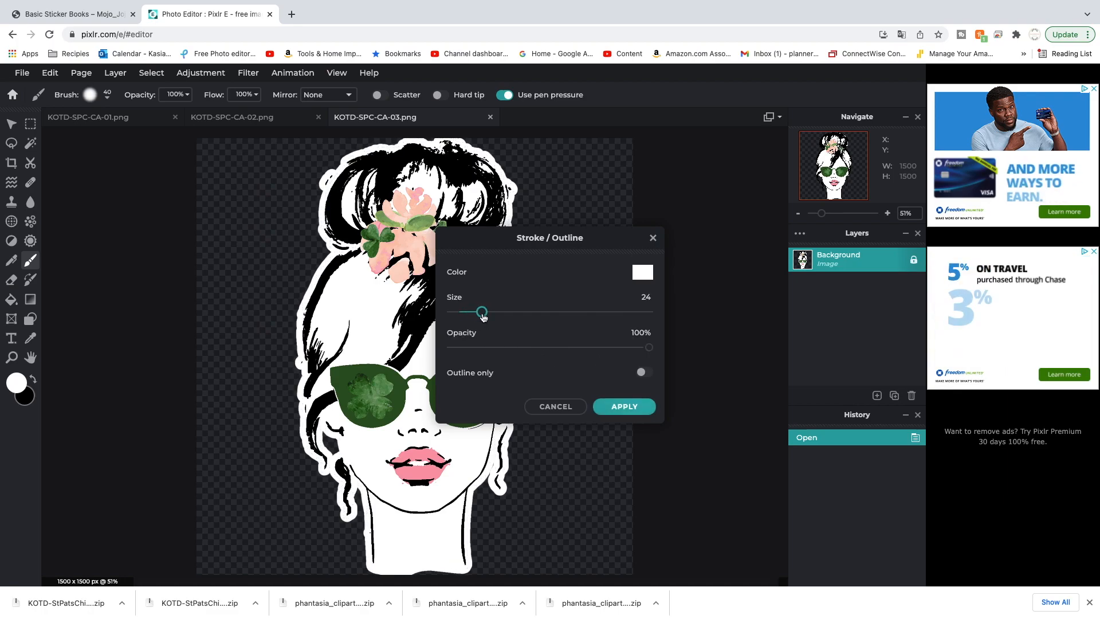
click(627, 406)
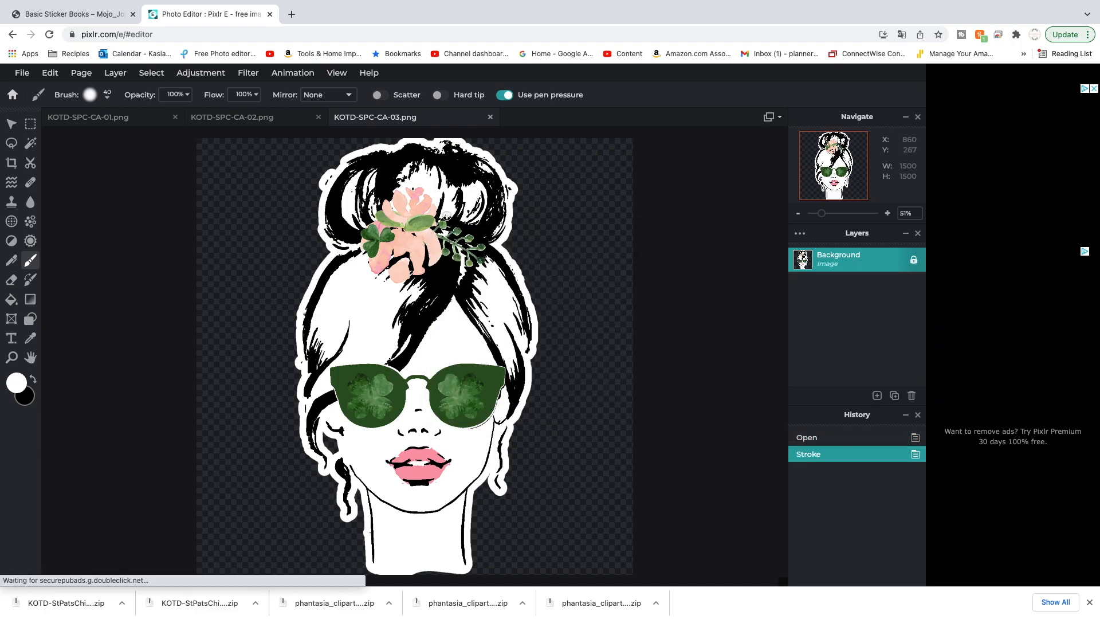
- Fill the gaps and rough spots in the outline around the woman's bun and hair with the white Brush tool
click(323, 439)
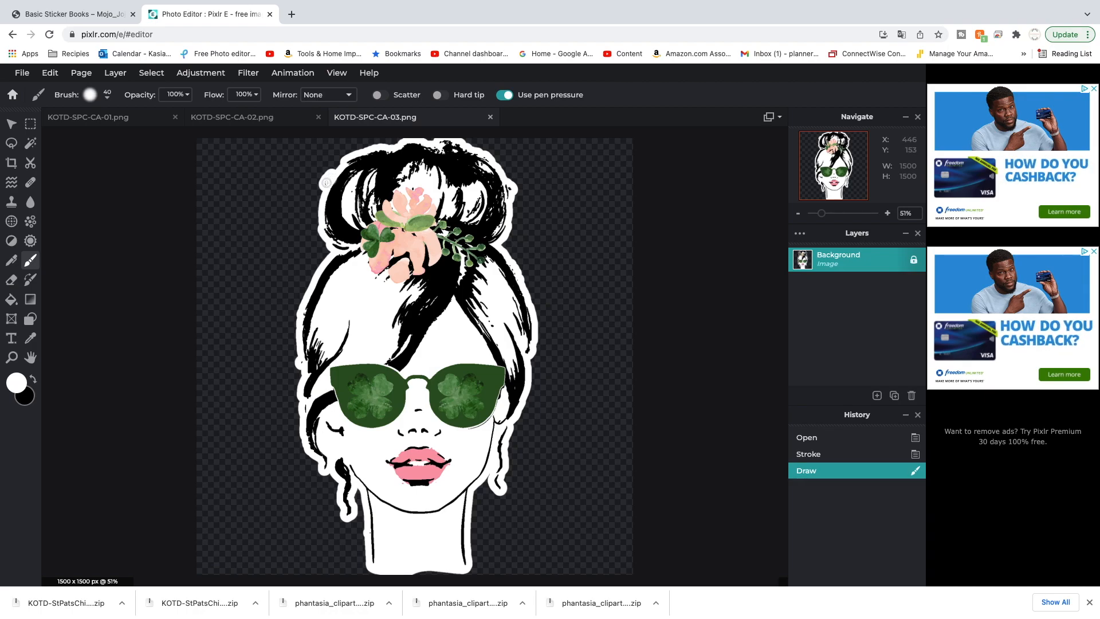
click(332, 179)
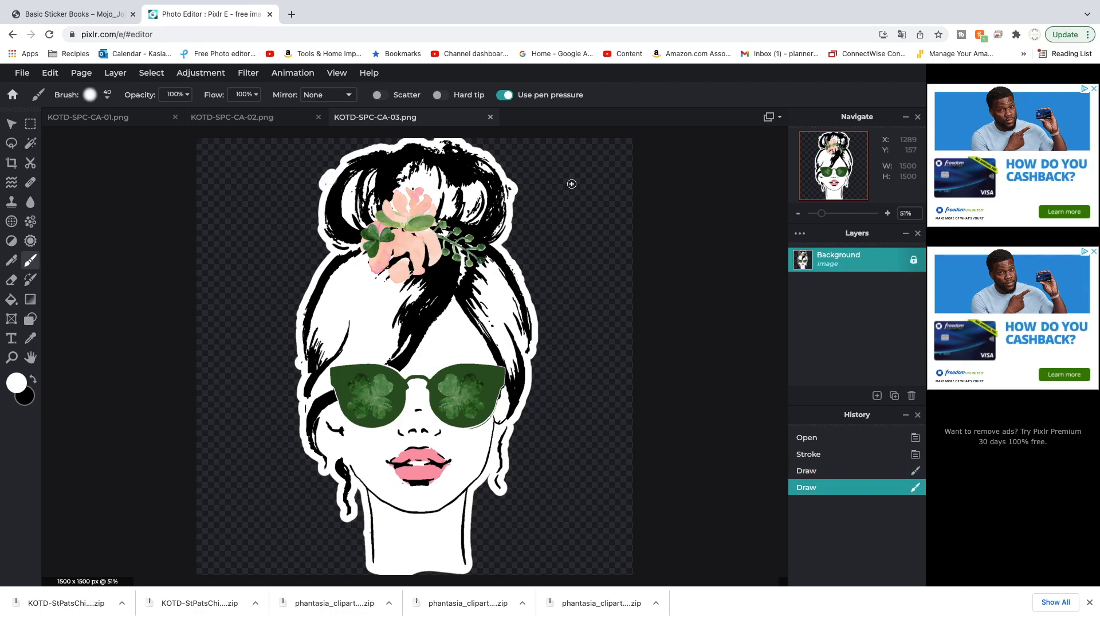
click(326, 182)
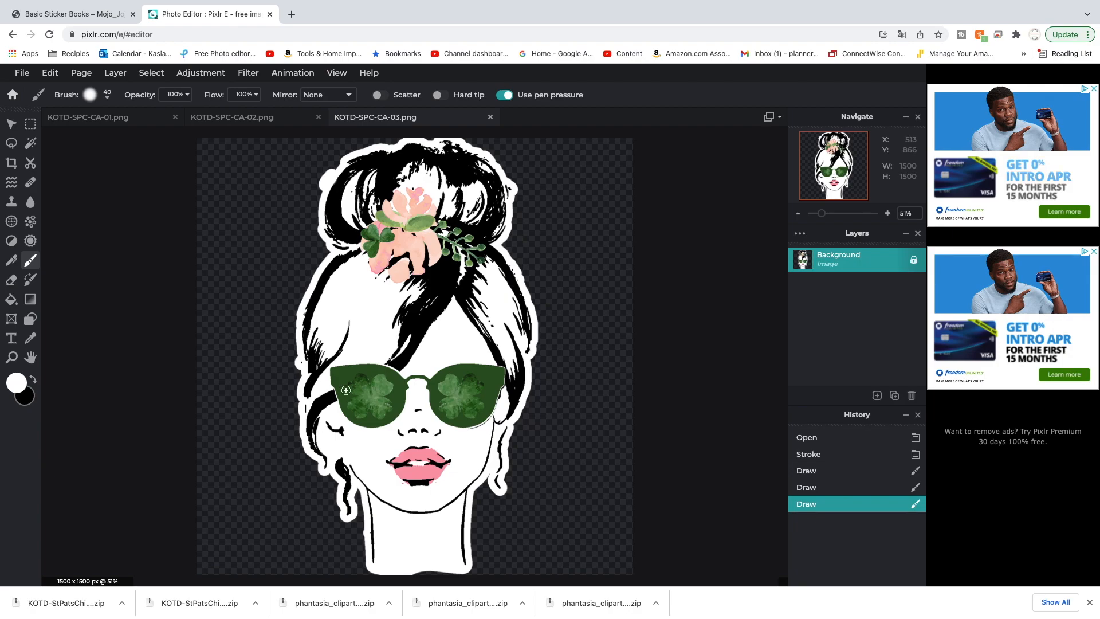
click(300, 362)
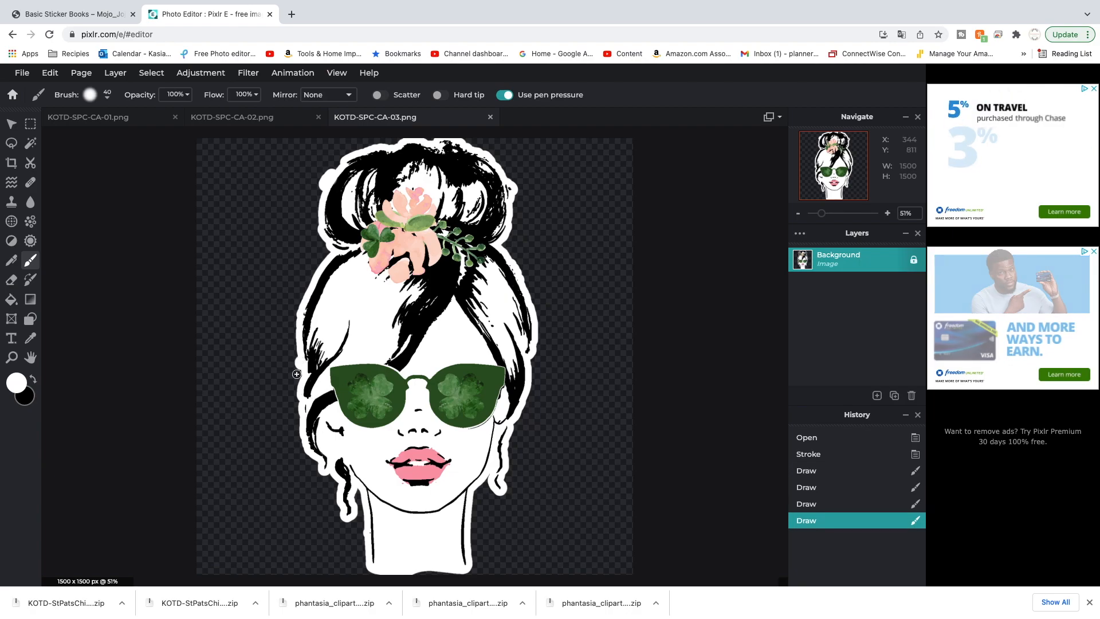
click(304, 402)
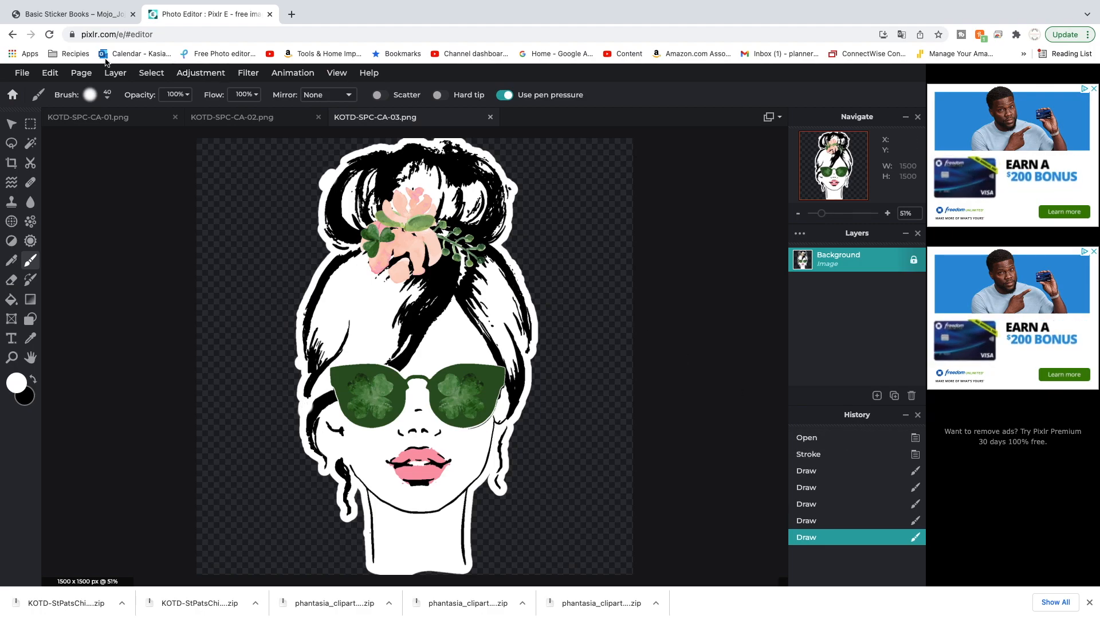
- Save the retouched image as transparent PNG KOTD-SPC-CA-03.png in the "outlined" folder and dismiss the advertisement
click(23, 71)
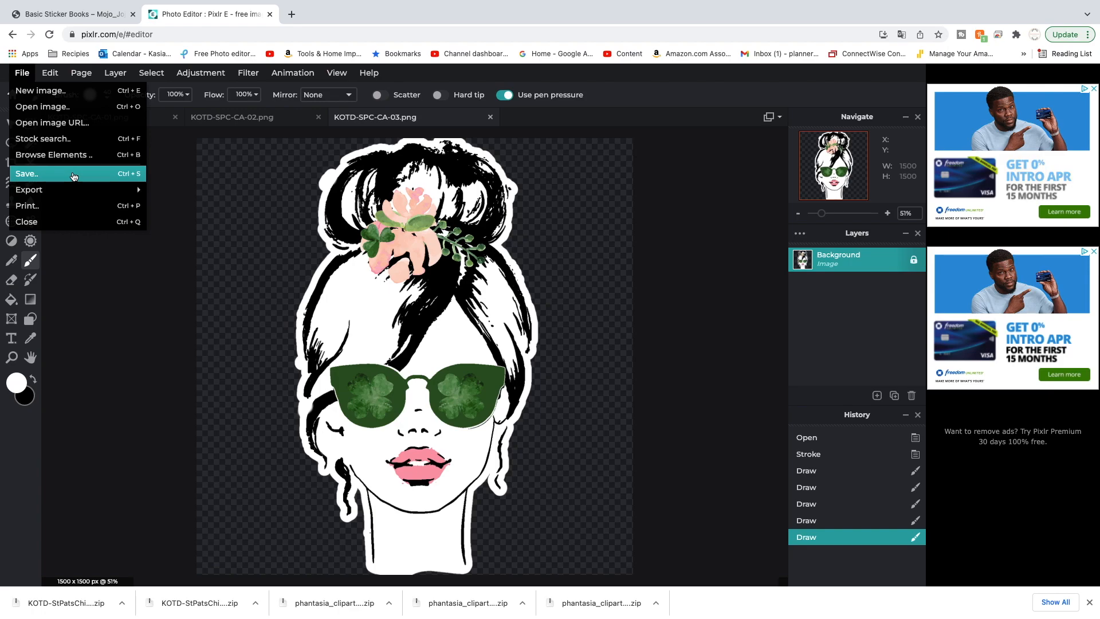
click(26, 173)
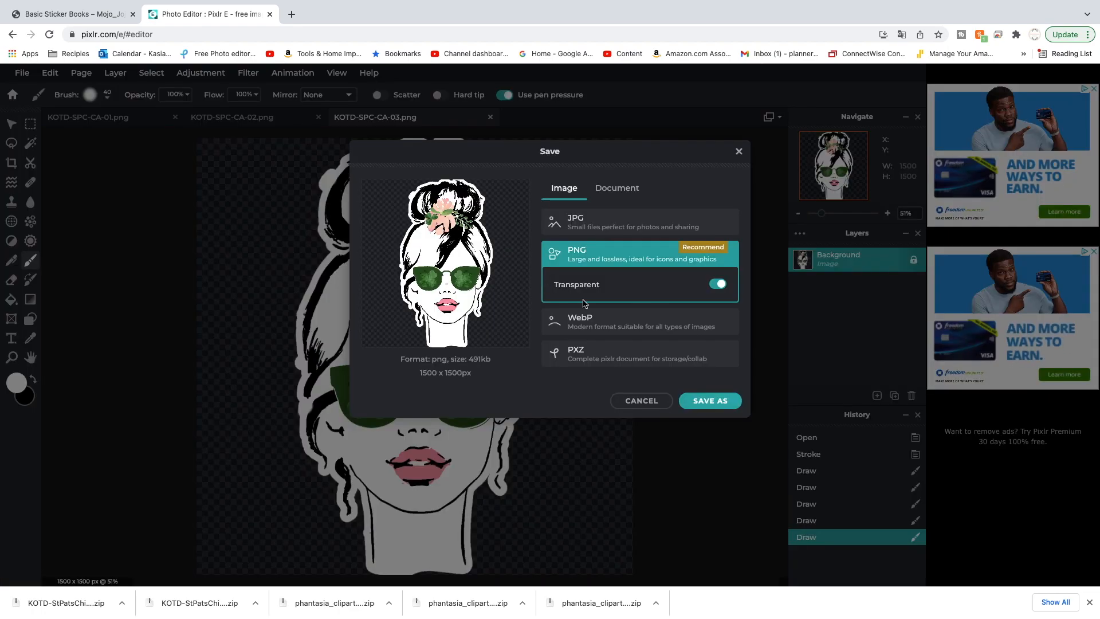
click(716, 396)
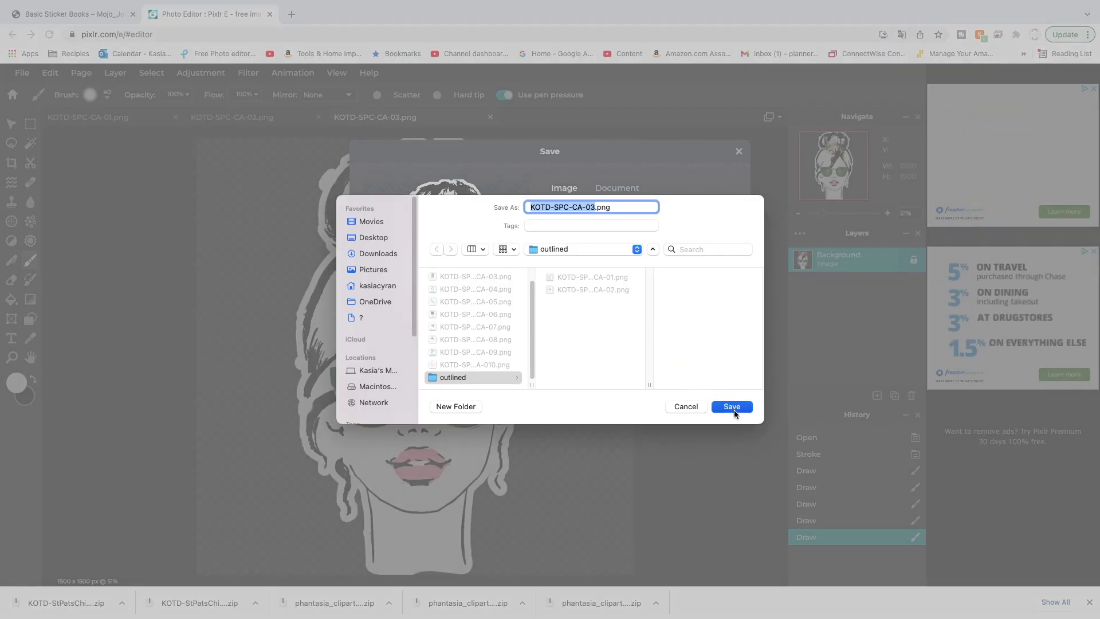
click(733, 408)
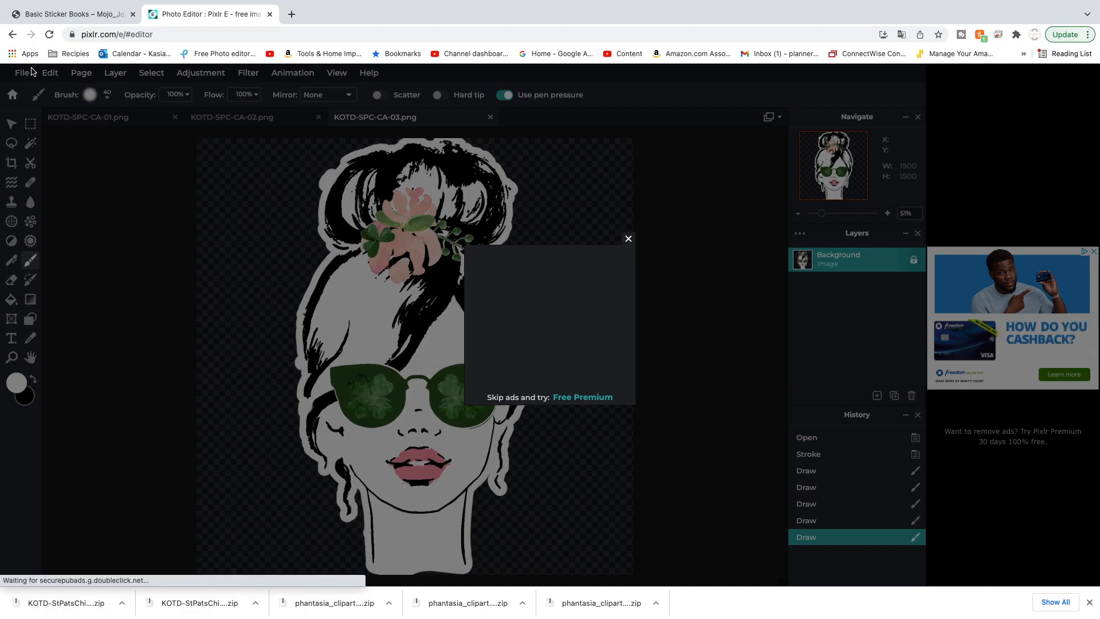
click(629, 240)
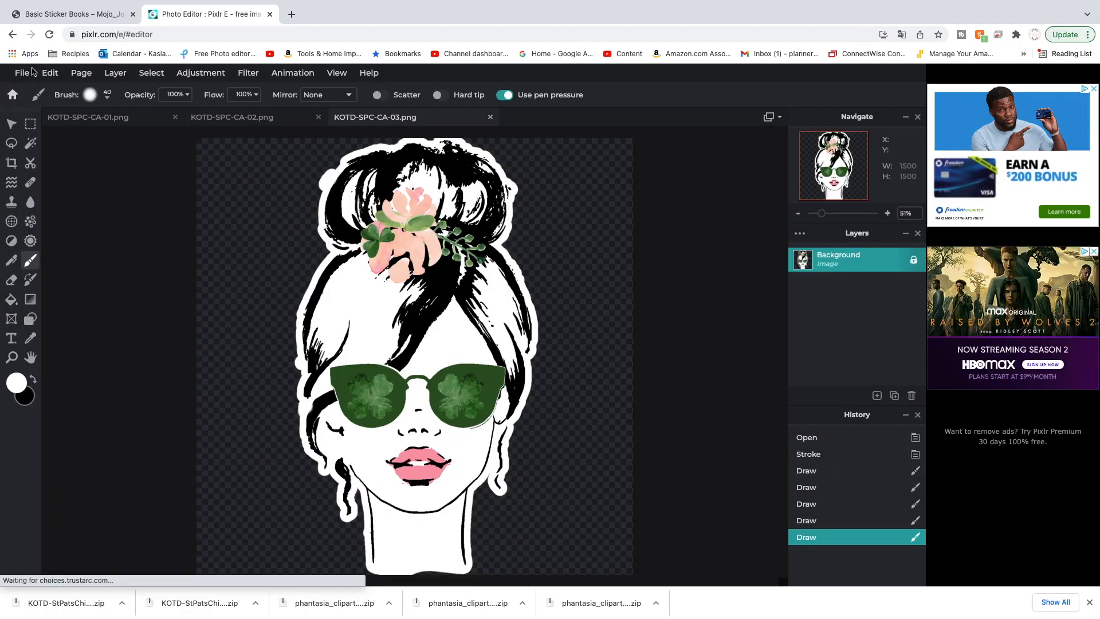
- Open the peach flowers image KOTD-SPC-CA-010.png from the StPats Chic Clipart PNGs 2 folder
click(22, 72)
click(45, 107)
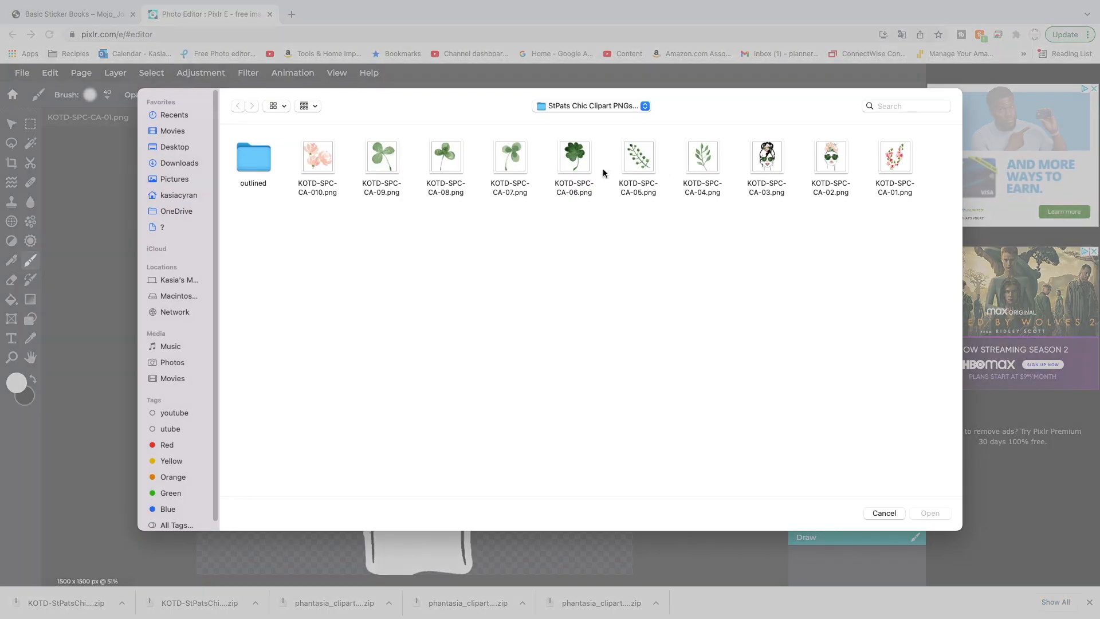
double_click(314, 158)
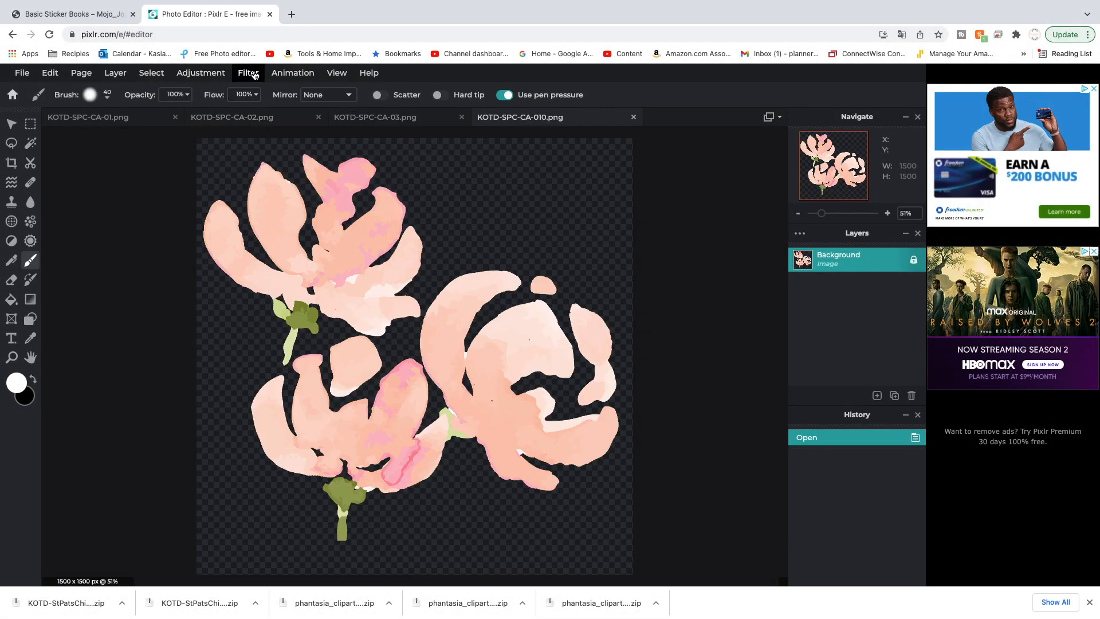
- Take the browser out of full screen, minimize it, and open the "outlined" folder in Finder
click(22, 73)
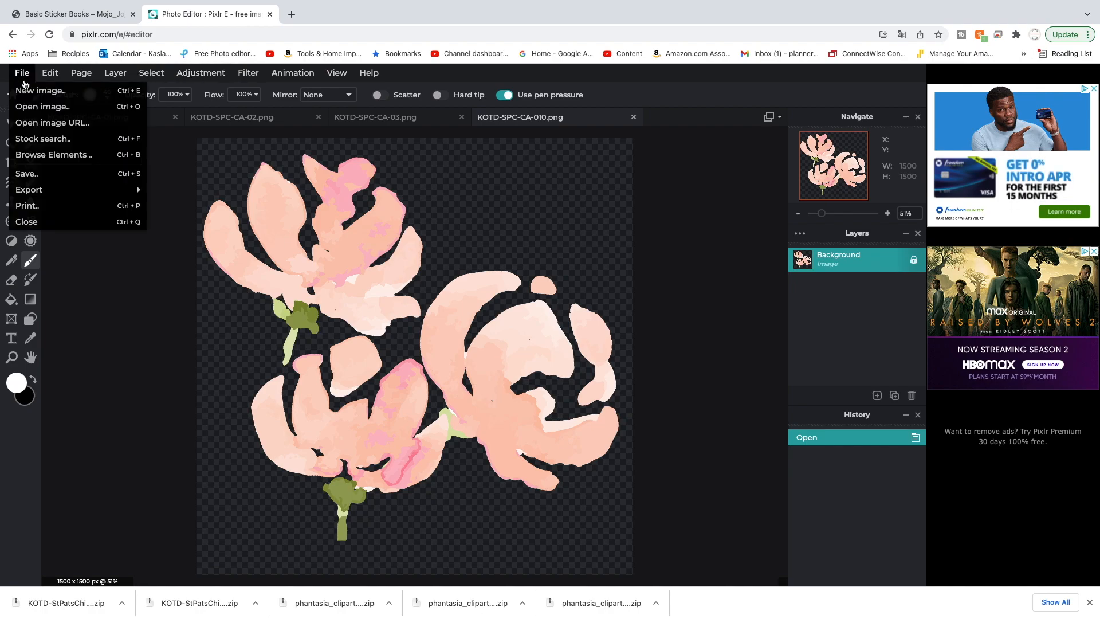
click(43, 106)
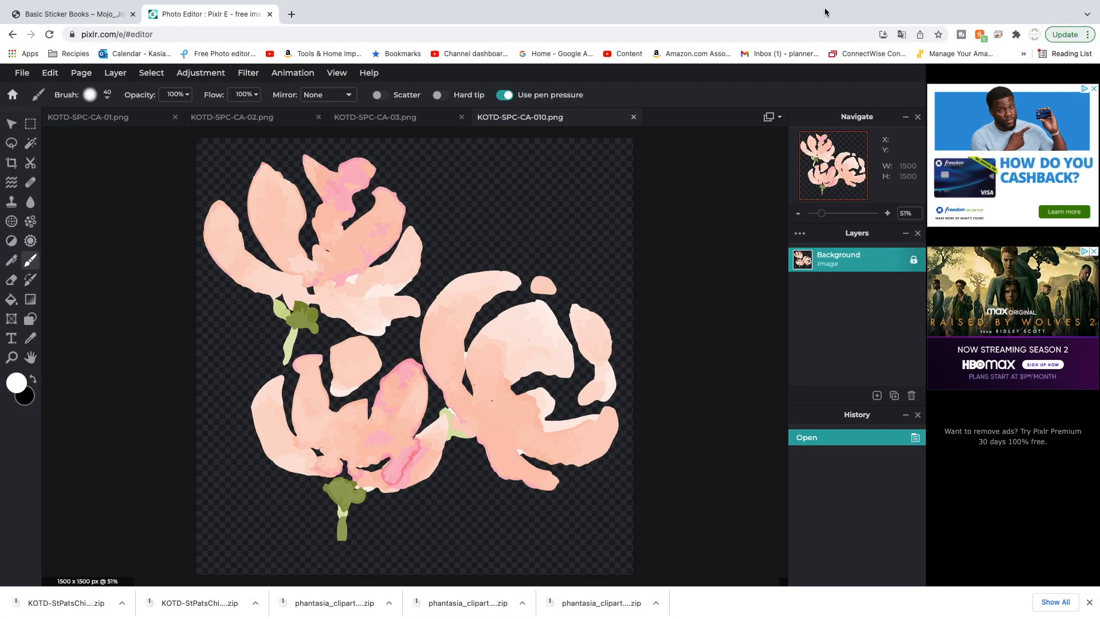
click(38, 22)
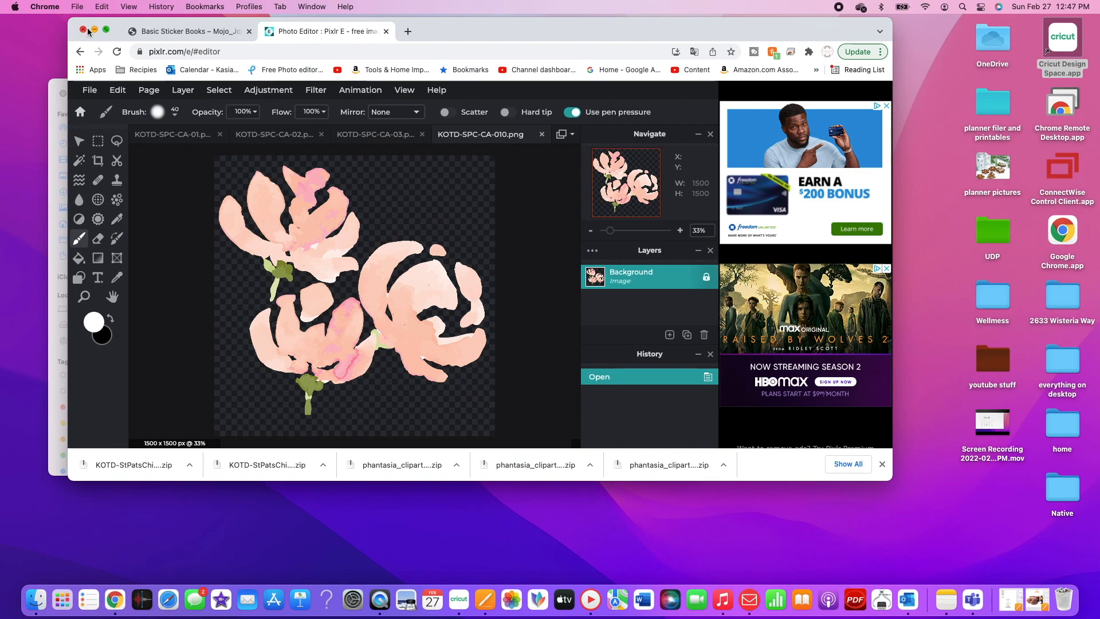
click(95, 28)
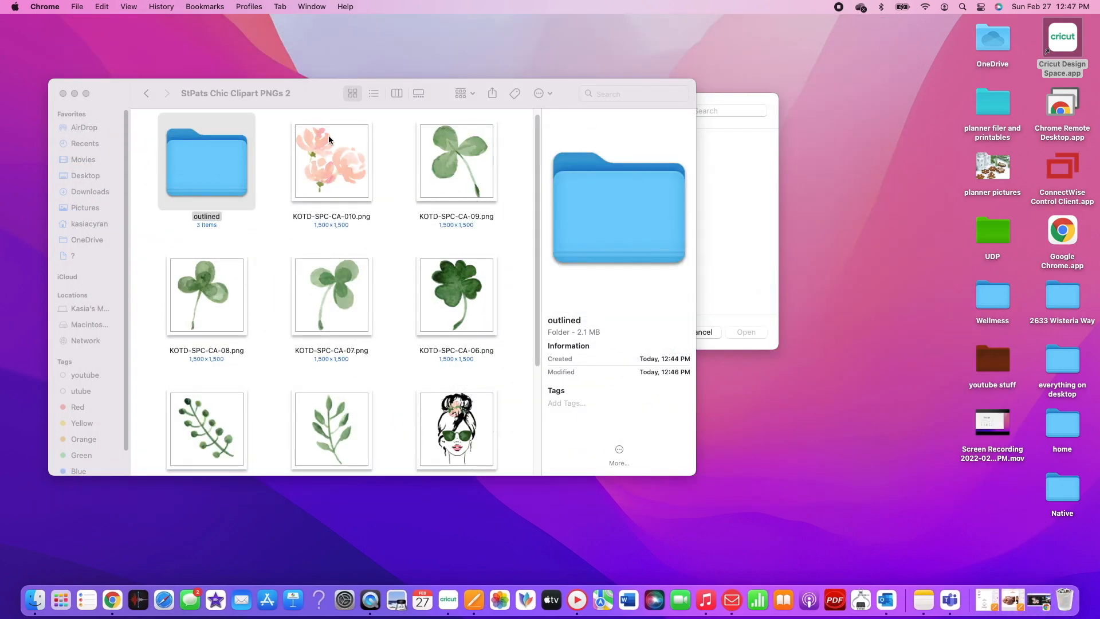
double_click(225, 167)
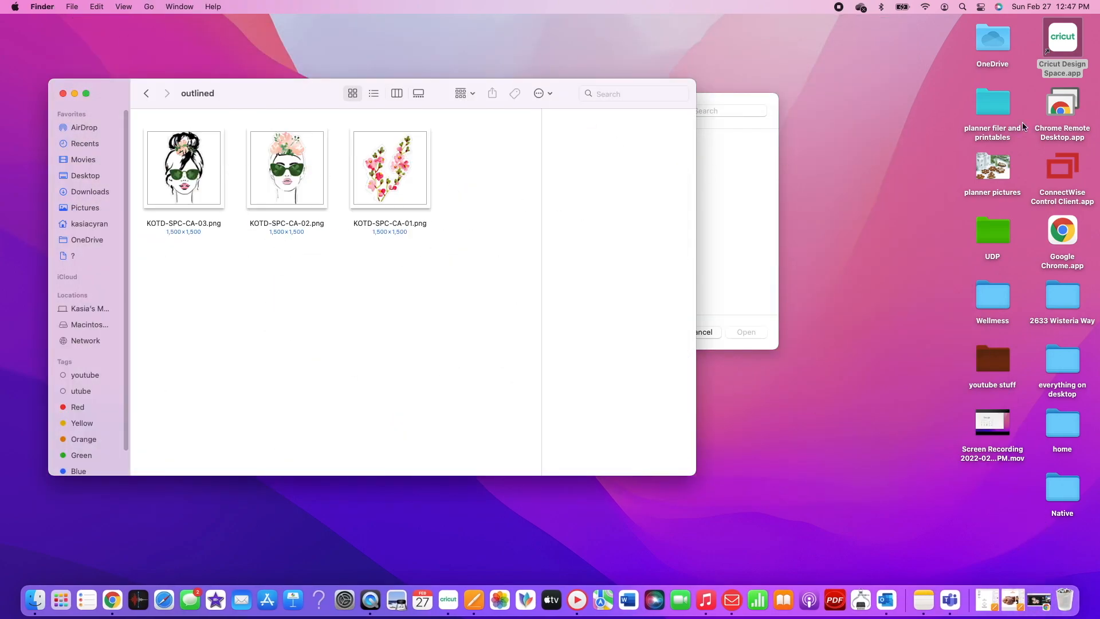
click(994, 172)
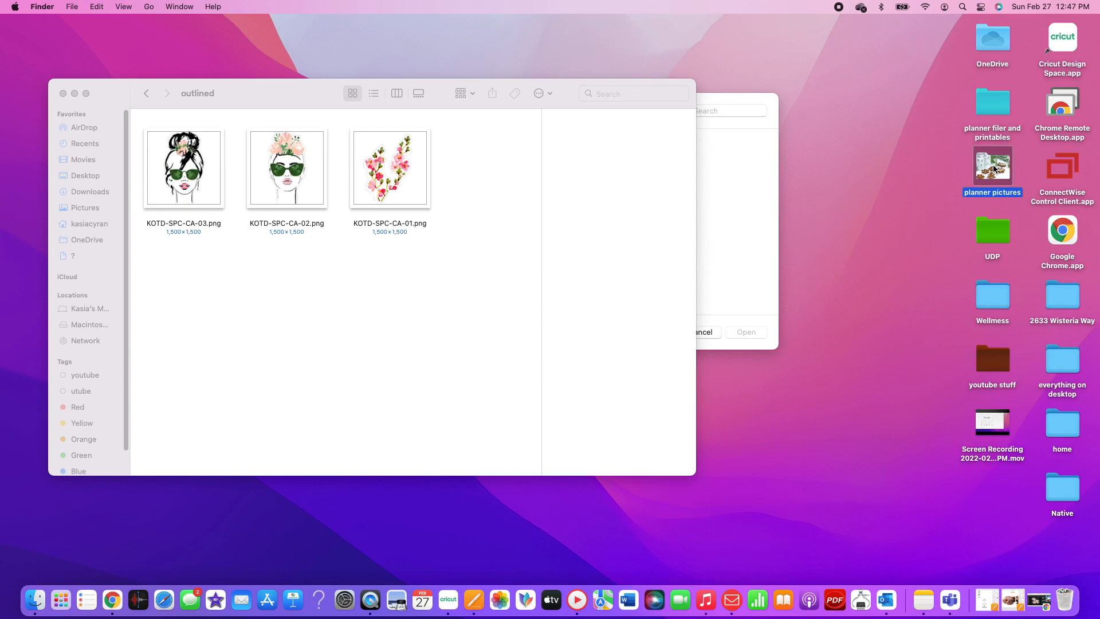
click(994, 169)
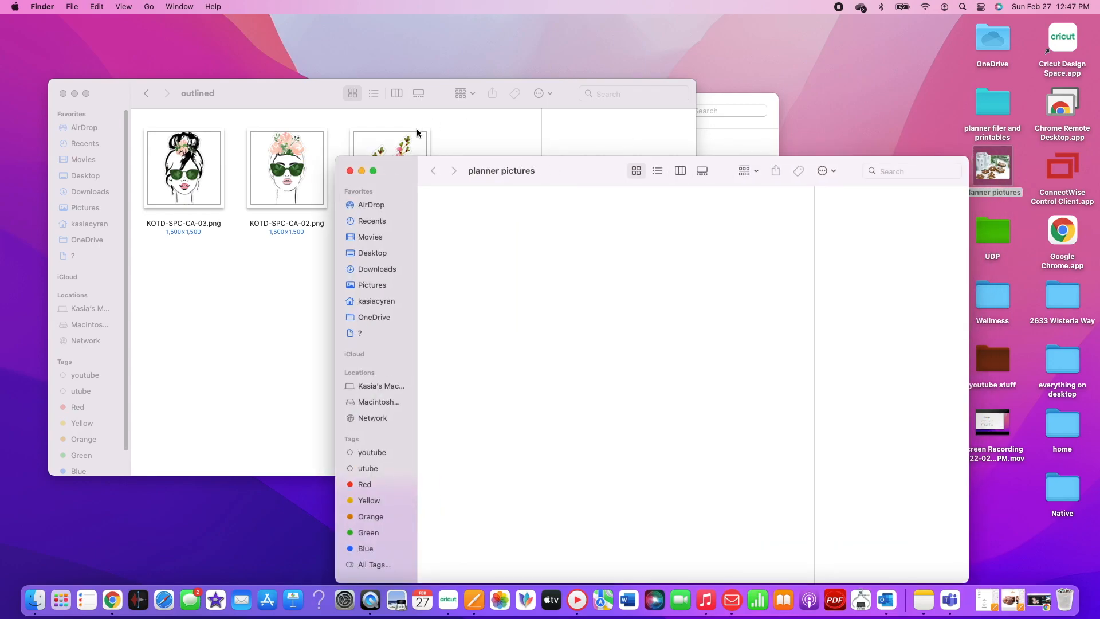
click(350, 171)
- Open the CRICUT READY folder under "planner filer and printables" and "images from etsy", with its window beside the "outlined" folder
double_click(1001, 105)
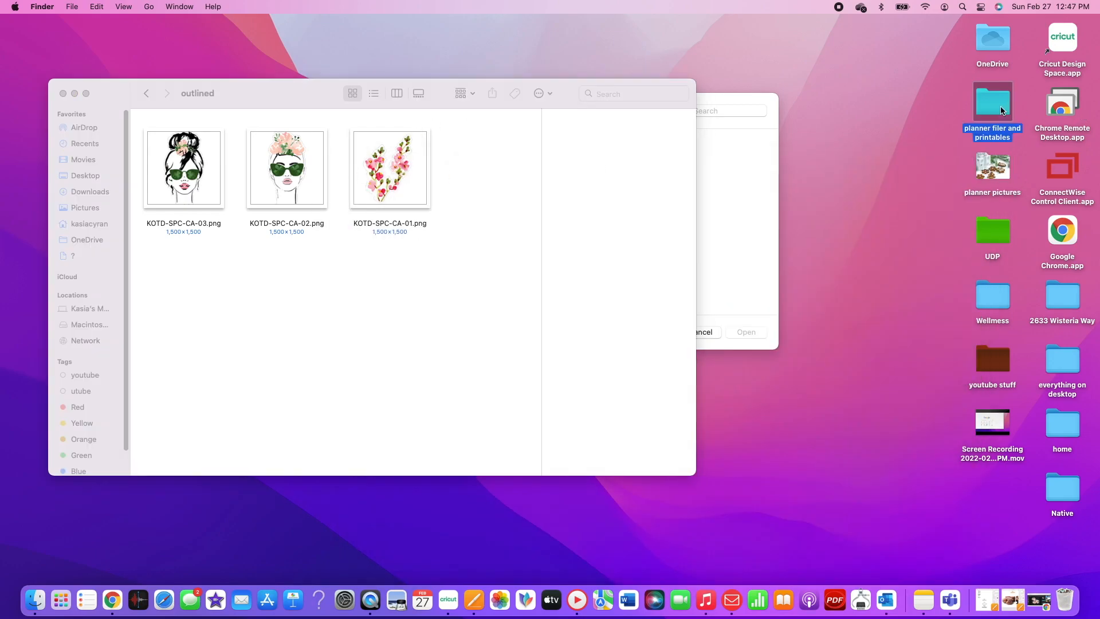
drag(496, 49, 792, 94)
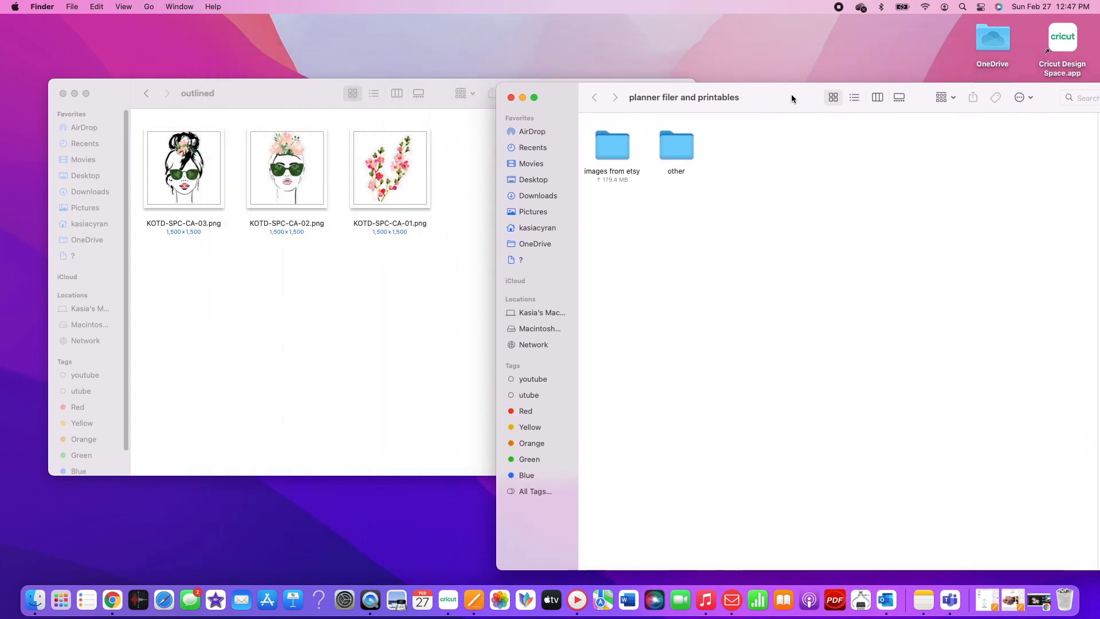
double_click(608, 140)
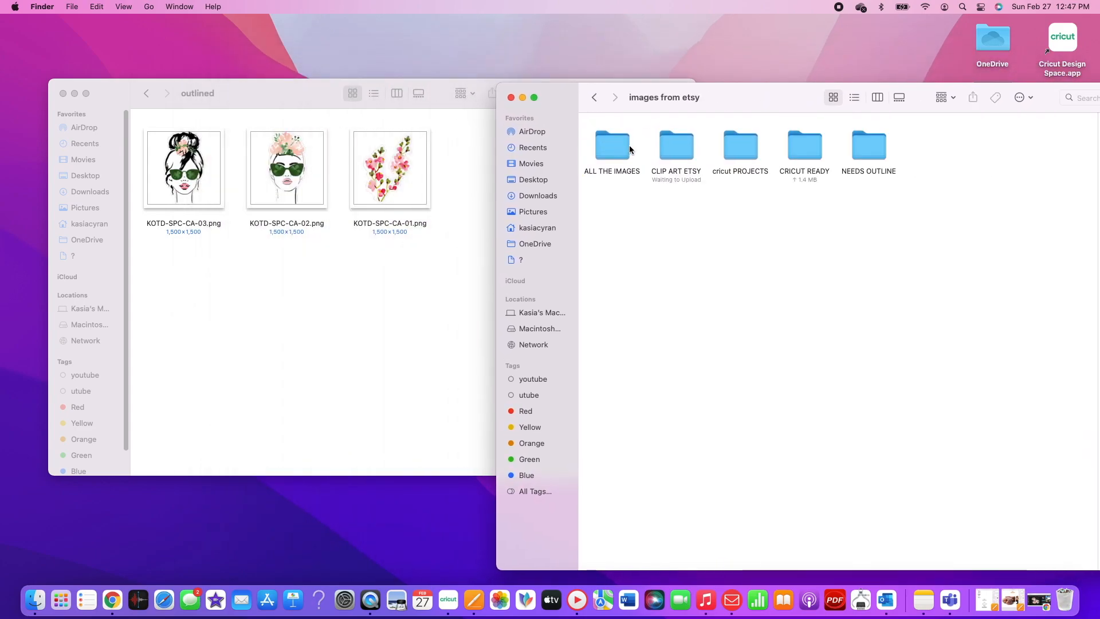
double_click(817, 148)
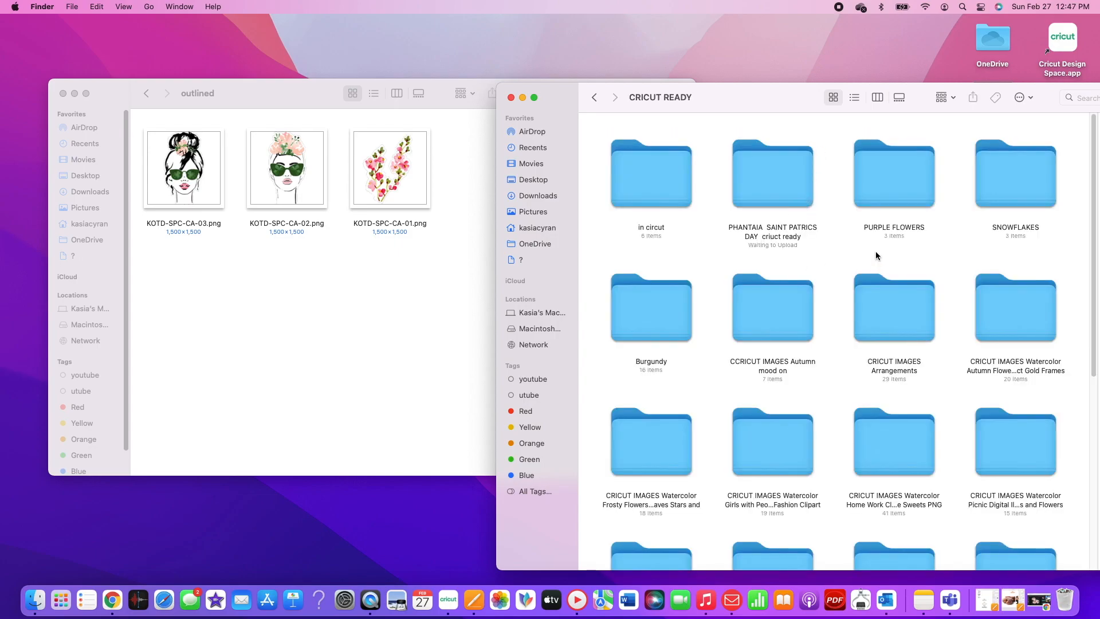
- Open the StPats Chic Clipart CIRCUT READY PNGs folder inside "in circut" and reposition its window over the desktop
double_click(636, 166)
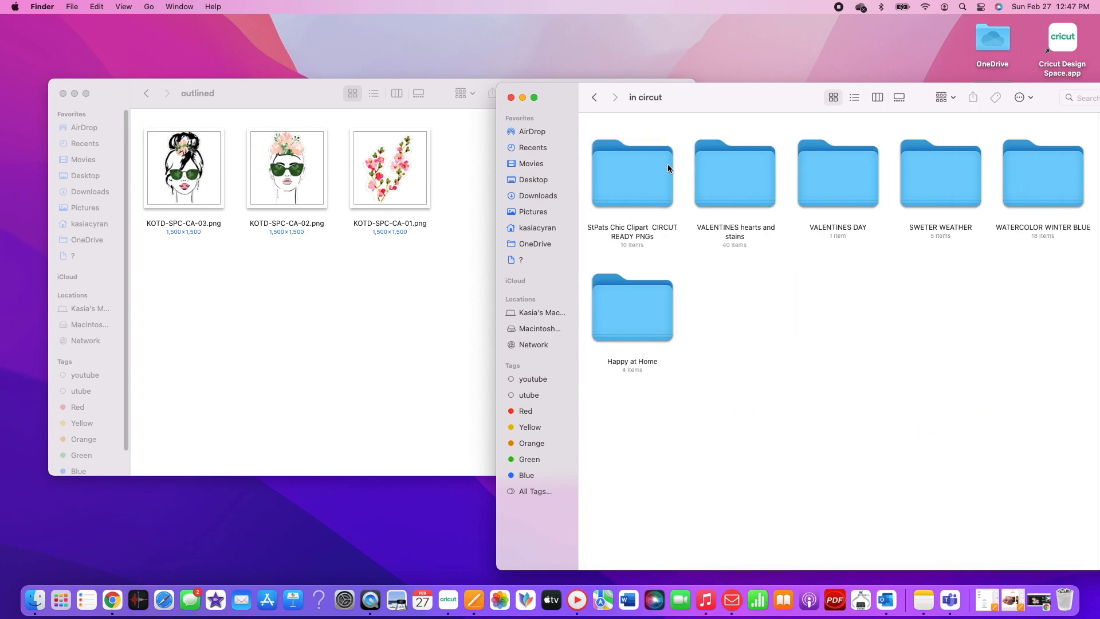
double_click(648, 167)
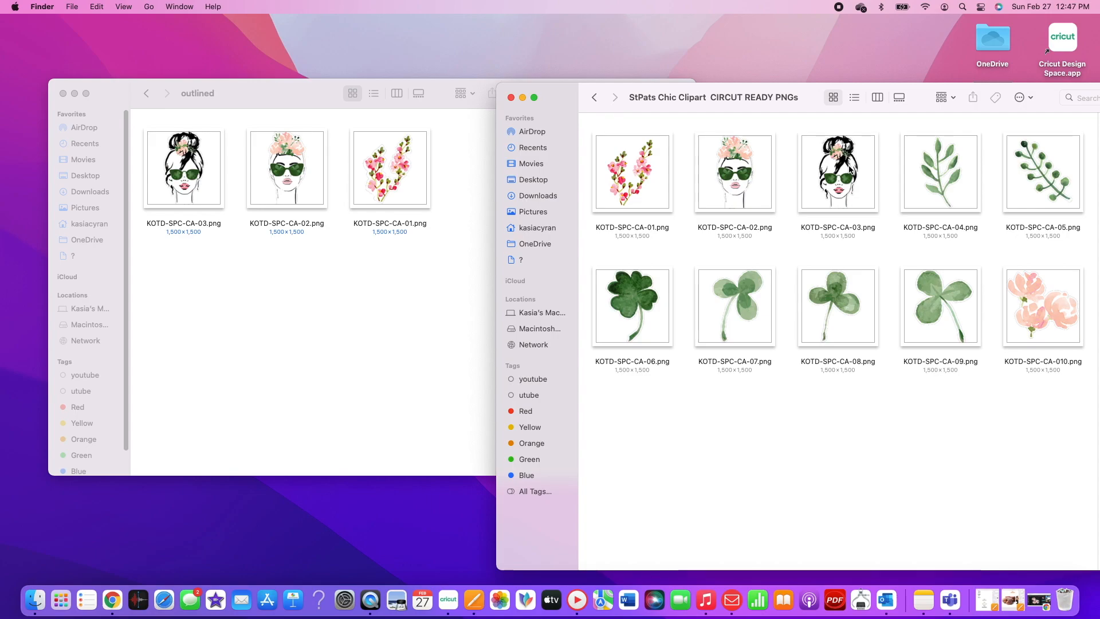
drag(759, 97, 515, 62)
- Move all ten clipart PNGs into the "outlined" folder, replacing same-named files such as KOTD-SPC-CA-01.png and KOTD-SPC-CA-02.png, and minimize the source window
drag(796, 373, 183, 288)
click(638, 344)
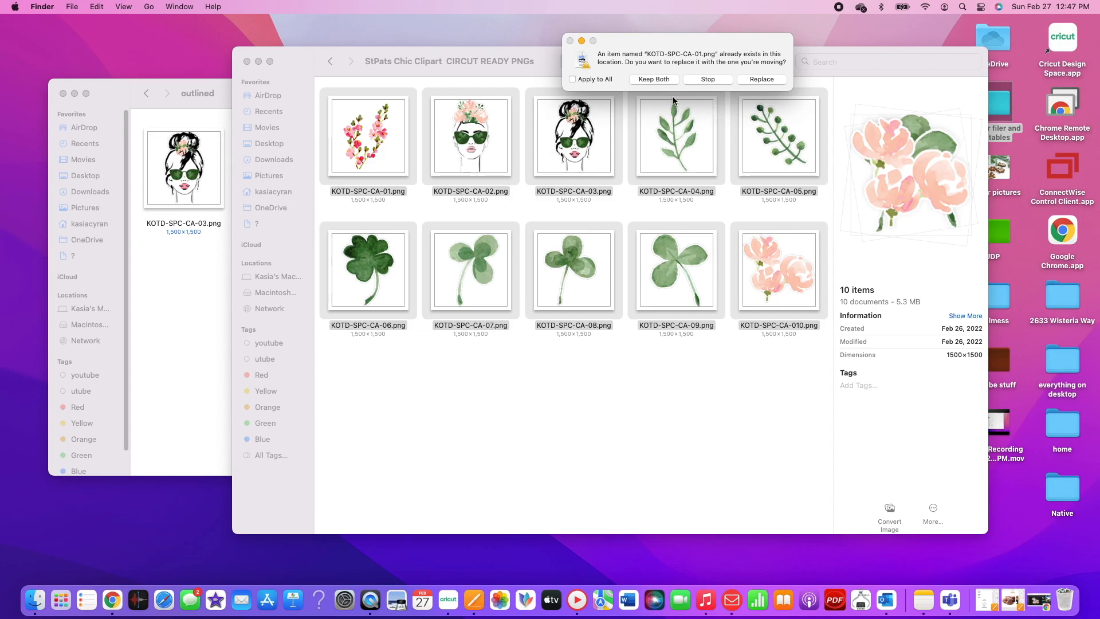
click(741, 81)
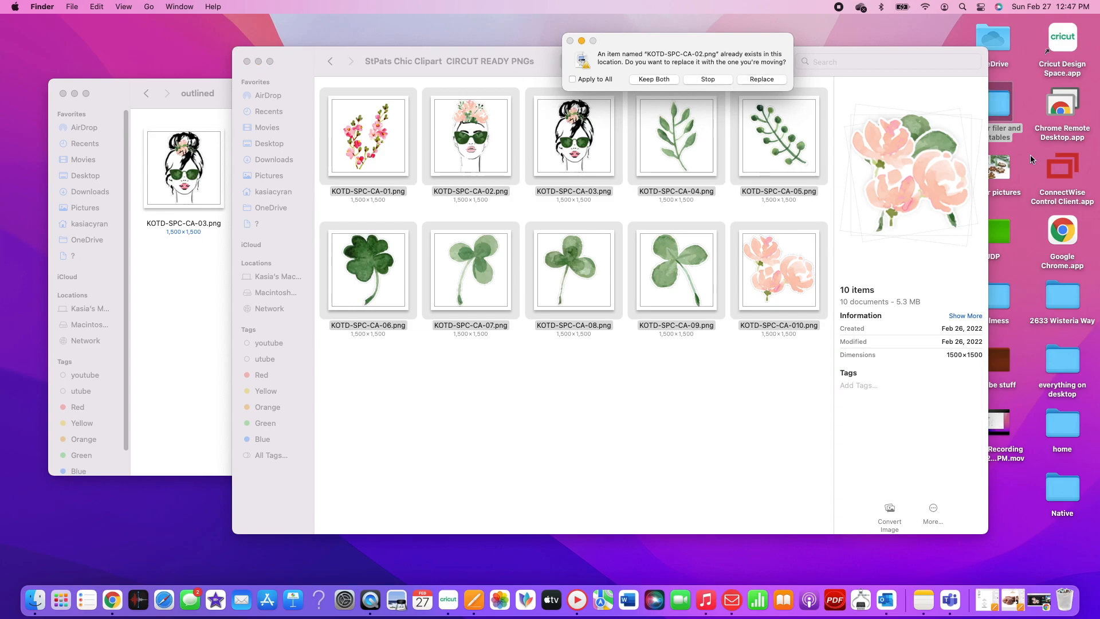
click(756, 78)
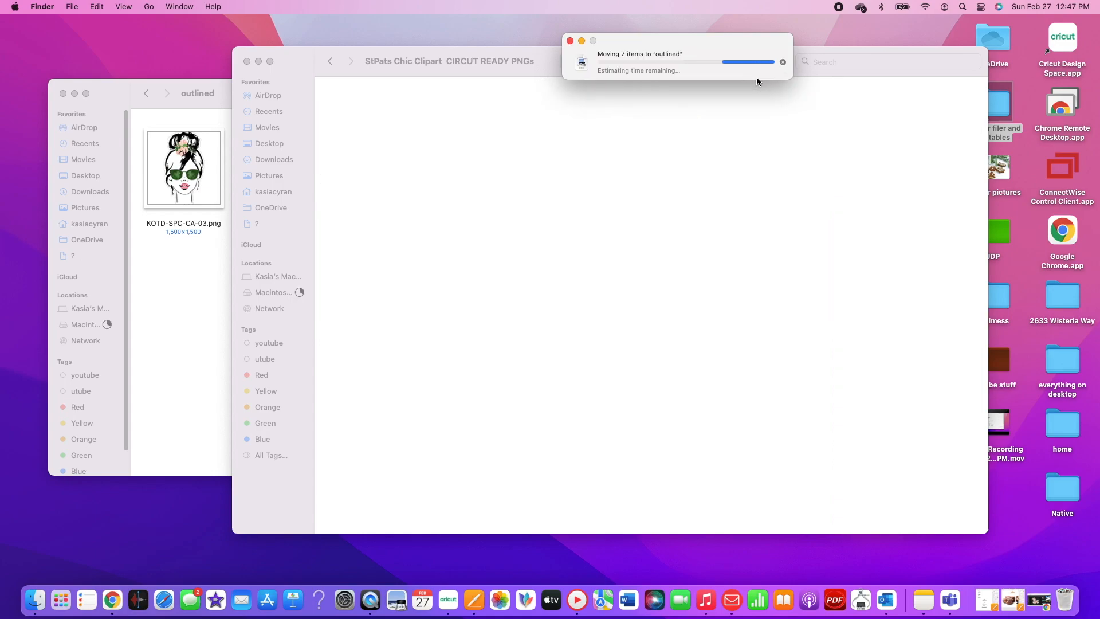
click(258, 61)
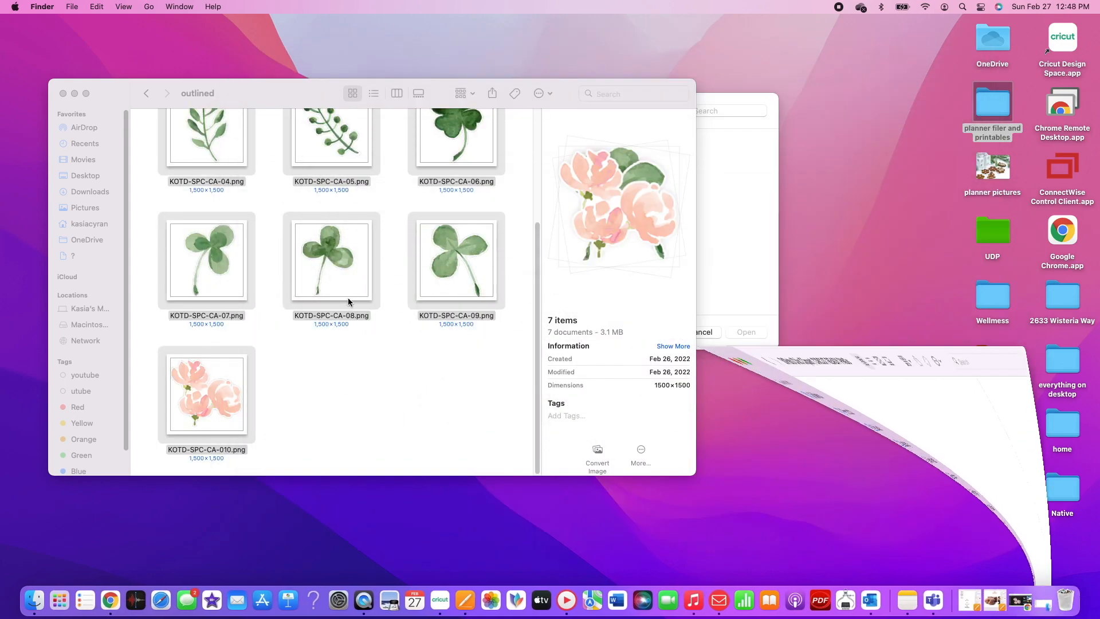
scroll(395, 370, up, 5)
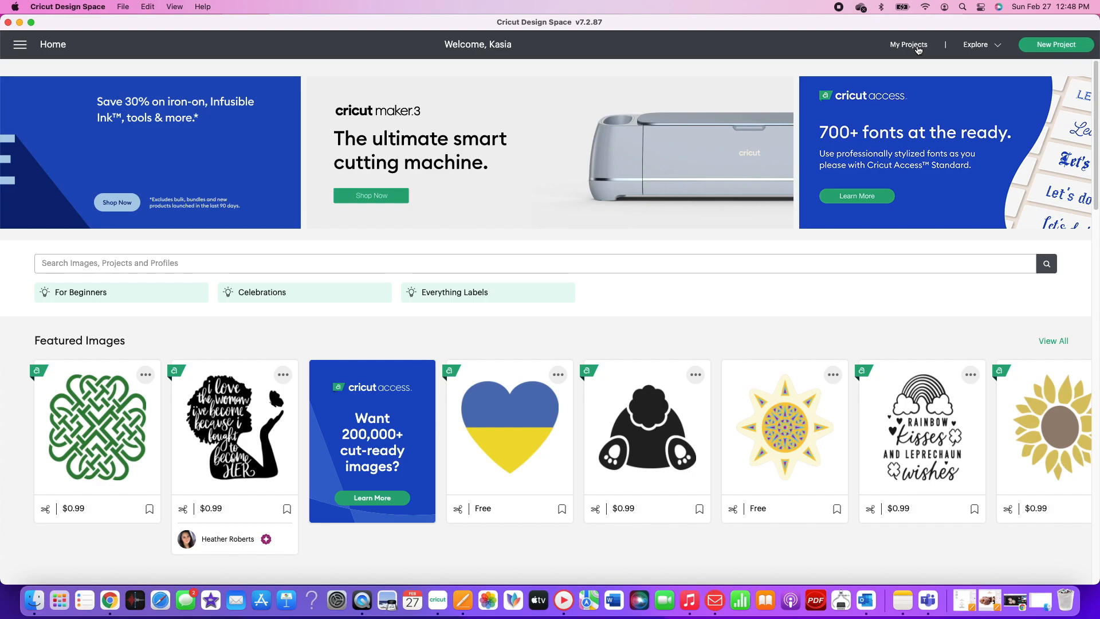
- In Cricut Design Space, open My Projects and start a new image upload
click(916, 47)
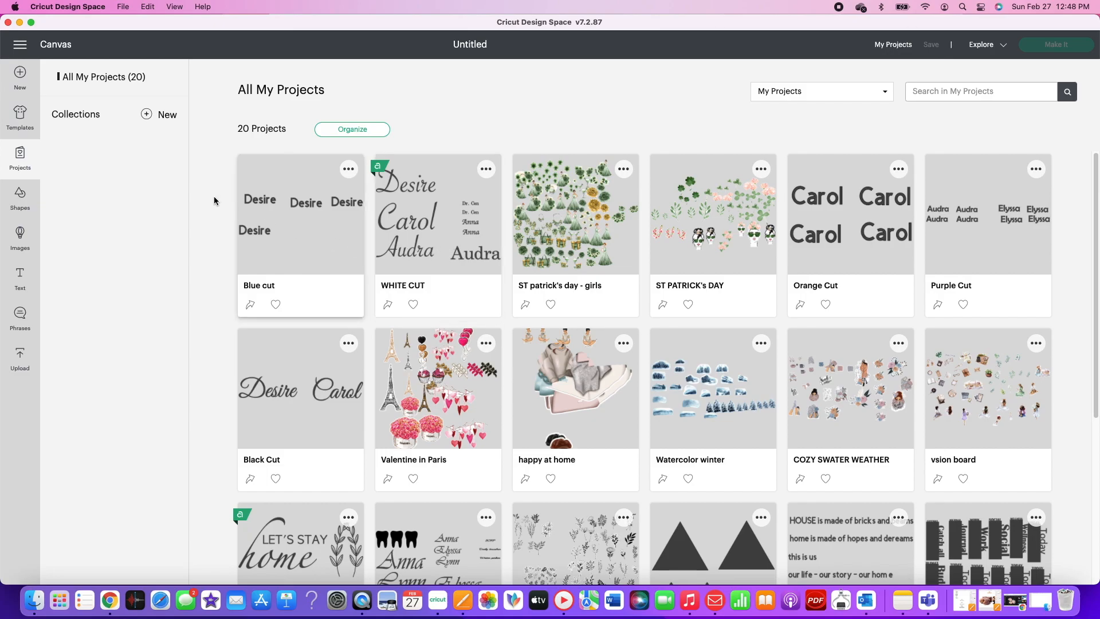
click(20, 355)
click(320, 299)
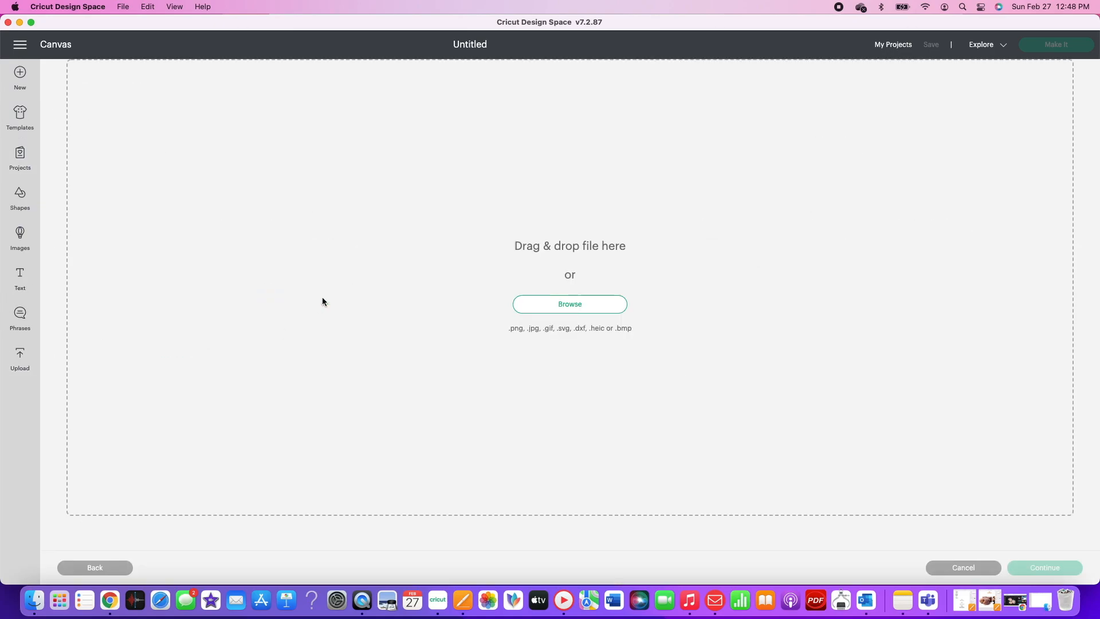
- Load KOTD-SPC-CA-01.png for upload from the "outlined" folder within StPats Chic Clipart PNGs 2 in Downloads
click(573, 305)
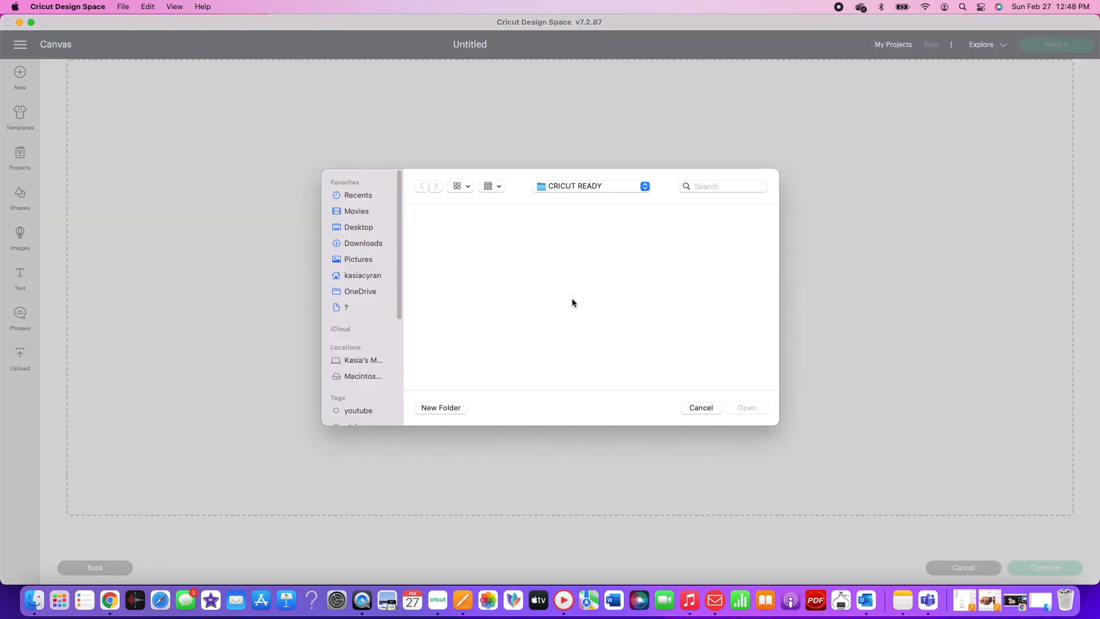
click(365, 248)
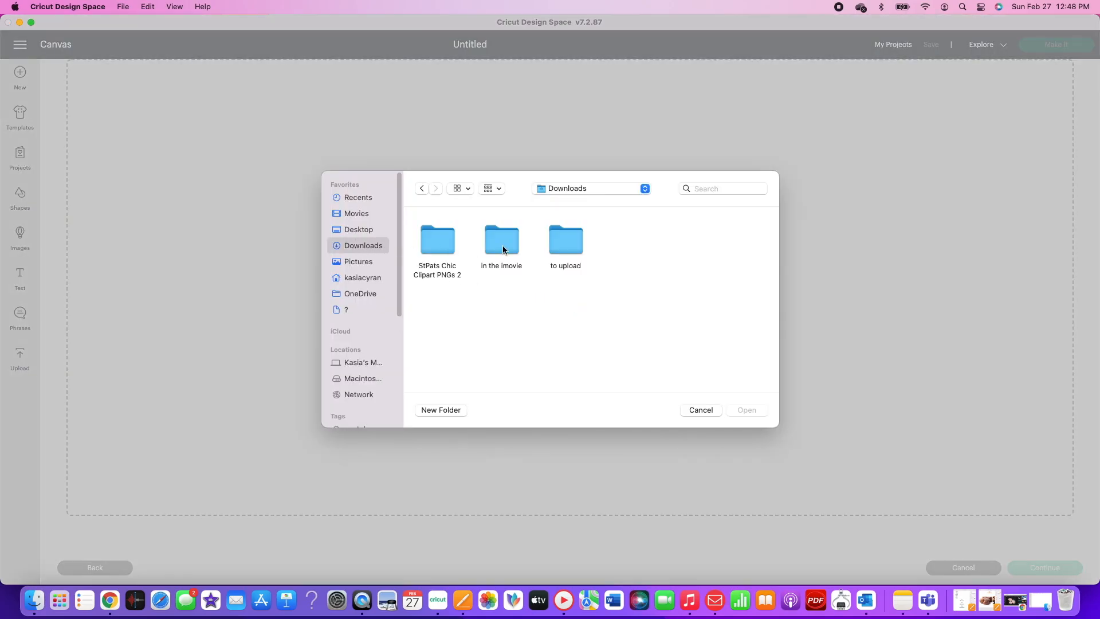
double_click(433, 245)
double_click(445, 241)
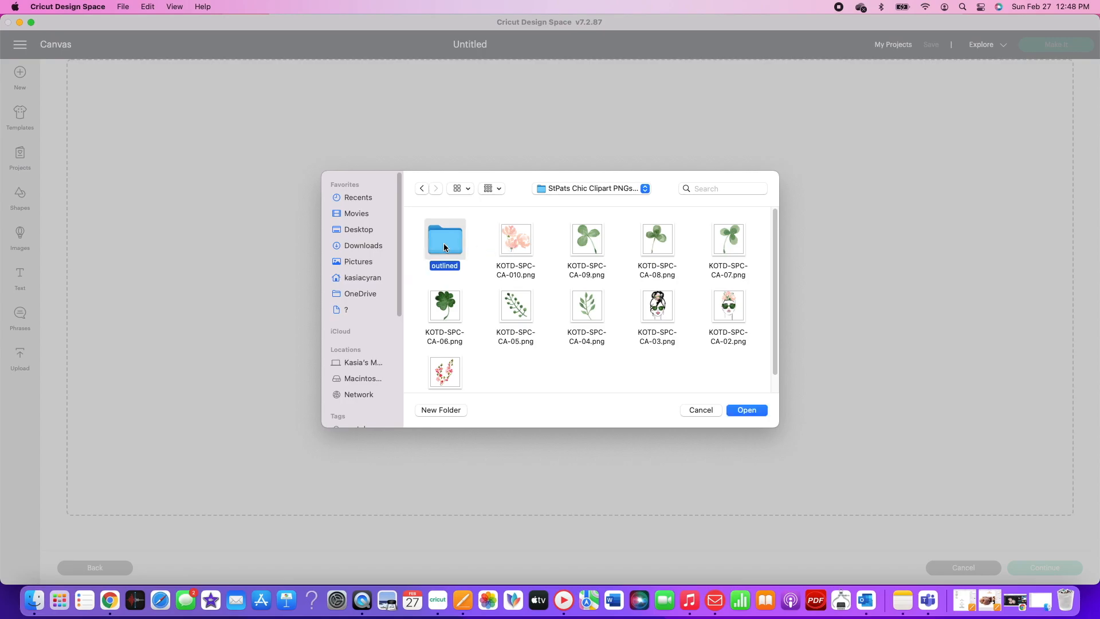
click(750, 410)
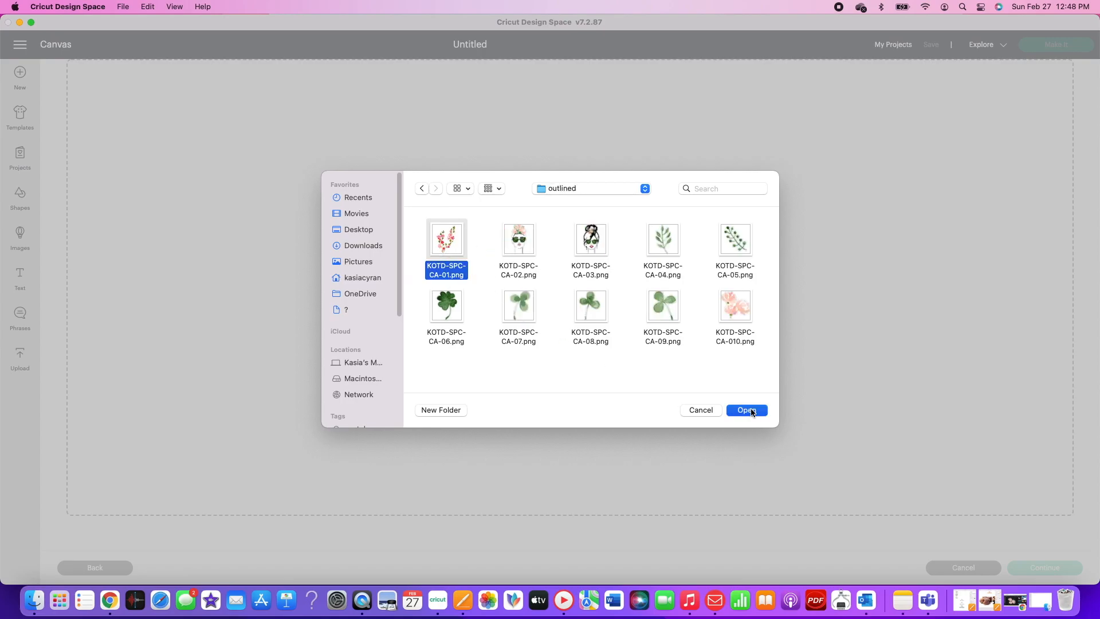
- Upload the pink blossom image as a Complex, Print Then Cut image tagged "flower", leaving its background unedited
click(613, 315)
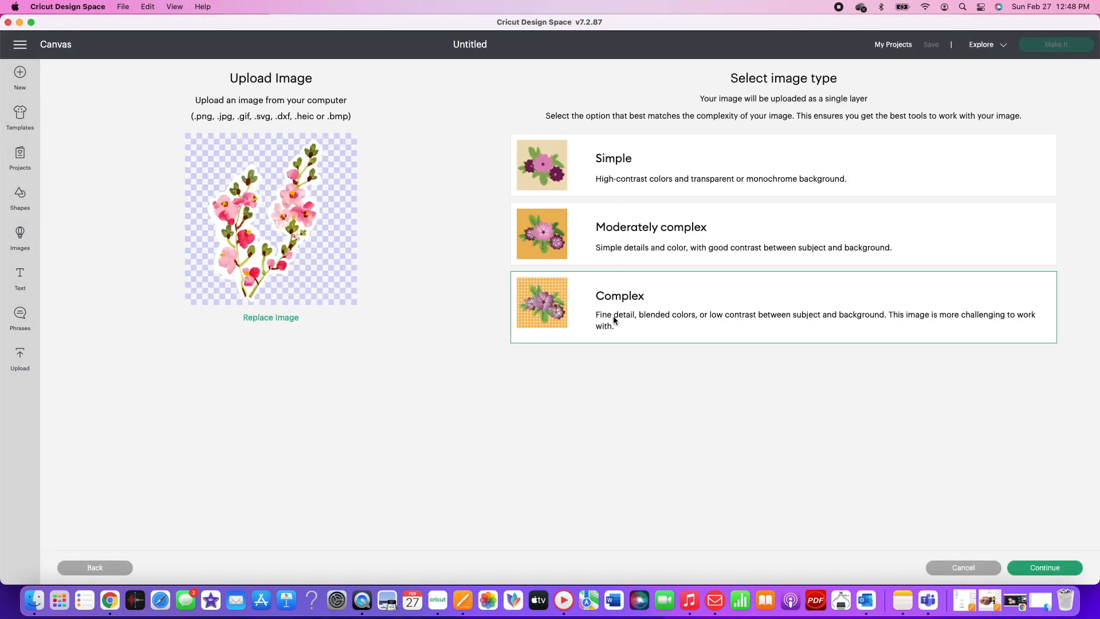
click(1037, 567)
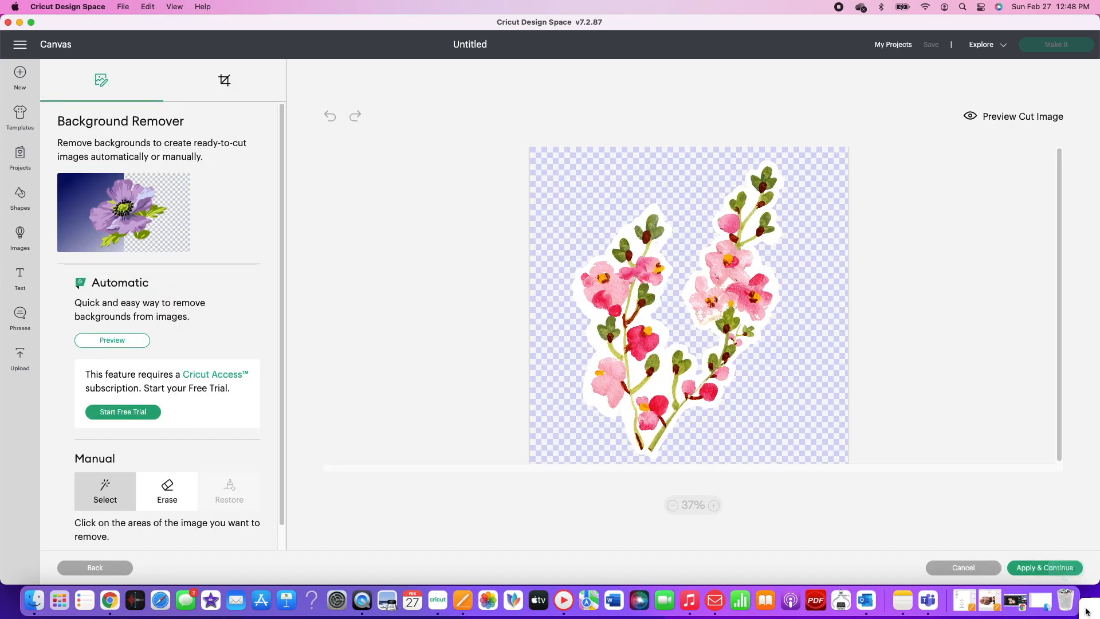
click(1044, 568)
click(674, 147)
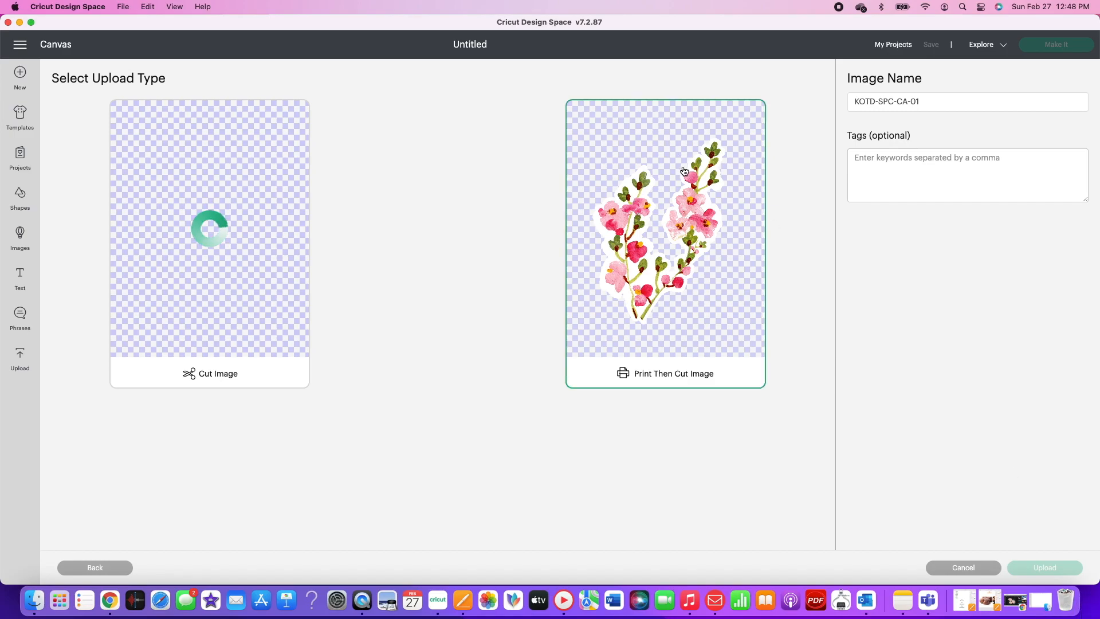
click(875, 169)
text(flower)
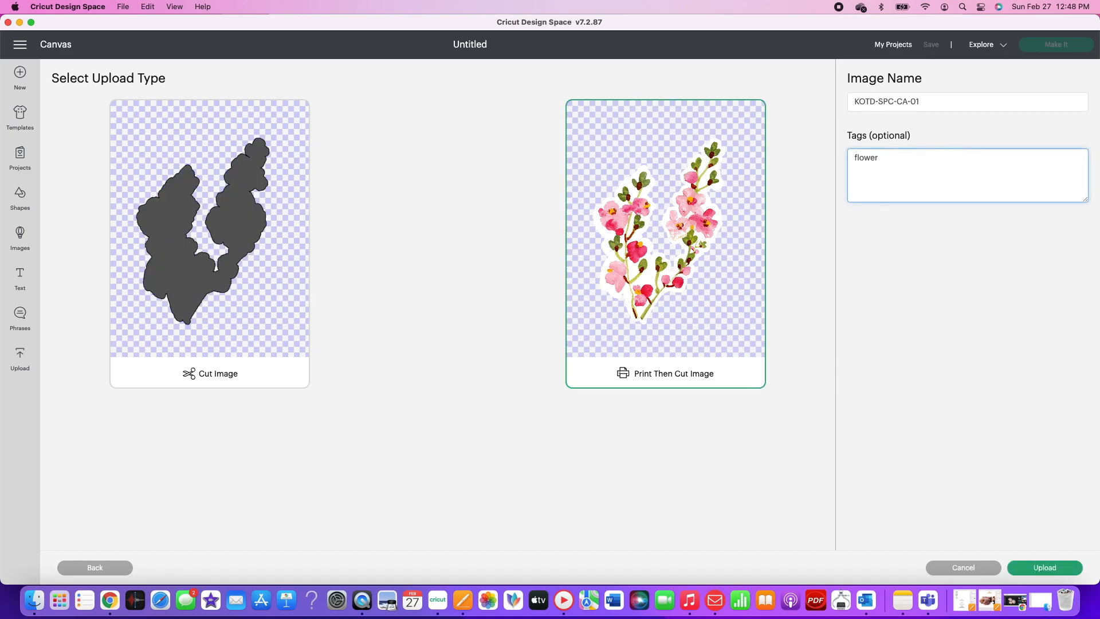
click(1060, 570)
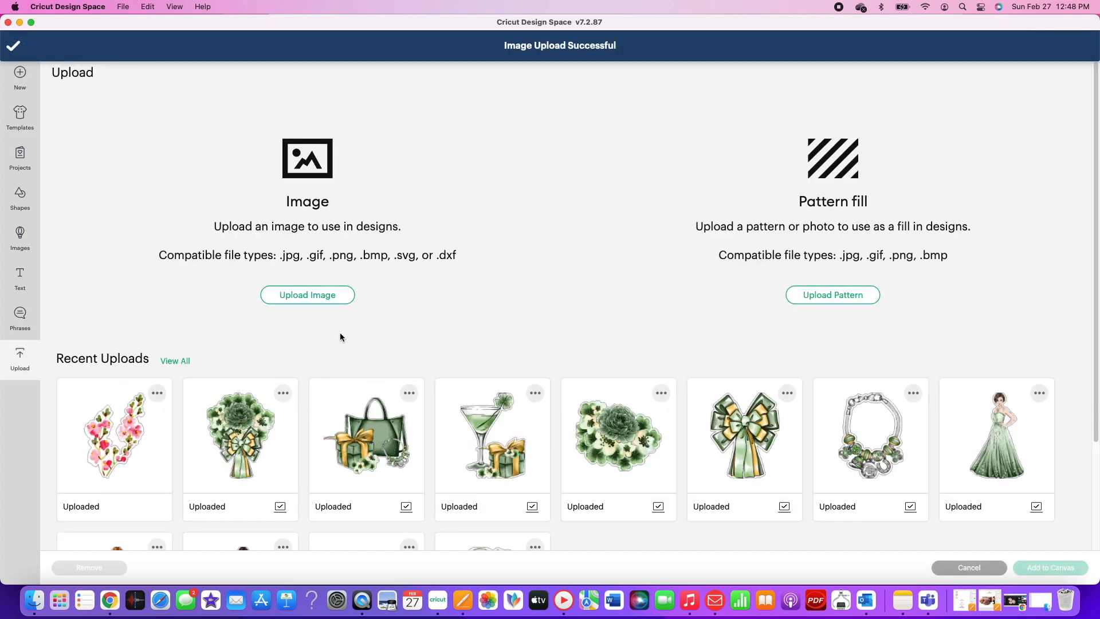
- Start another image upload and load KOTD-SPC-CA-02.png from the "outlined" folder
click(329, 304)
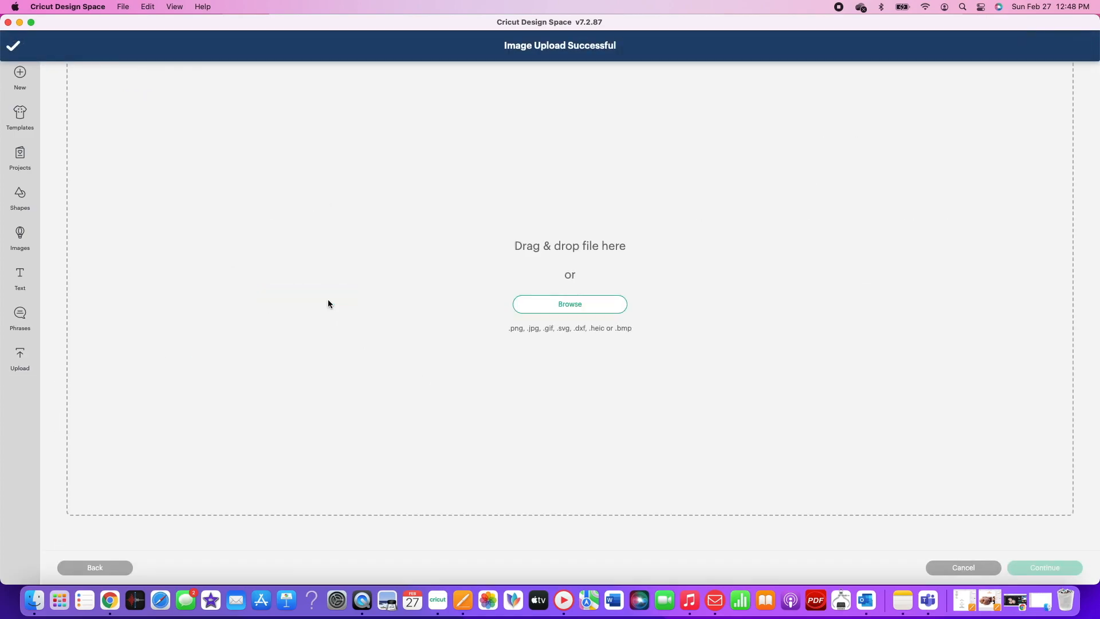
click(572, 310)
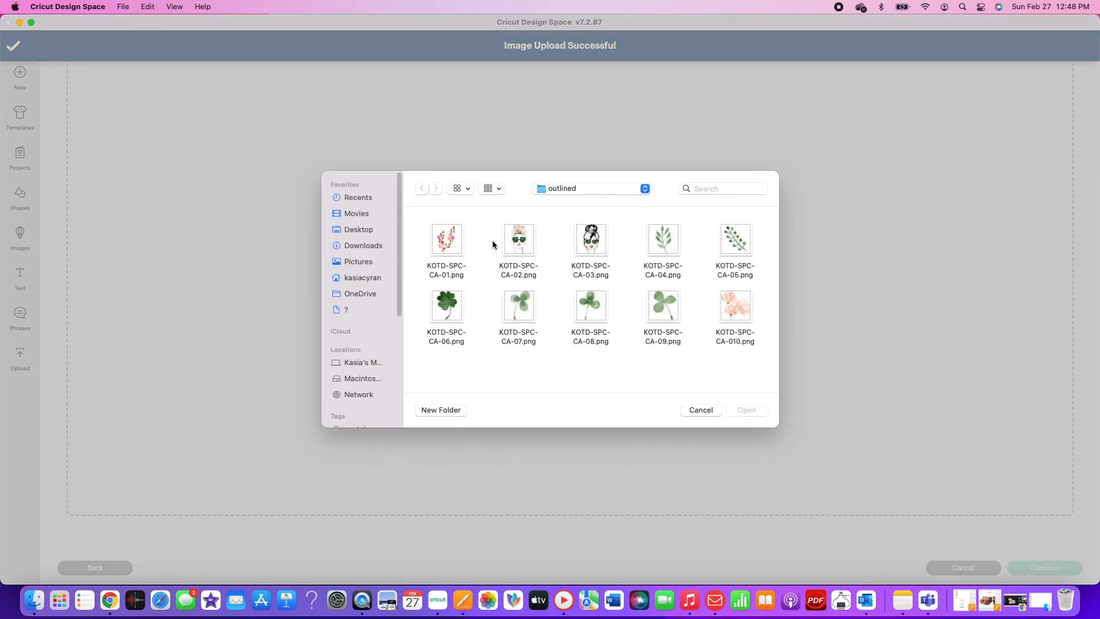
click(515, 247)
click(755, 410)
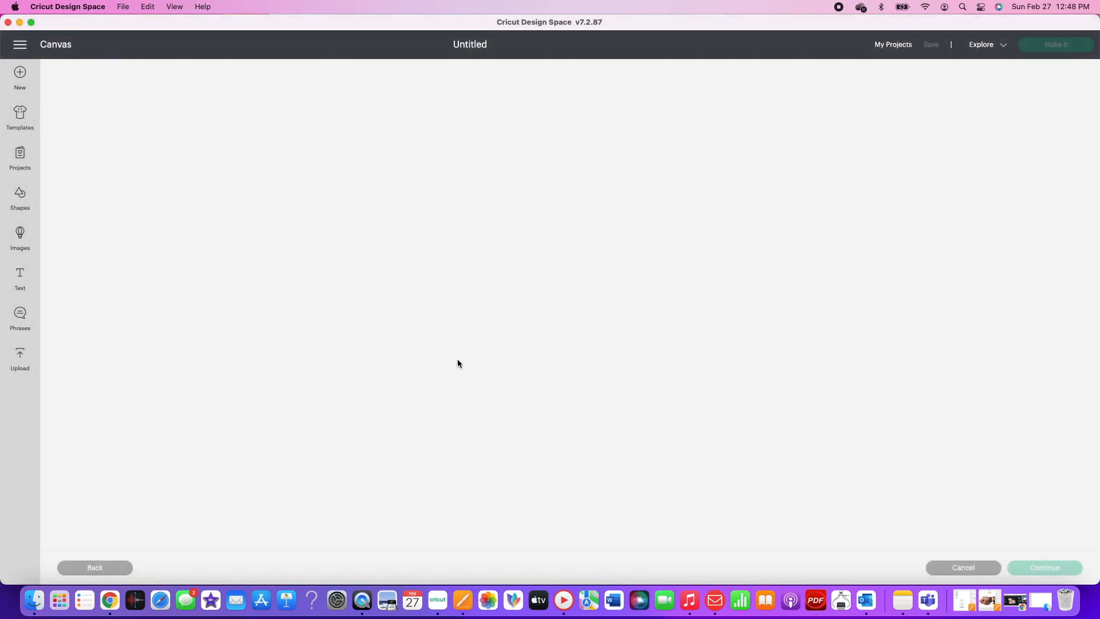
- Upload the flower-crowned woman as a Complex, Print Then Cut image with the tags "st patrick's day", "flowers" and "girl"
click(645, 328)
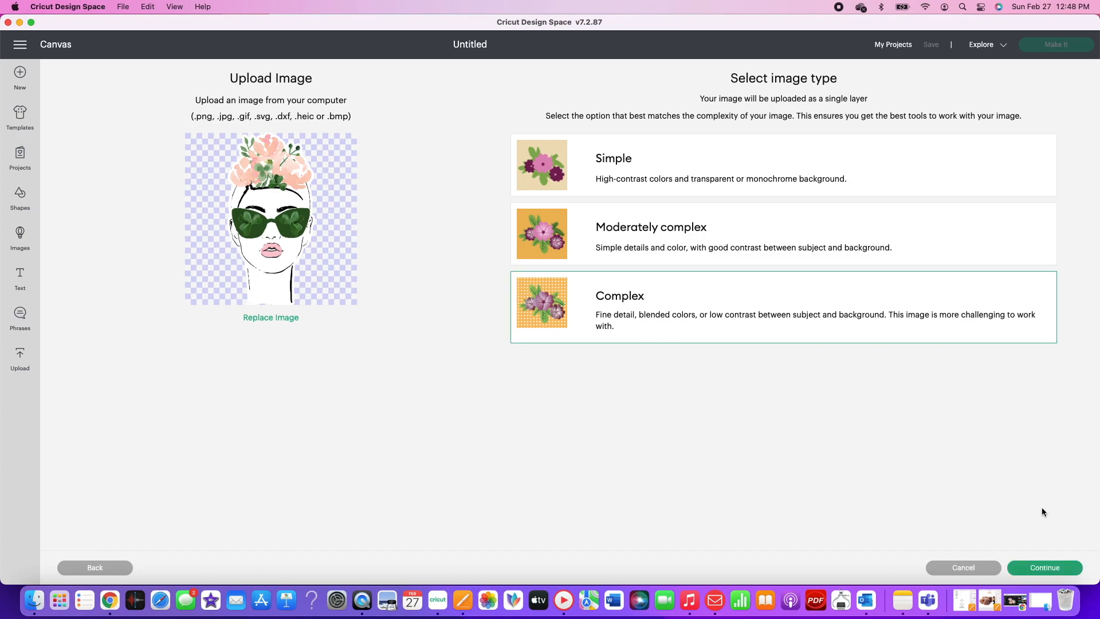
click(1035, 569)
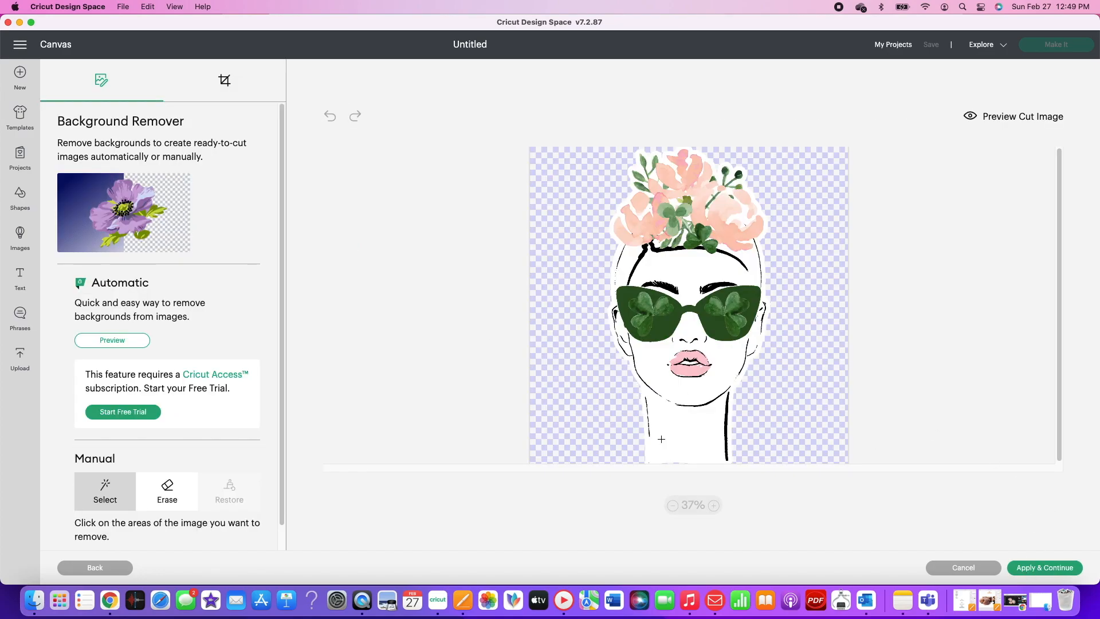
click(1057, 574)
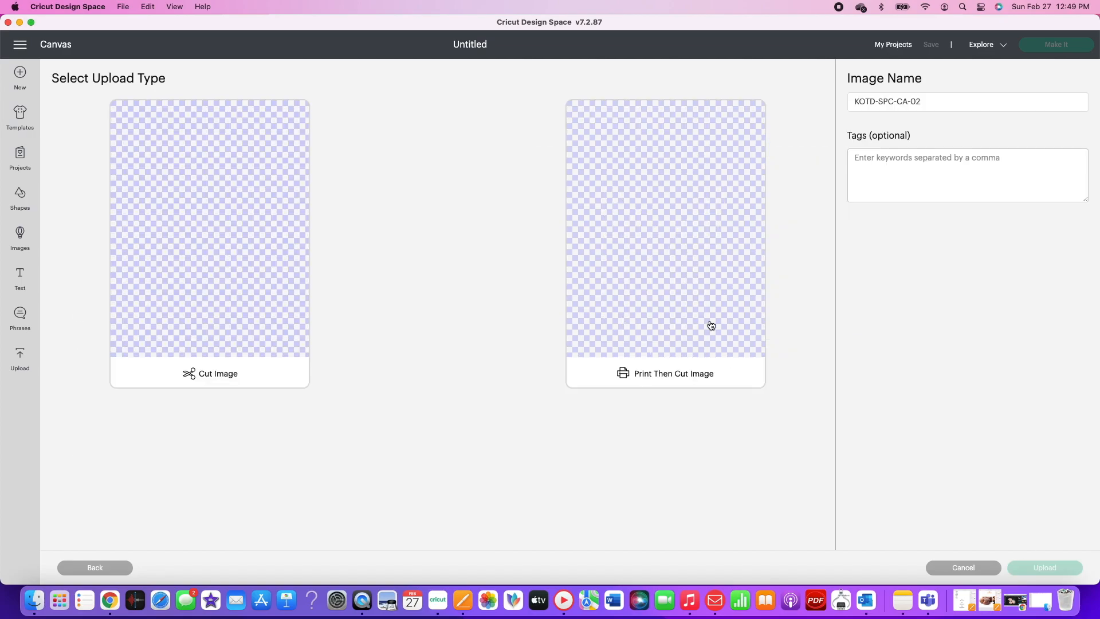
click(882, 179)
text(st patrick's day)
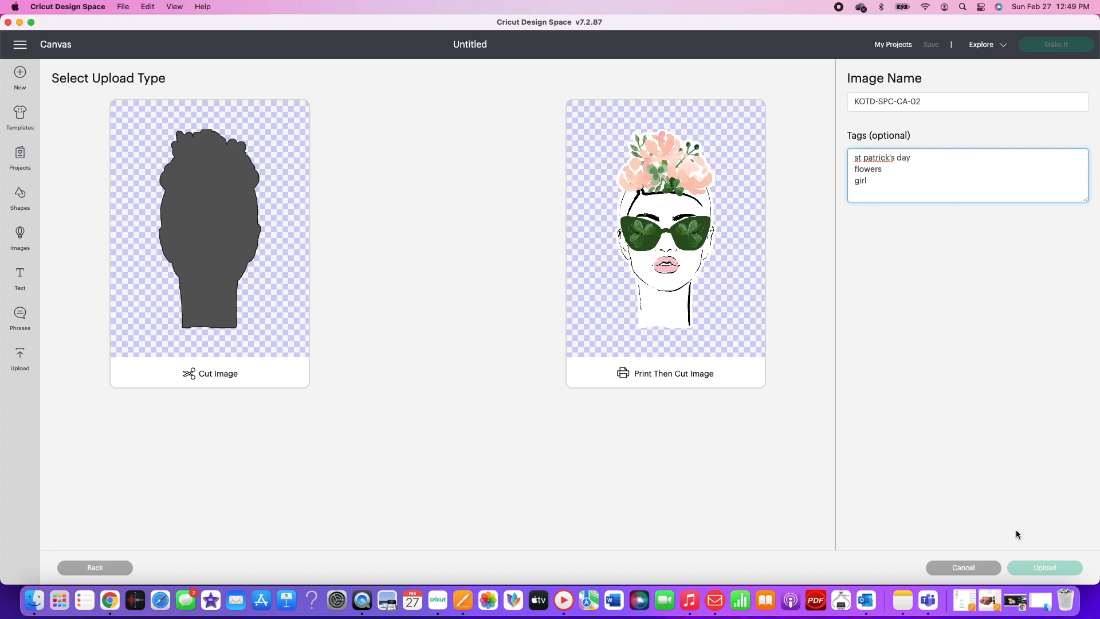
click(737, 315)
click(1044, 567)
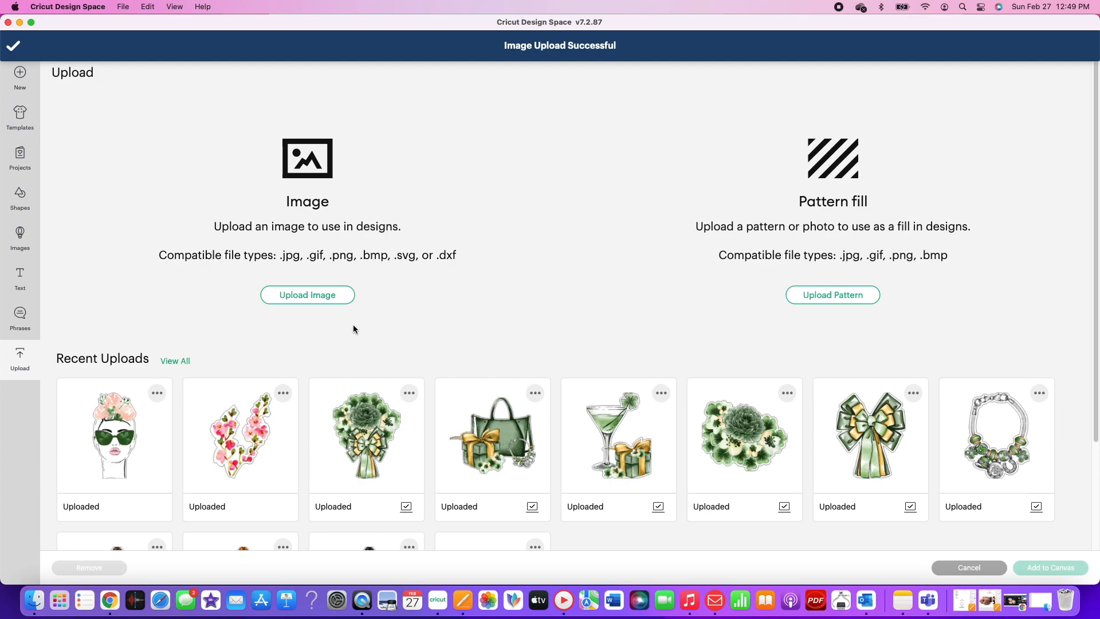
- Show all uploaded images and locate the previously uploaded set of outlined St. Patrick's Day clipart
scroll(453, 412, down, 5)
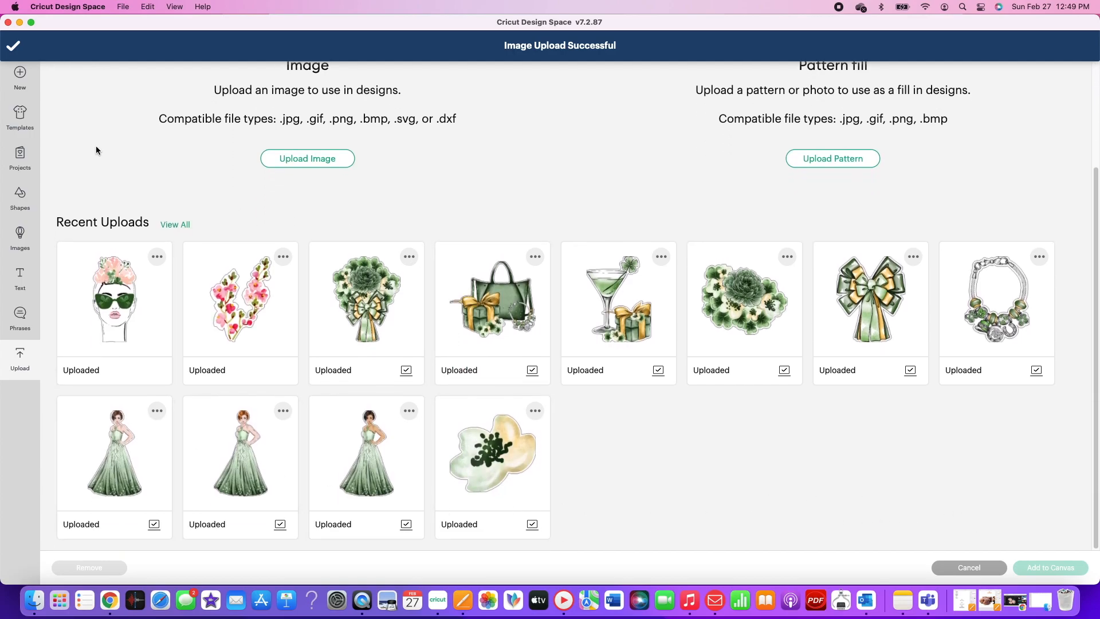
click(184, 225)
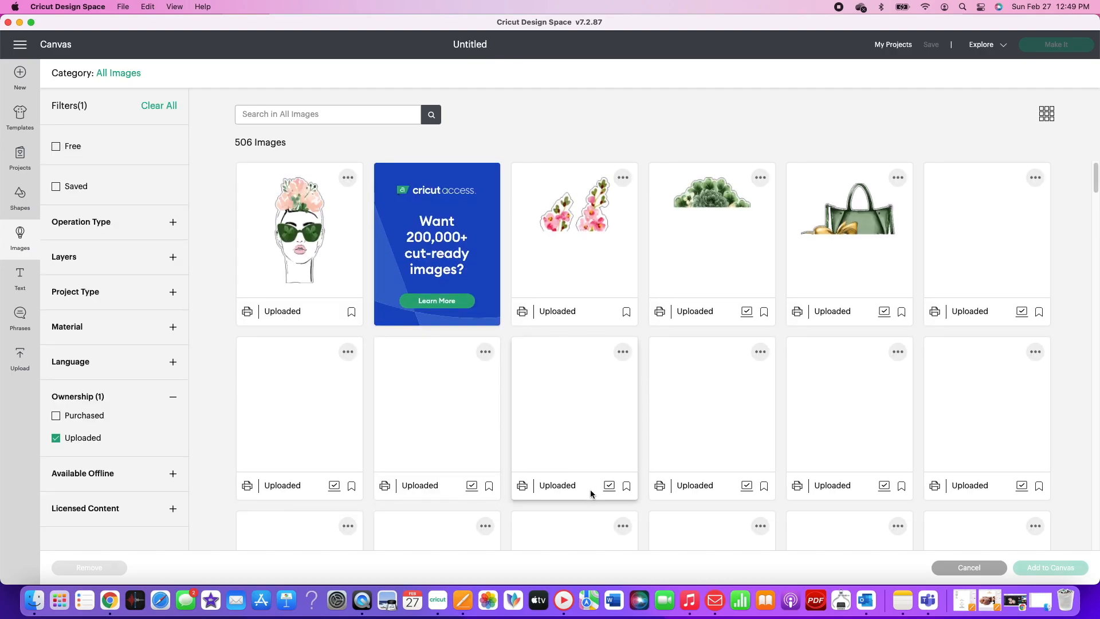
scroll(695, 335, down, 3)
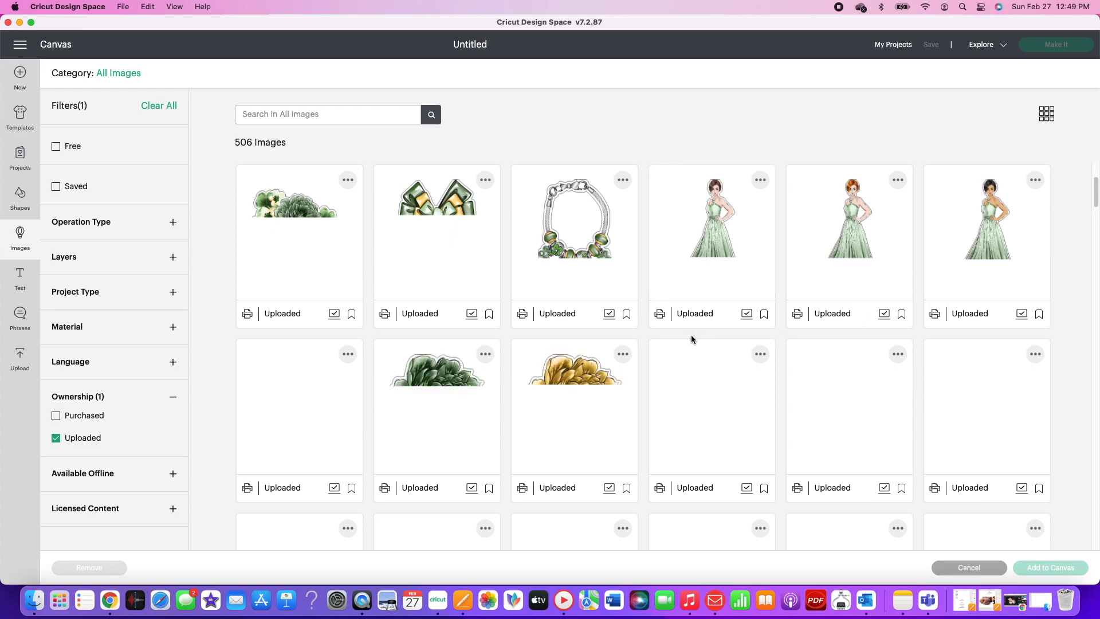
scroll(672, 338, down, 5)
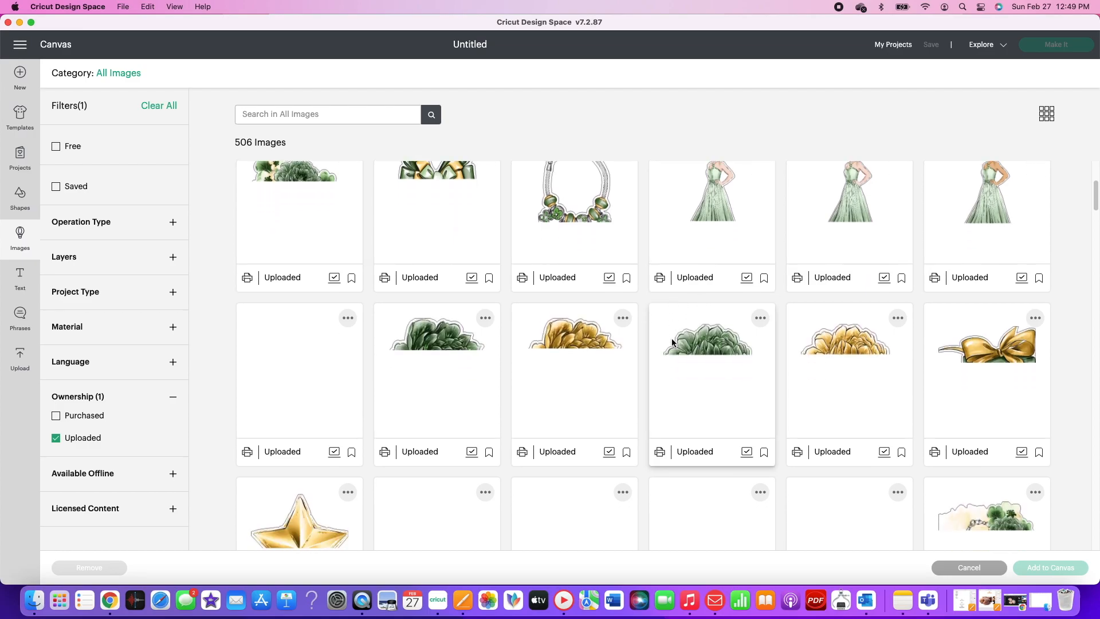
scroll(671, 338, down, 3)
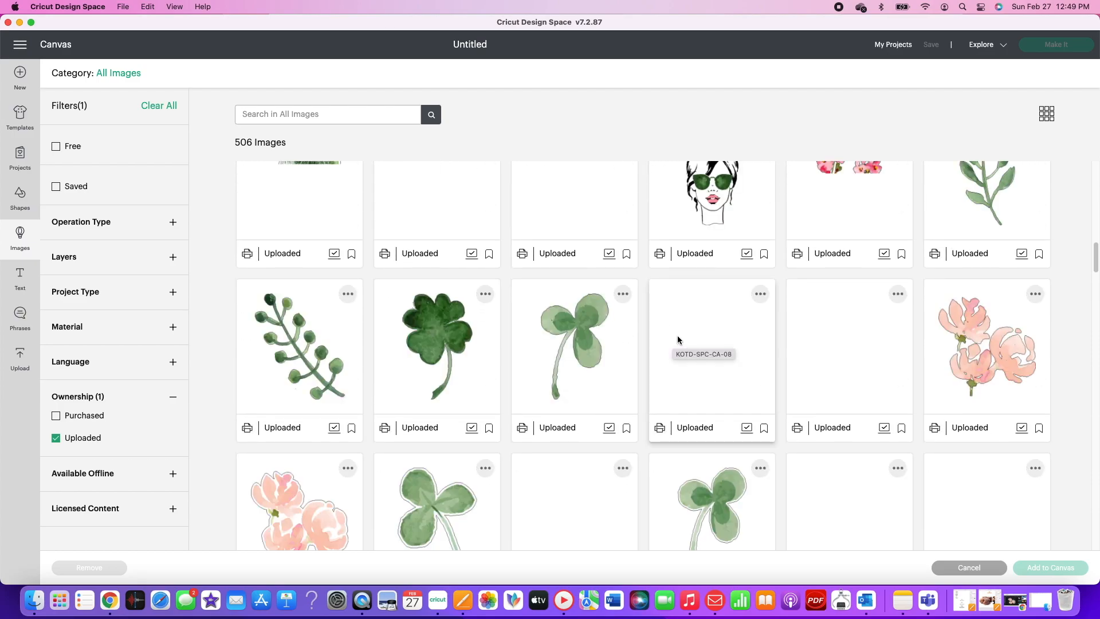
scroll(676, 340, down, 1)
scroll(678, 339, down, 3)
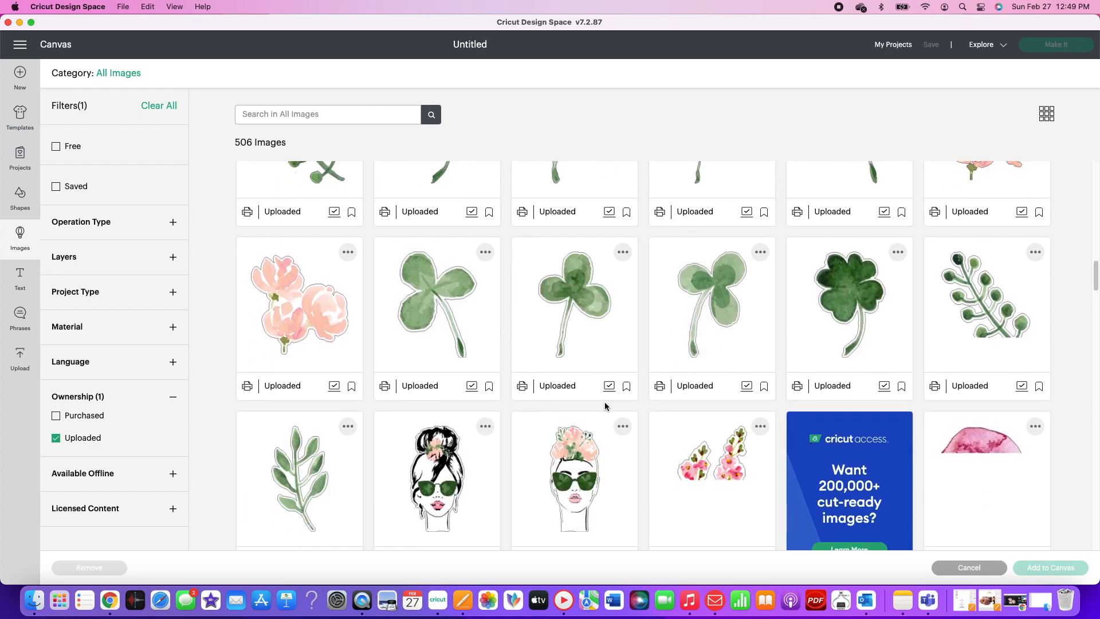
- Select the ten outlined clipart images: blossom branches, both women in sunglasses, leaf branch, peach flowers, four clovers and berry branch
click(683, 506)
click(551, 495)
click(424, 475)
click(325, 458)
click(304, 364)
click(439, 358)
click(572, 355)
click(704, 352)
click(852, 363)
click(969, 367)
- Add the peach flowers, four clovers, berry branch, leaf branch and blossom branches without outlines to the selection, and insert all selected images on the canvas
scroll(969, 367, up, 3)
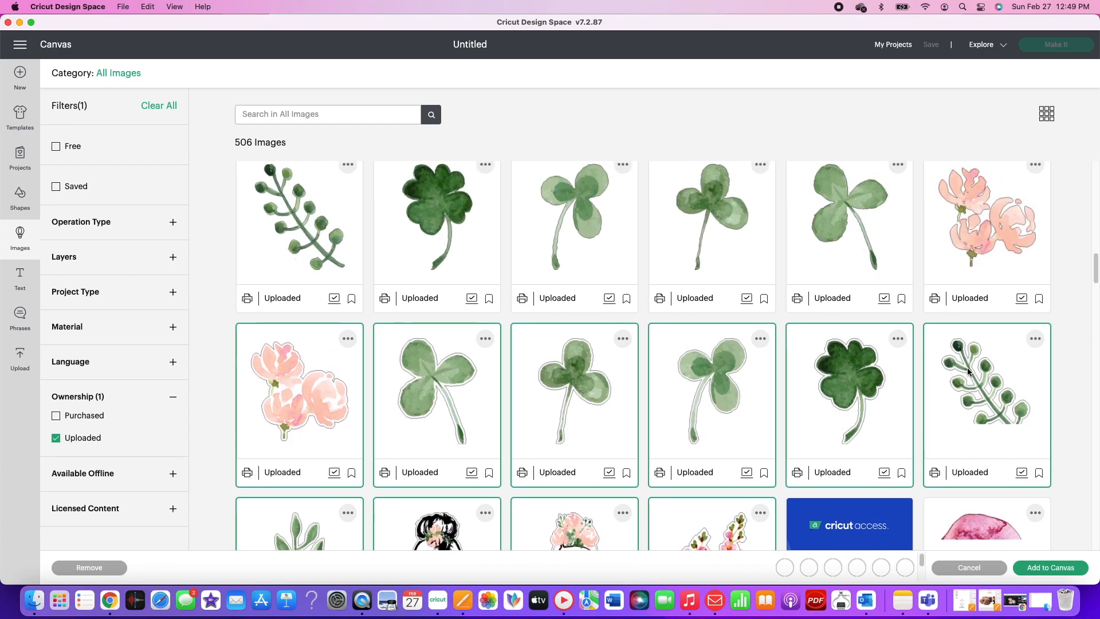
click(982, 325)
click(825, 356)
click(690, 372)
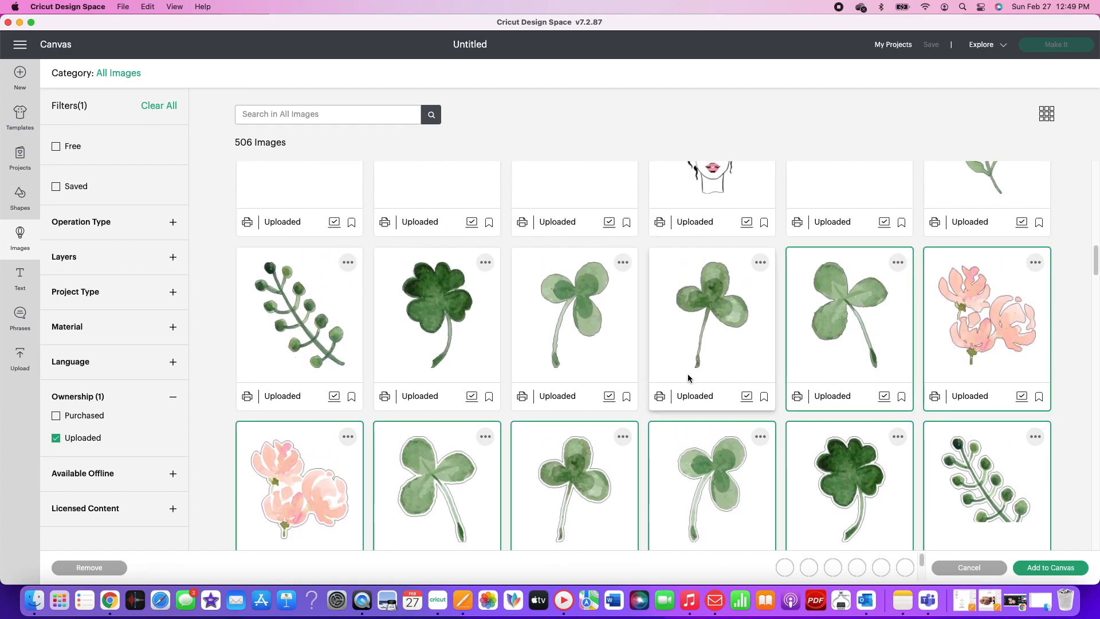
click(561, 368)
click(484, 363)
click(298, 344)
scroll(928, 378, up, 1)
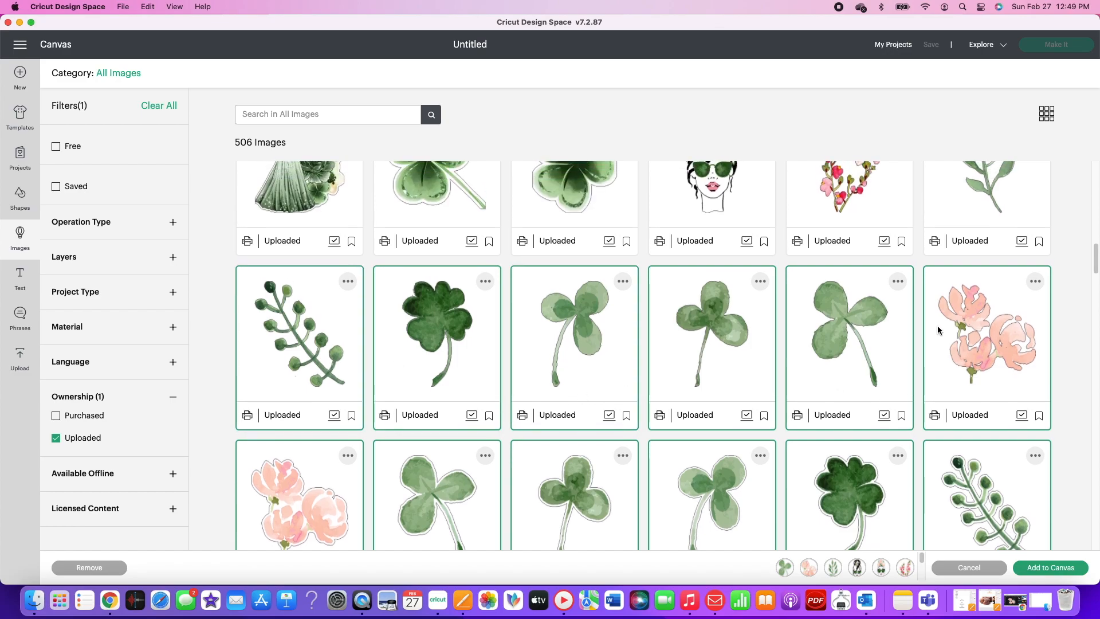
click(990, 196)
click(848, 200)
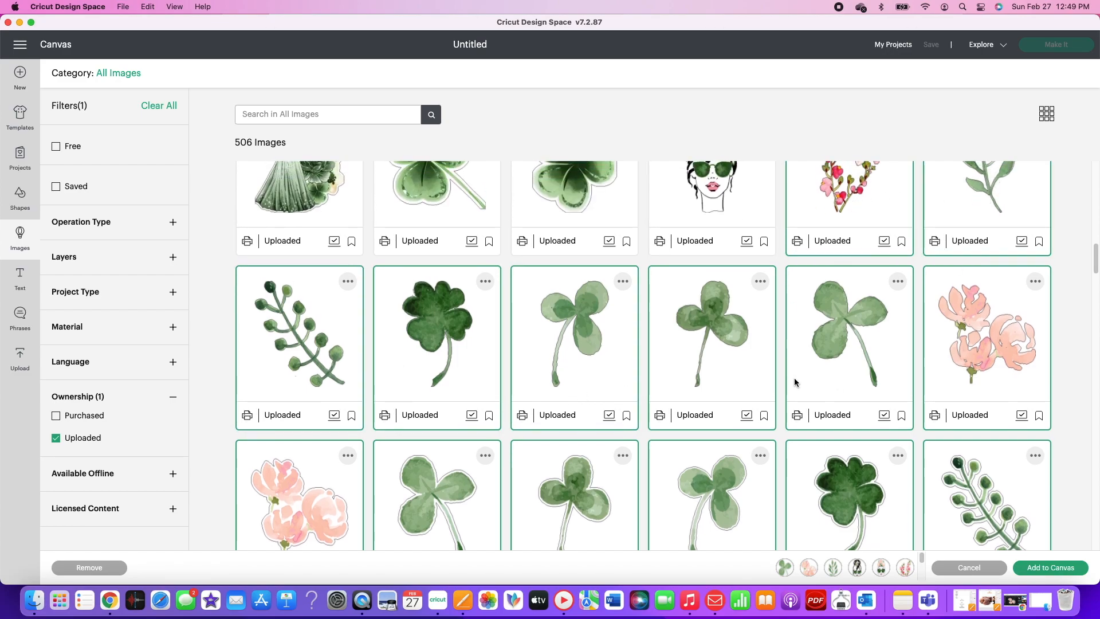
click(1037, 567)
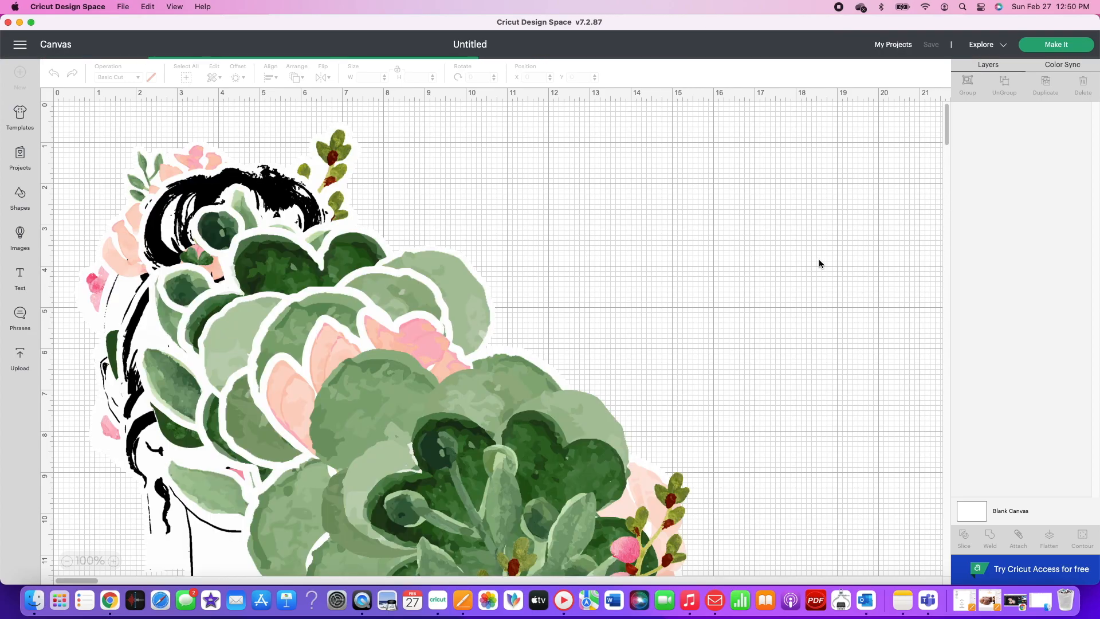
- Move the whole pile of images to the canvas origin and scale it down to about 8.4 by 9.75 inches
drag(165, 253, 277, 229)
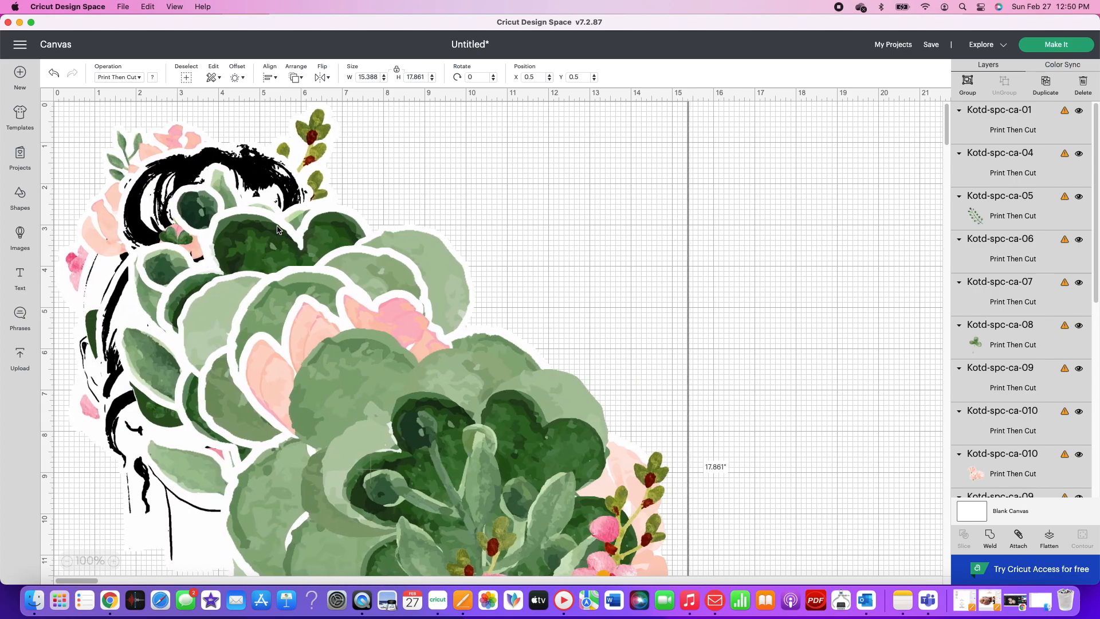
scroll(707, 364, down, 3)
scroll(704, 363, down, 10)
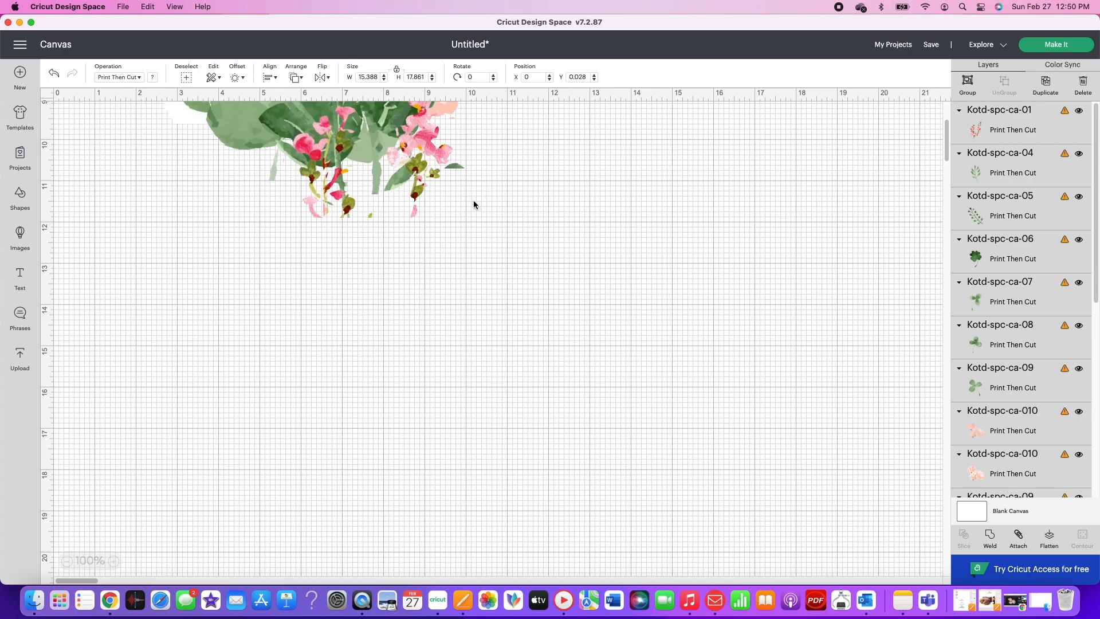
scroll(485, 267, up, 10)
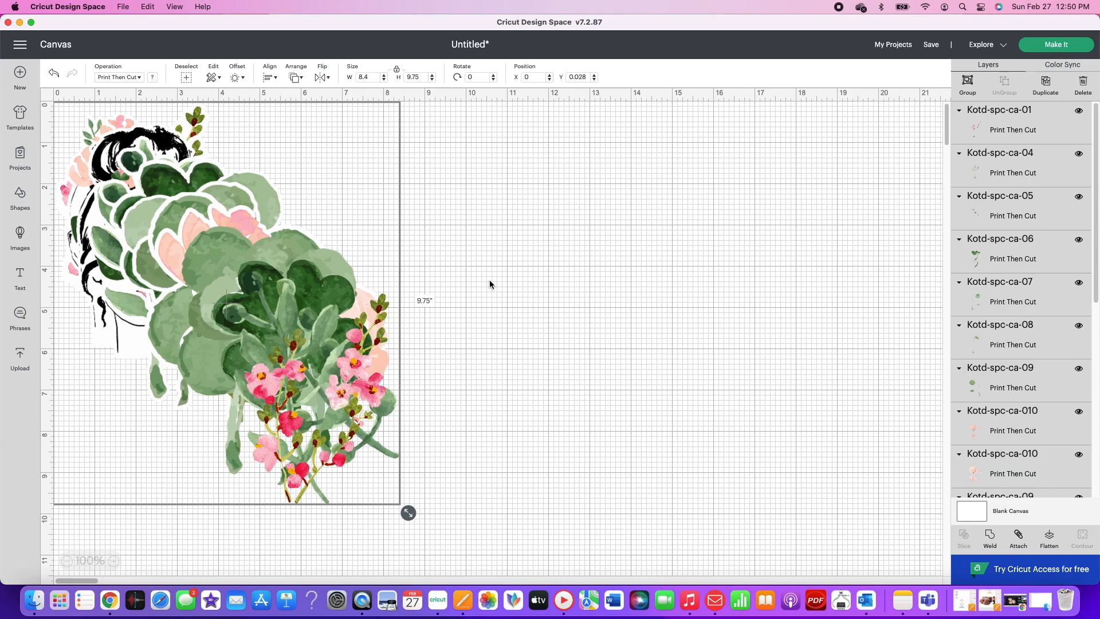
click(673, 312)
- Hide the upper set of layers Kotd-spc-ca-01, 04, 05, 06, 07 and 08
click(1079, 112)
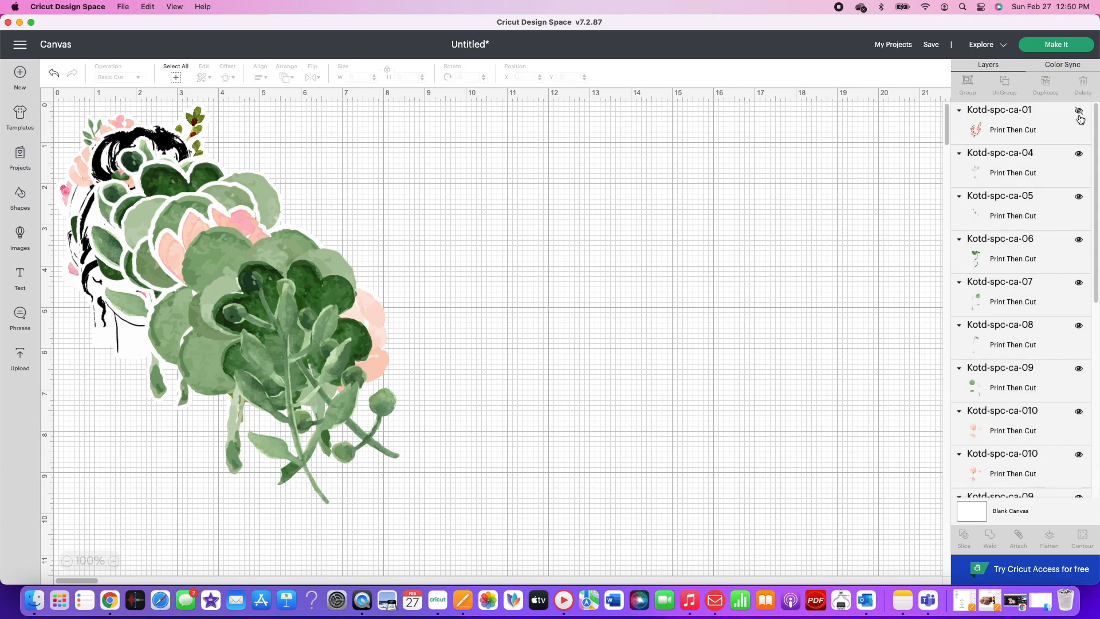
click(1079, 153)
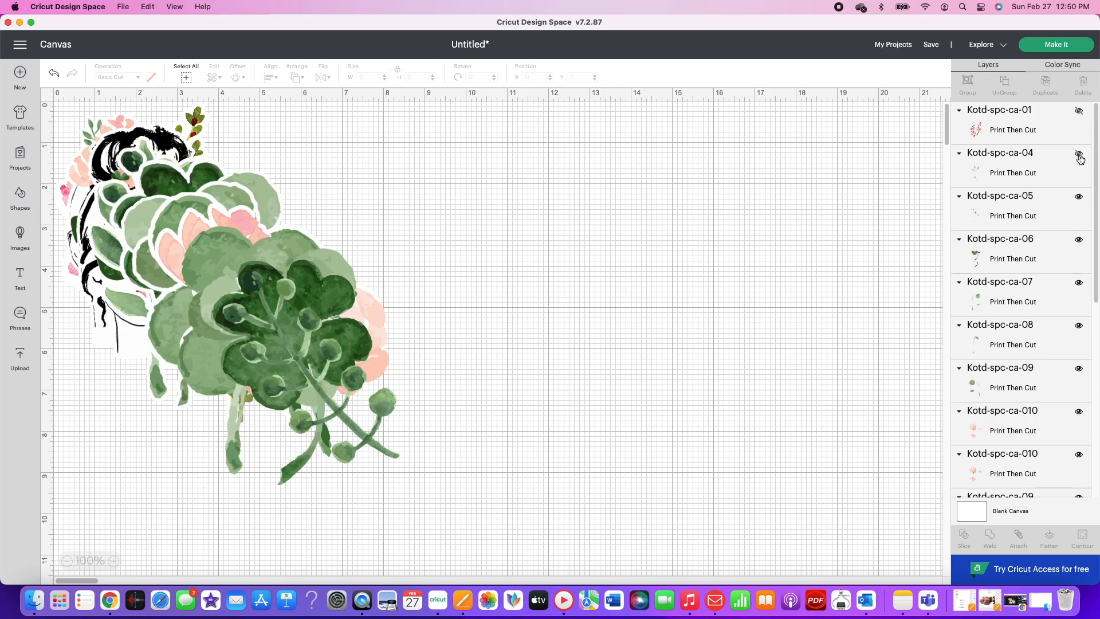
click(1080, 199)
click(1079, 240)
click(1079, 284)
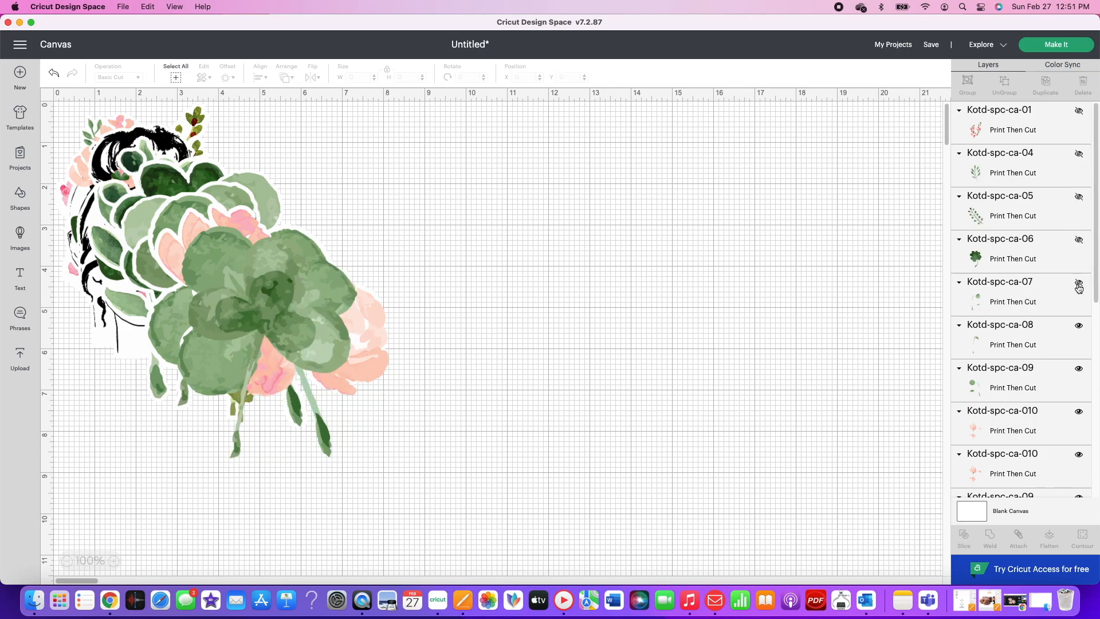
click(1079, 327)
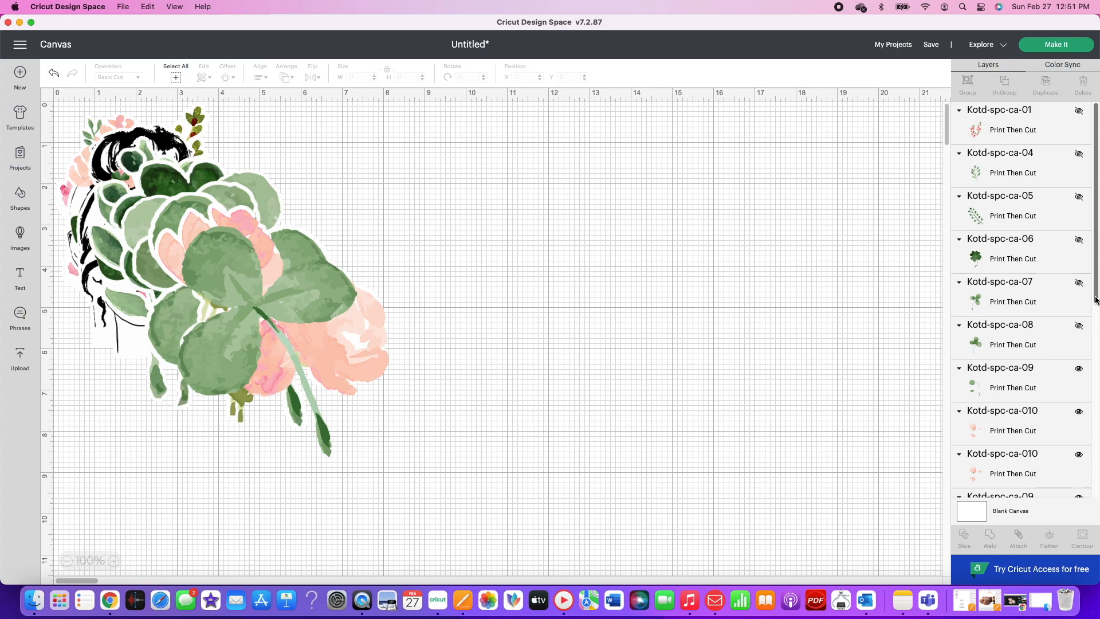
- Hide the lower set of layers, Kotd-spc-ca-01 through Kotd-spc-ca-09
scroll(1083, 372, down, 10)
click(1079, 464)
click(1080, 422)
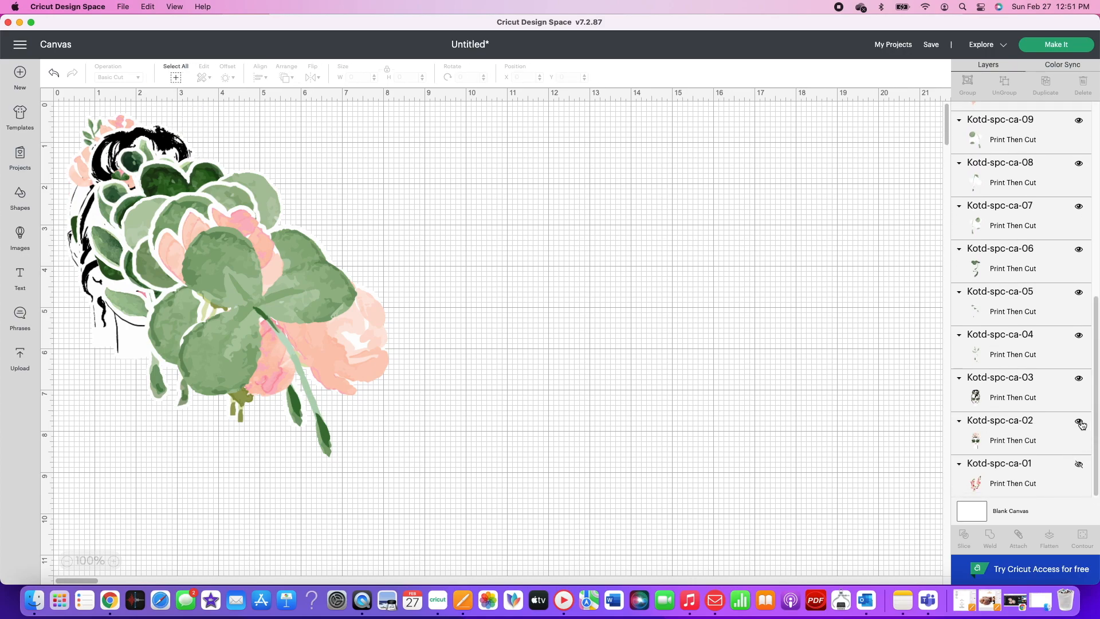
click(1078, 379)
click(1079, 336)
click(1078, 293)
click(1079, 251)
click(1078, 207)
click(1080, 165)
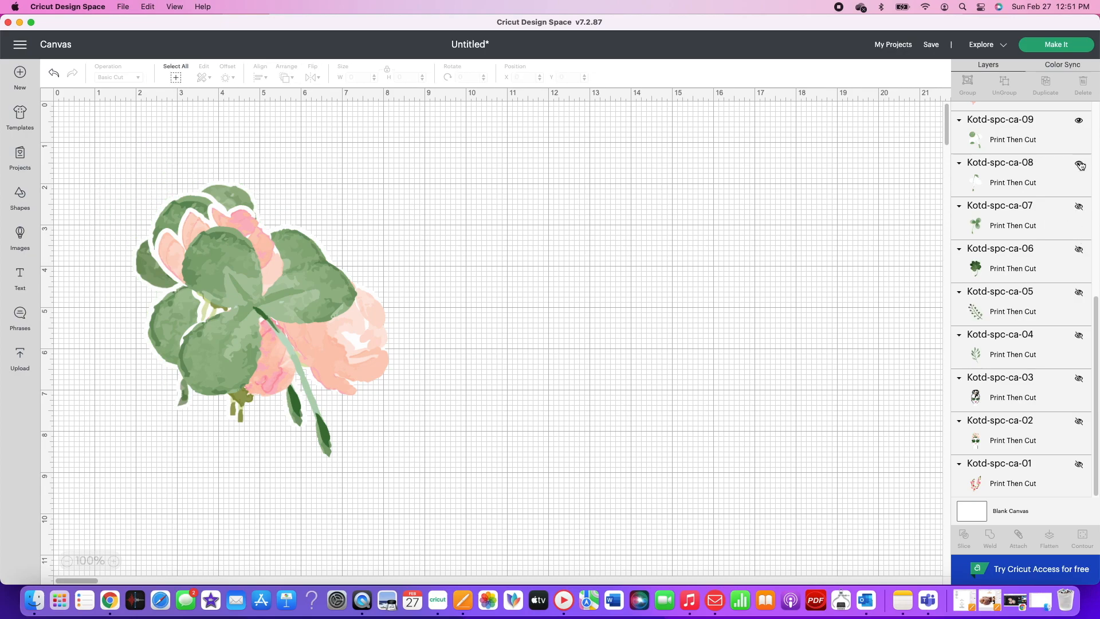
click(1078, 121)
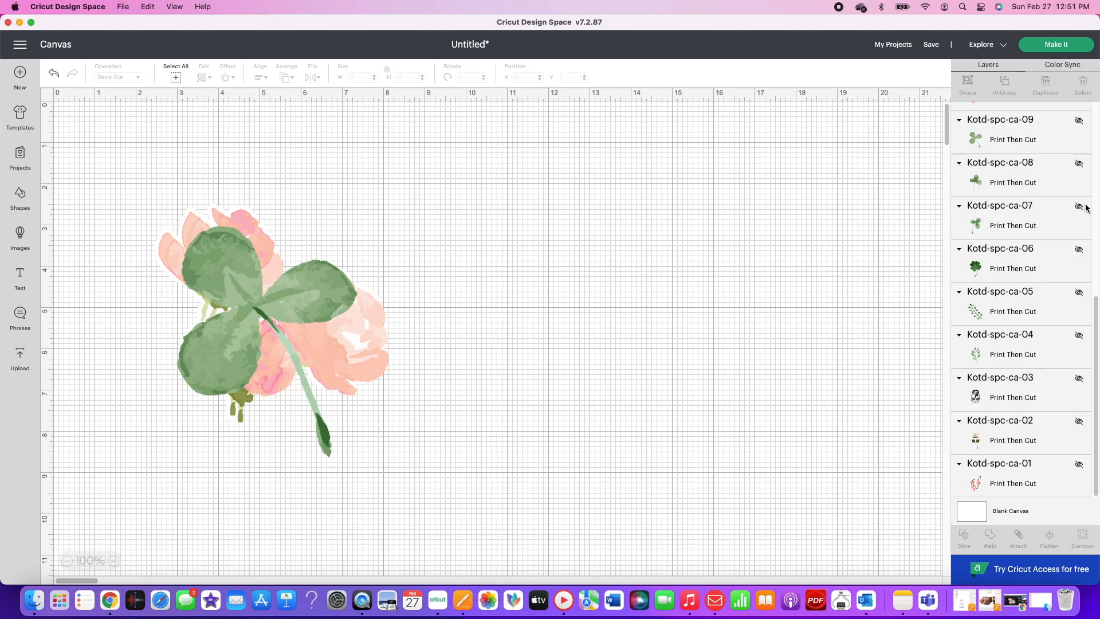
- Hide both Kotd-spc-ca-010 layers and the upper Kotd-spc-ca-09 layer
drag(1096, 298, 1096, 234)
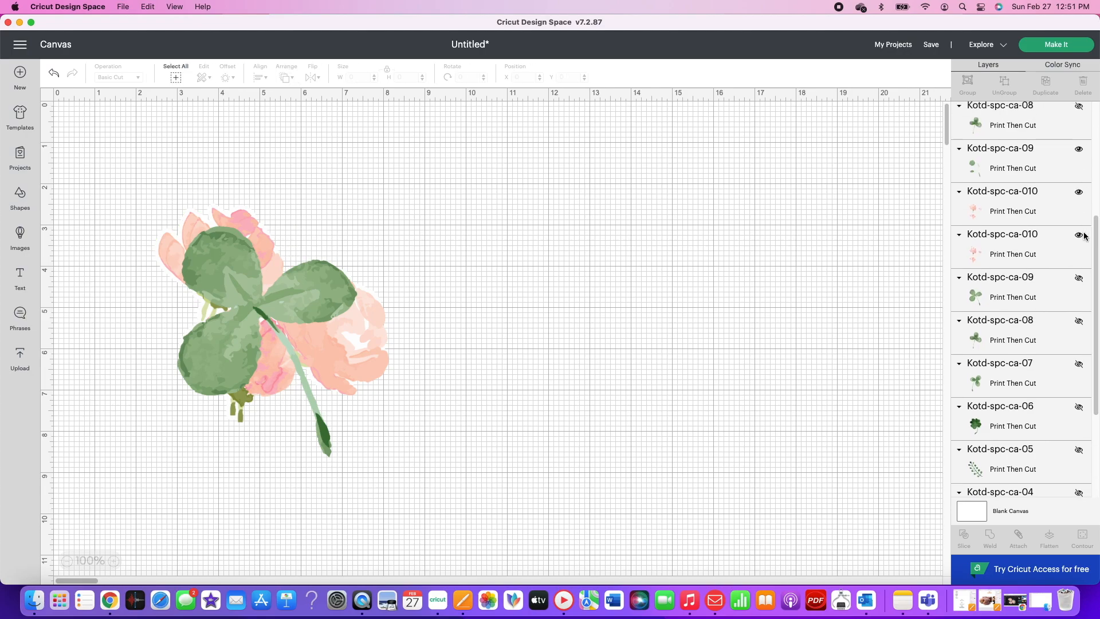
click(1079, 235)
click(1080, 193)
click(1079, 149)
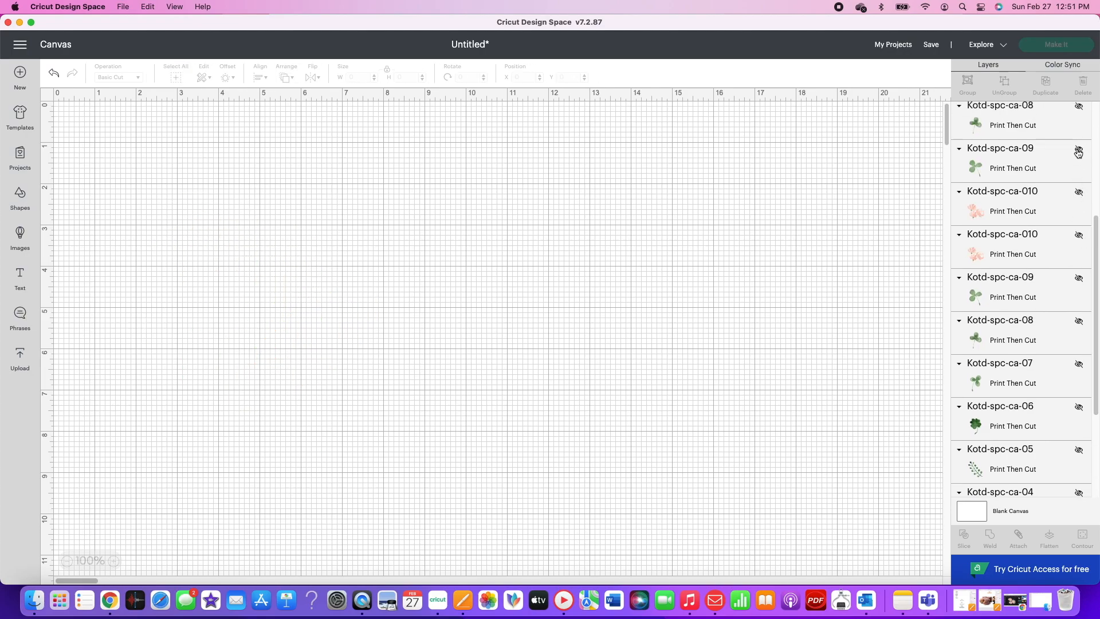
- Show the topmost Kotd-spc-ca-01 blossom branches, shrink them to about 1.53 by 2.22 inches and place them near the canvas's upper-left corner
scroll(1091, 229, up, 5)
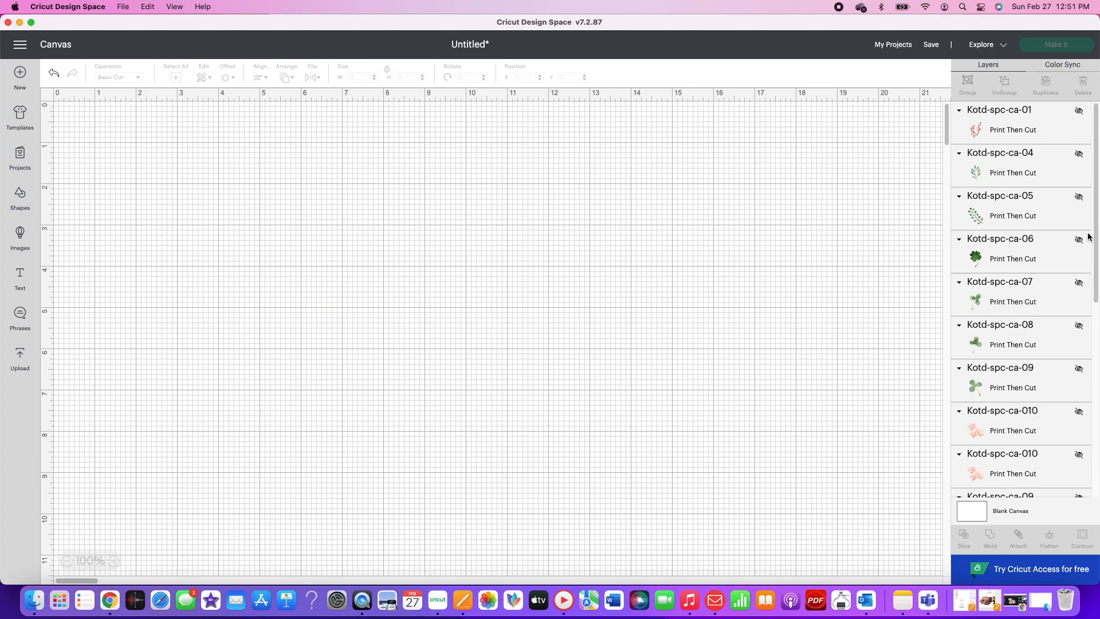
click(1079, 110)
drag(286, 404, 148, 211)
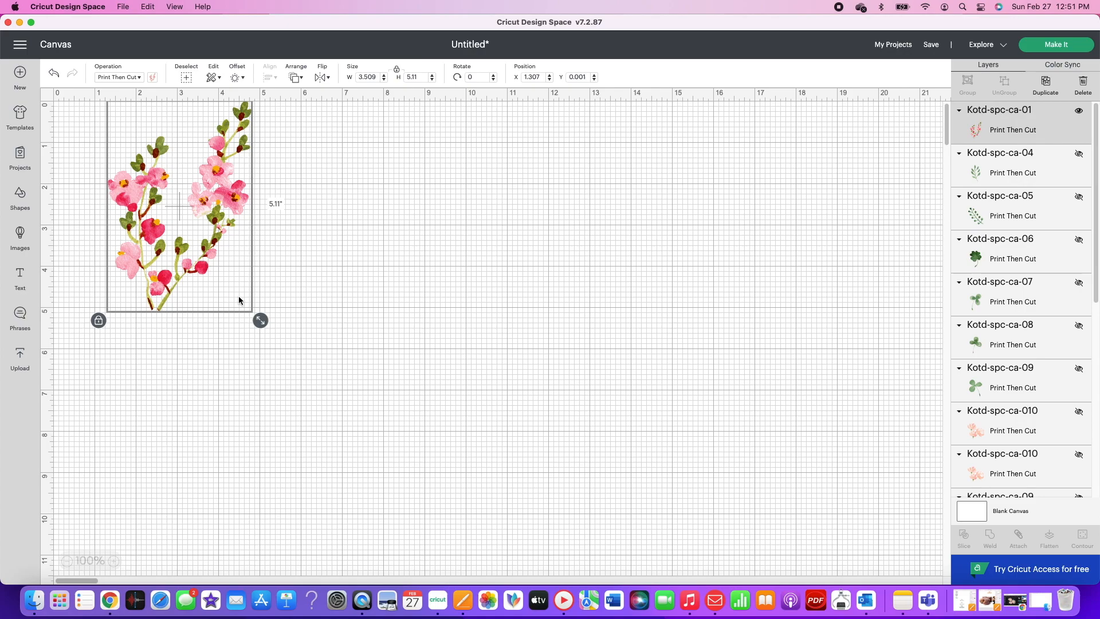
drag(257, 315, 156, 222)
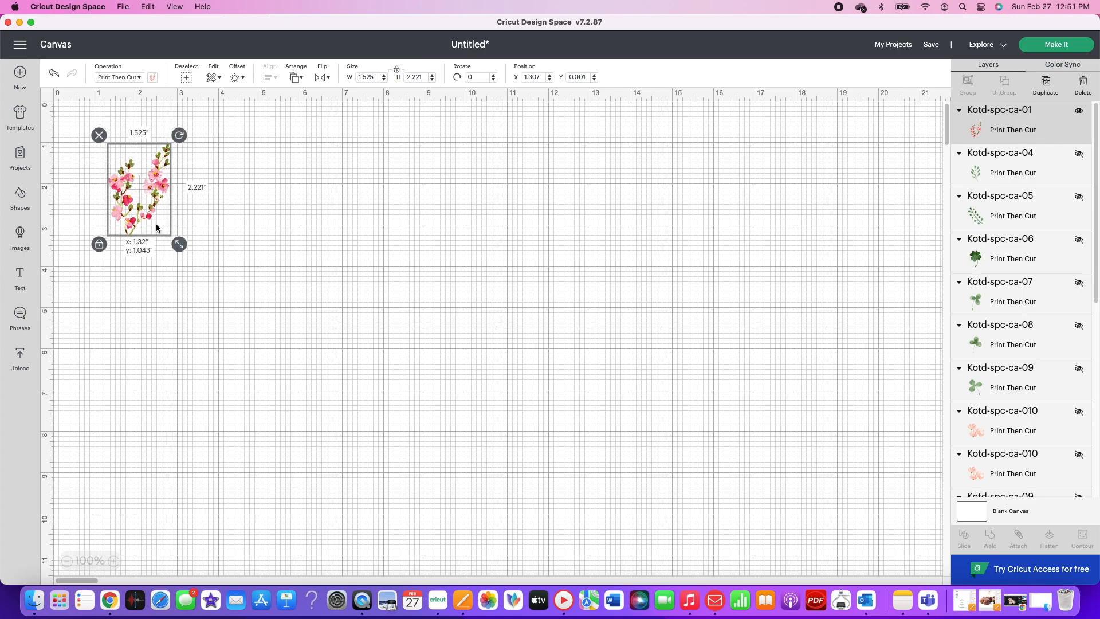
- Duplicate the blossom branches, place the copy beside the original at about X 3.14 and flip it horizontally
right_click(146, 203)
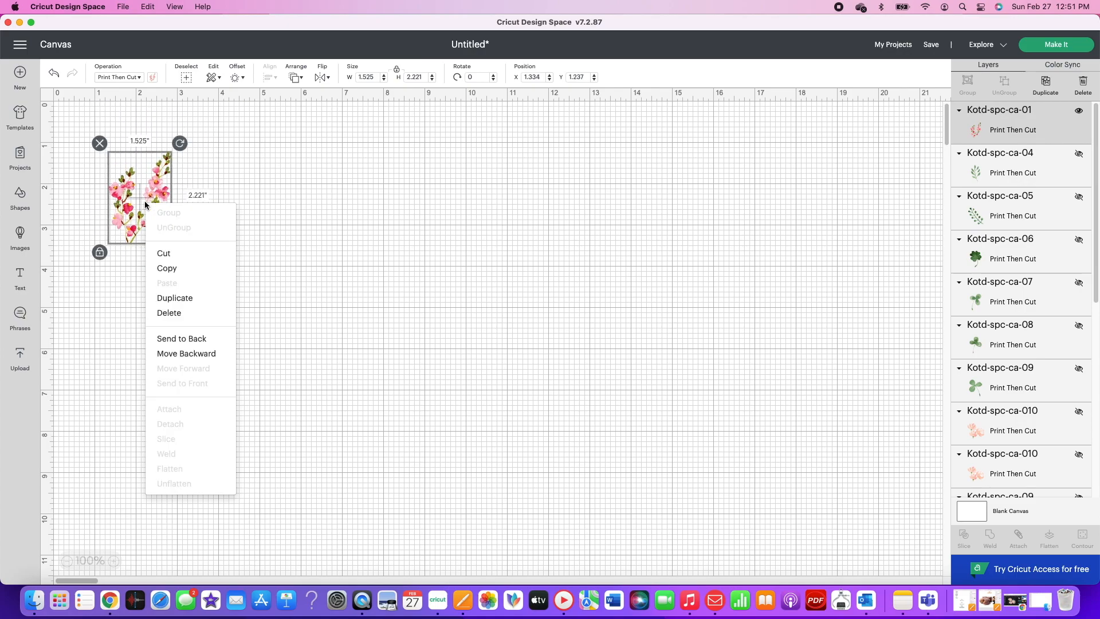
click(183, 302)
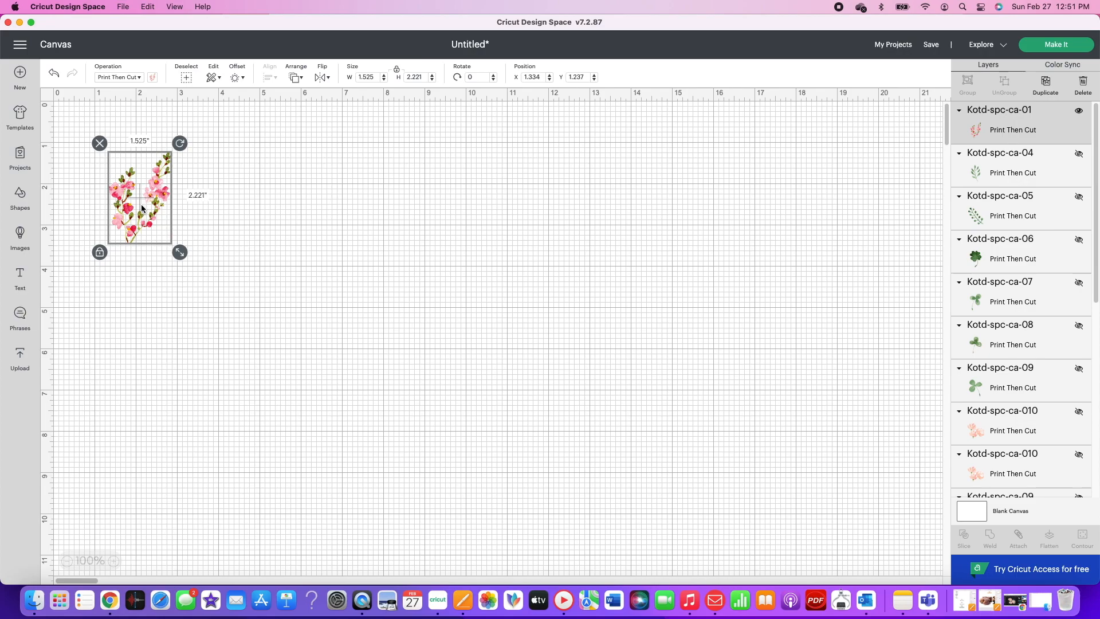
drag(141, 207, 209, 205)
click(323, 77)
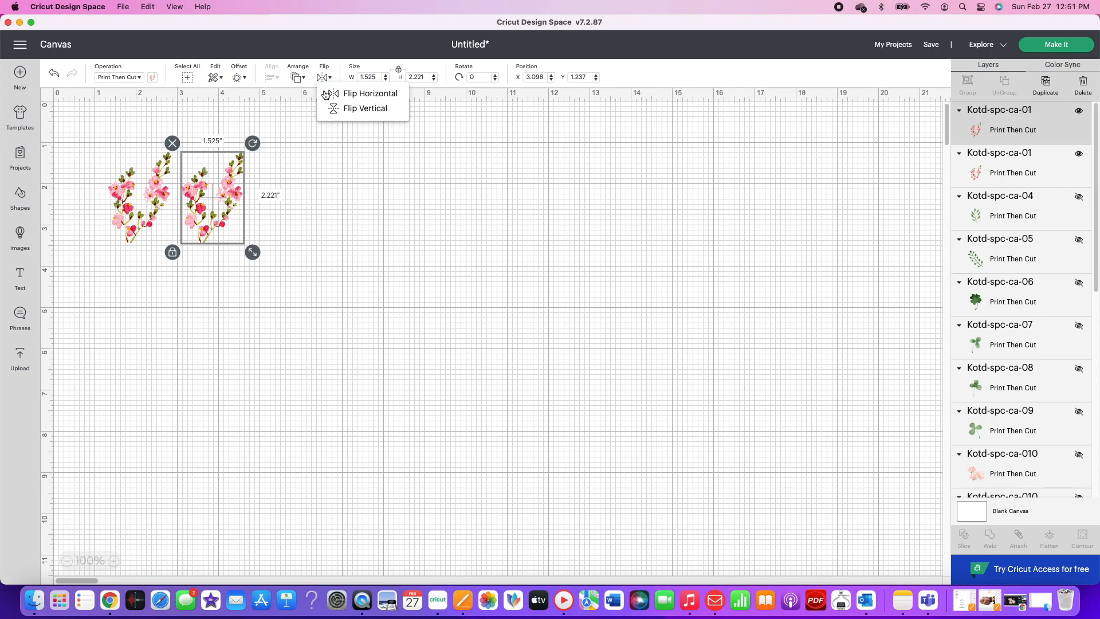
click(328, 95)
drag(228, 185, 229, 185)
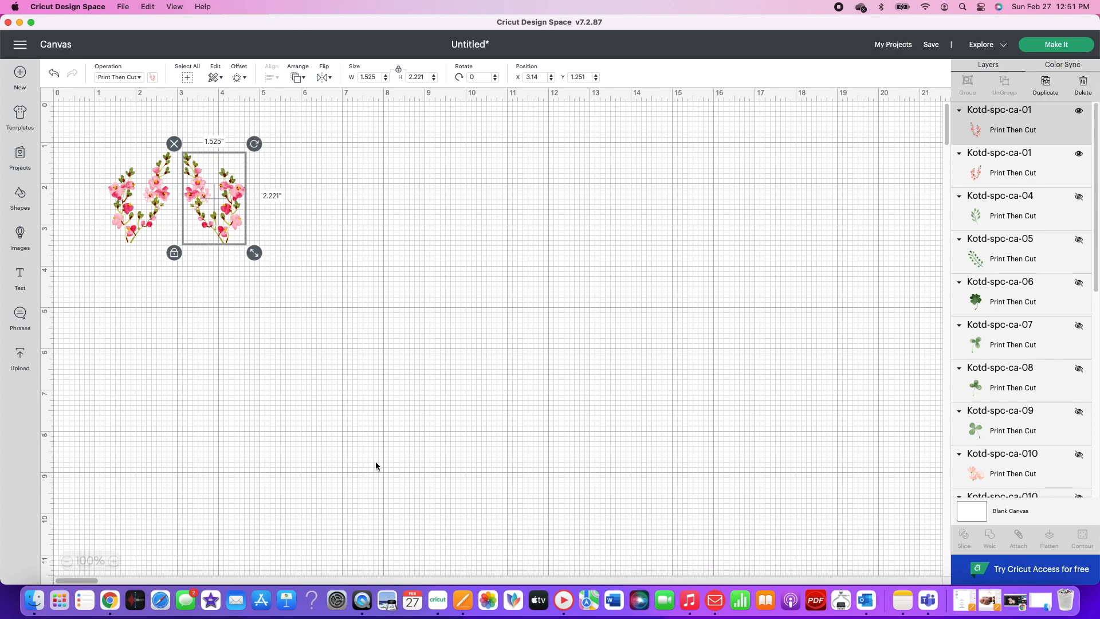
- Show the upper Kotd-spc-ca-04 leaf branch, shrink it to about 1.07 by 1.88 inches and place it beside the mirrored blossoms
click(1079, 196)
click(290, 387)
drag(368, 512, 308, 232)
- Duplicate the leaf branch, place the copy beside it at about X 6.95 and flip it horizontally
right_click(299, 200)
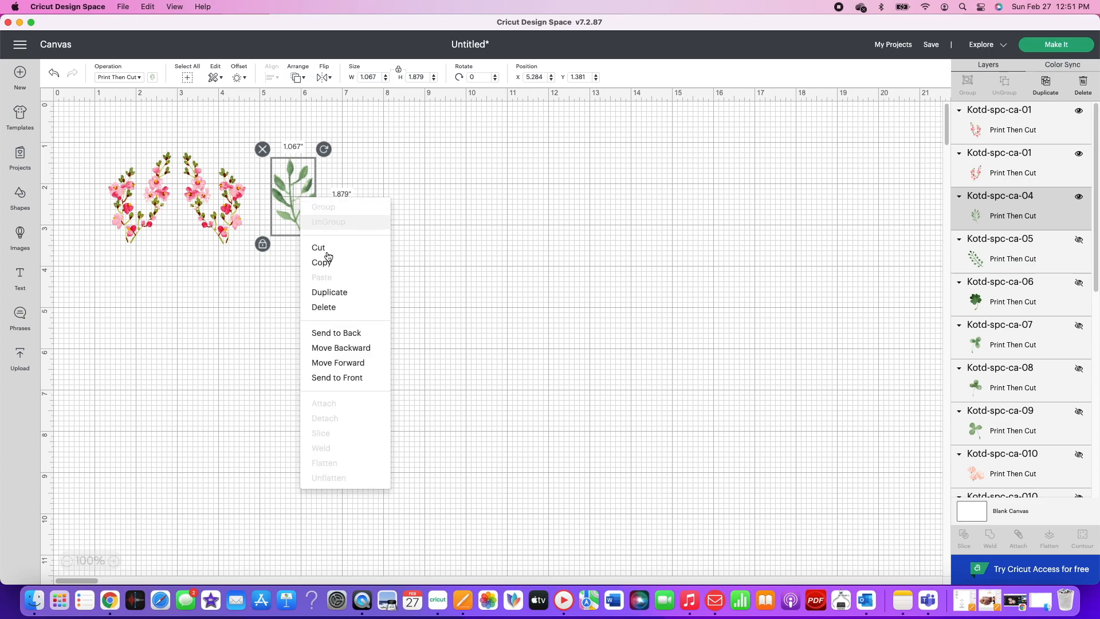
click(332, 295)
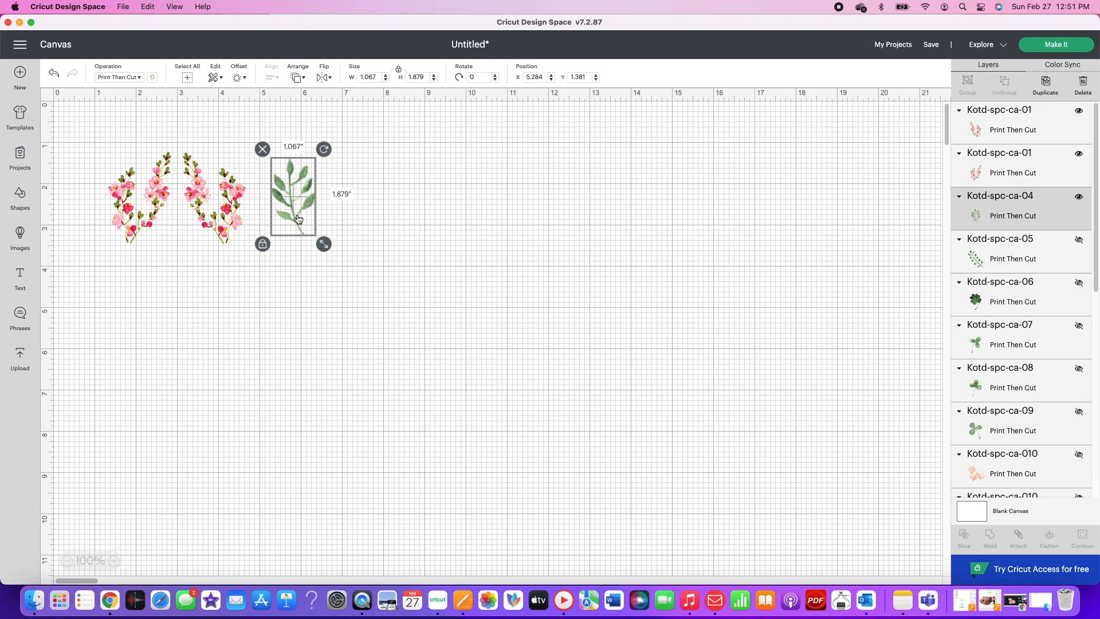
drag(290, 207, 358, 208)
click(329, 78)
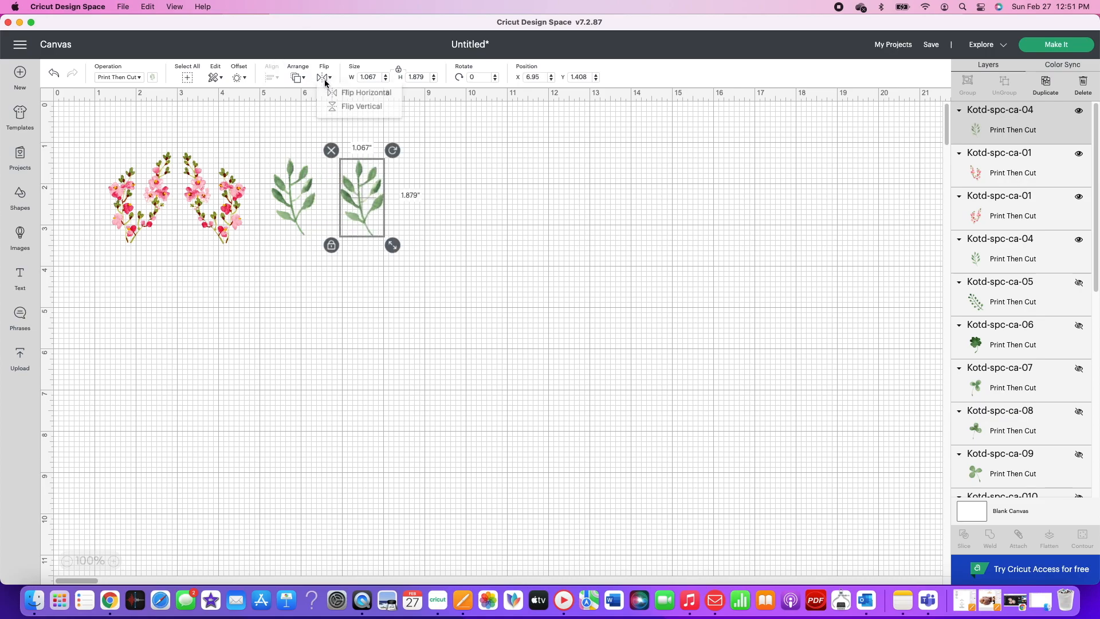
click(331, 99)
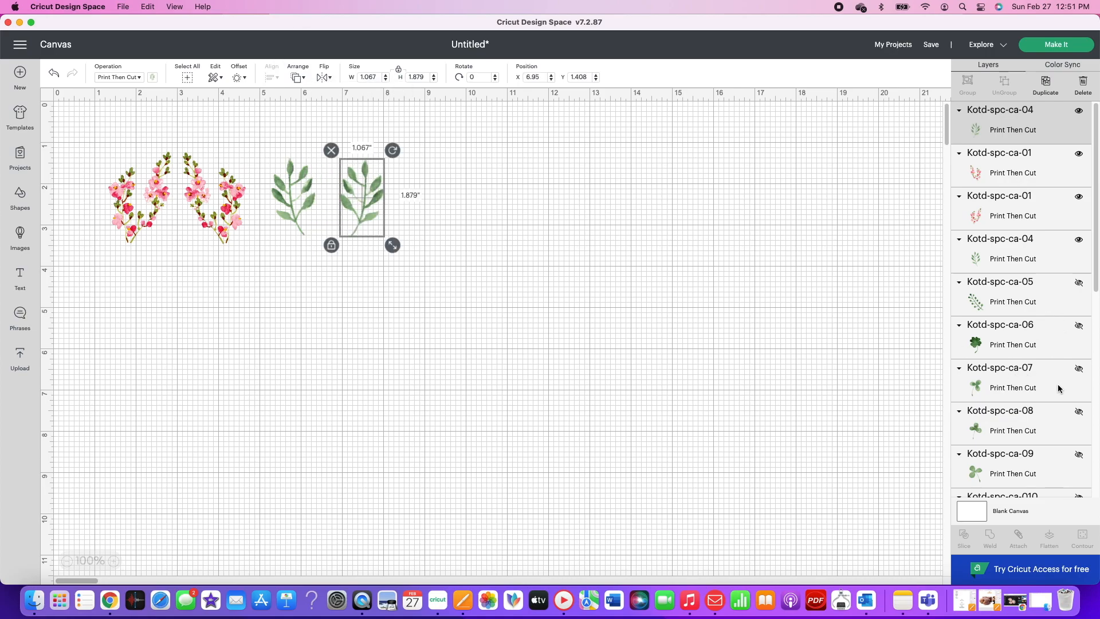
- Show Kotd-spc-ca-03, the woman with the hair bun, and place her beside the leaf branches at about 4.17 by 7.51 inches
scroll(1059, 381, down, 10)
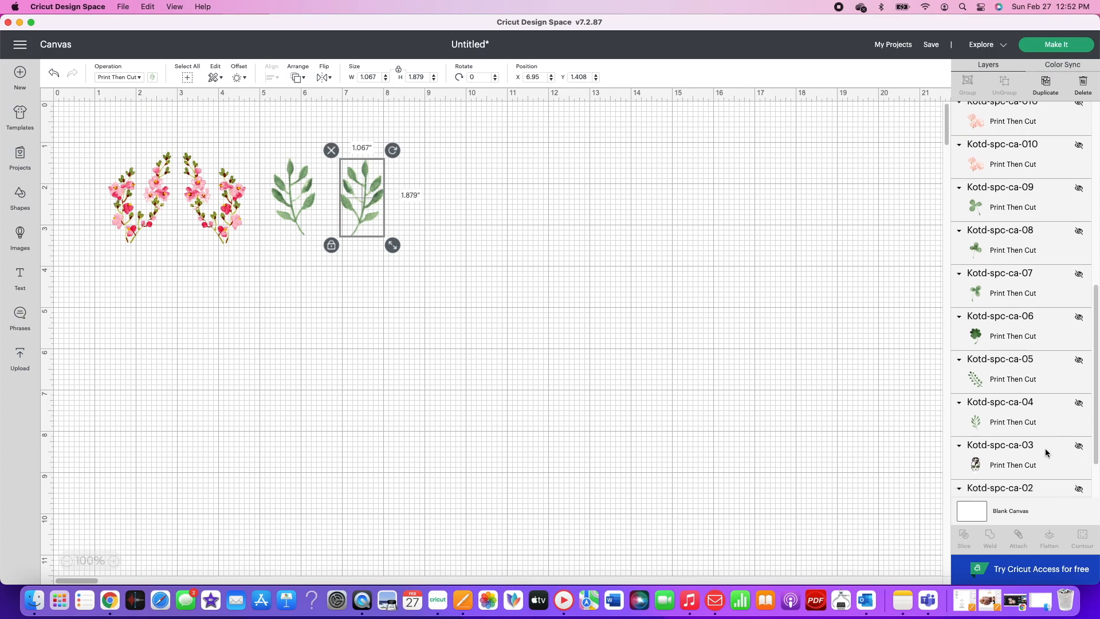
click(1079, 435)
drag(205, 295, 506, 331)
drag(555, 376, 534, 355)
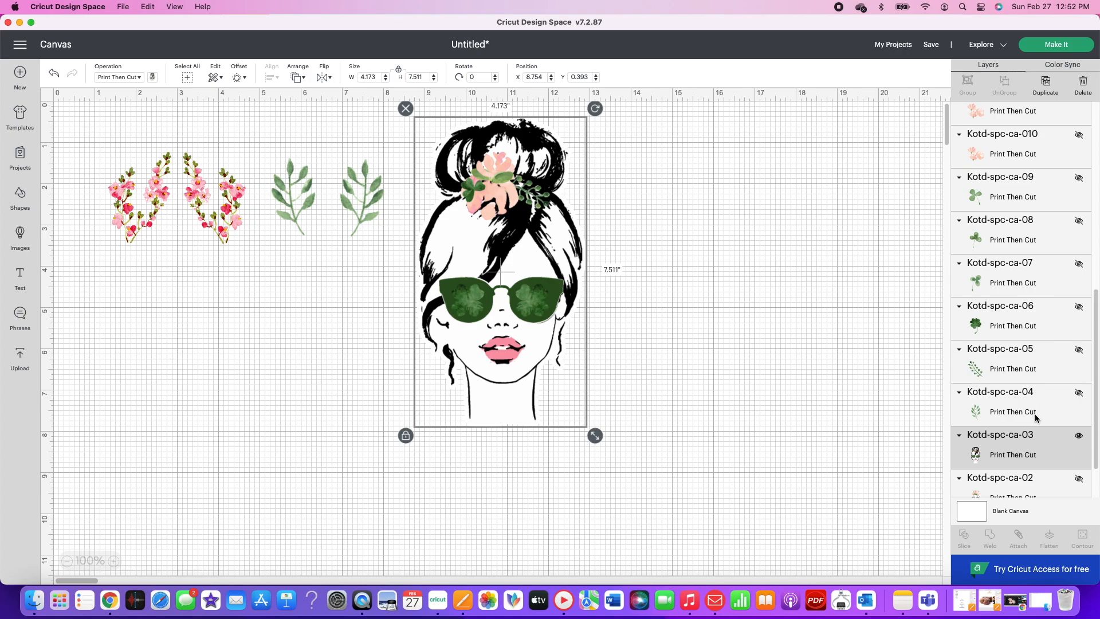
- Show Kotd-spc-ca-02, the flower-crowned woman, and try to move her away from the blossom branches
scroll(1031, 421, down, 3)
click(1082, 425)
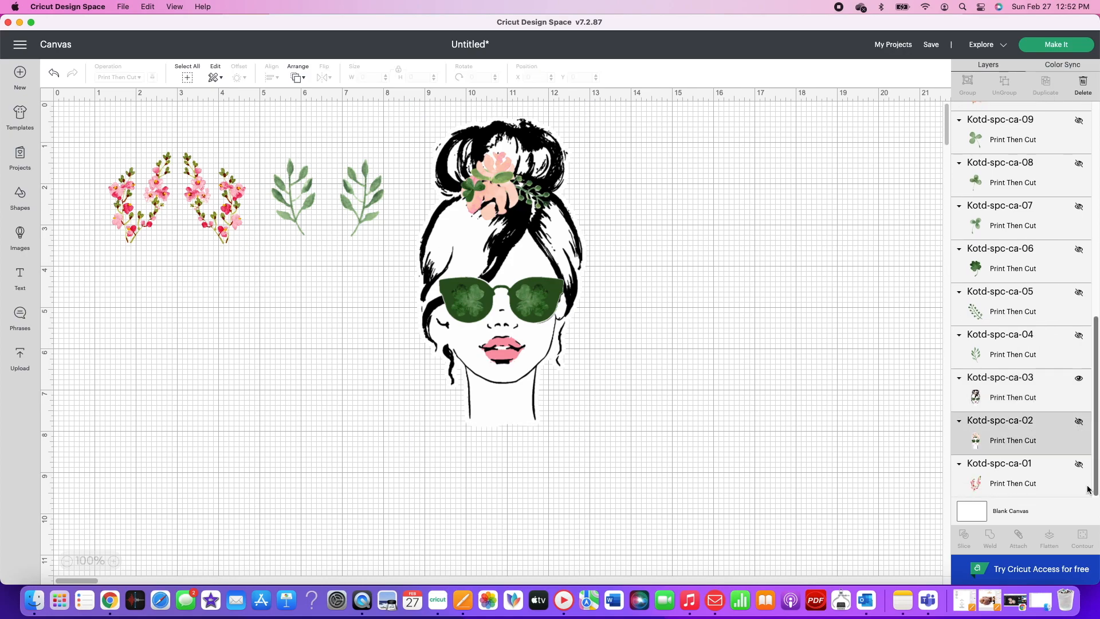
click(1081, 424)
click(1080, 423)
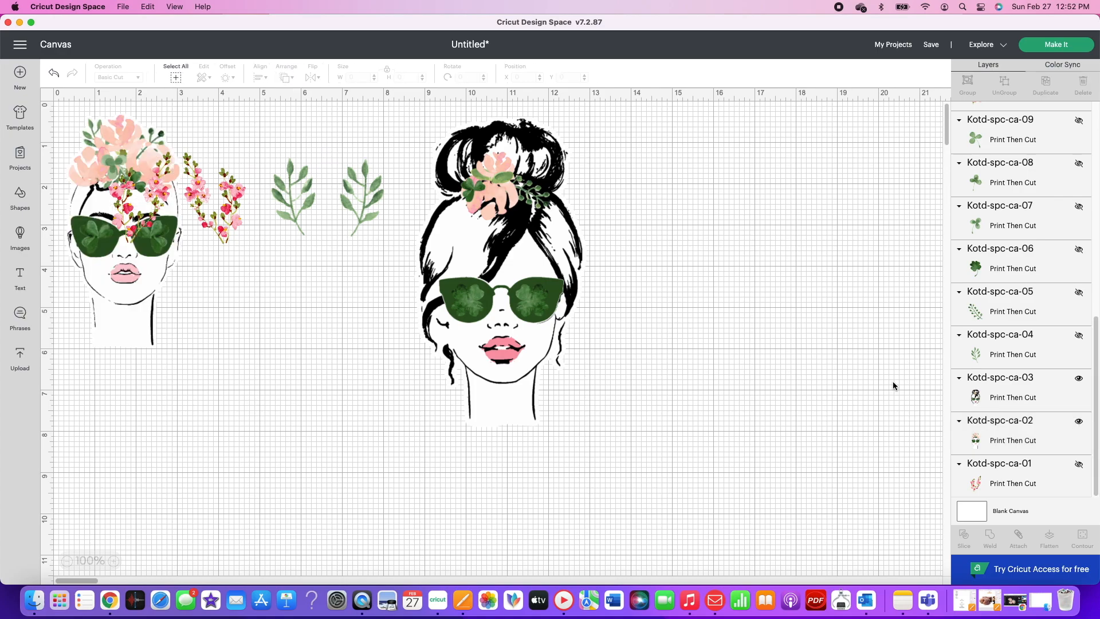
drag(120, 281, 559, 395)
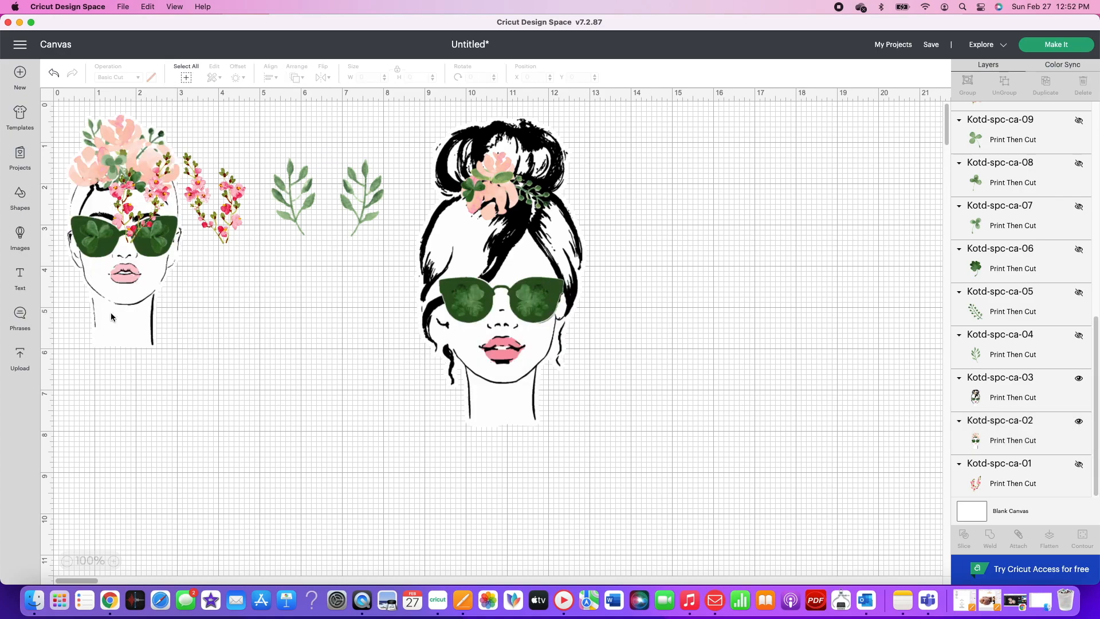
click(1013, 440)
click(280, 361)
- Move both blossom branch images and one leaf branch into a column on the far side of the bun-haired woman
click(134, 169)
drag(142, 209, 854, 191)
click(221, 224)
drag(221, 225, 844, 317)
drag(293, 197, 859, 404)
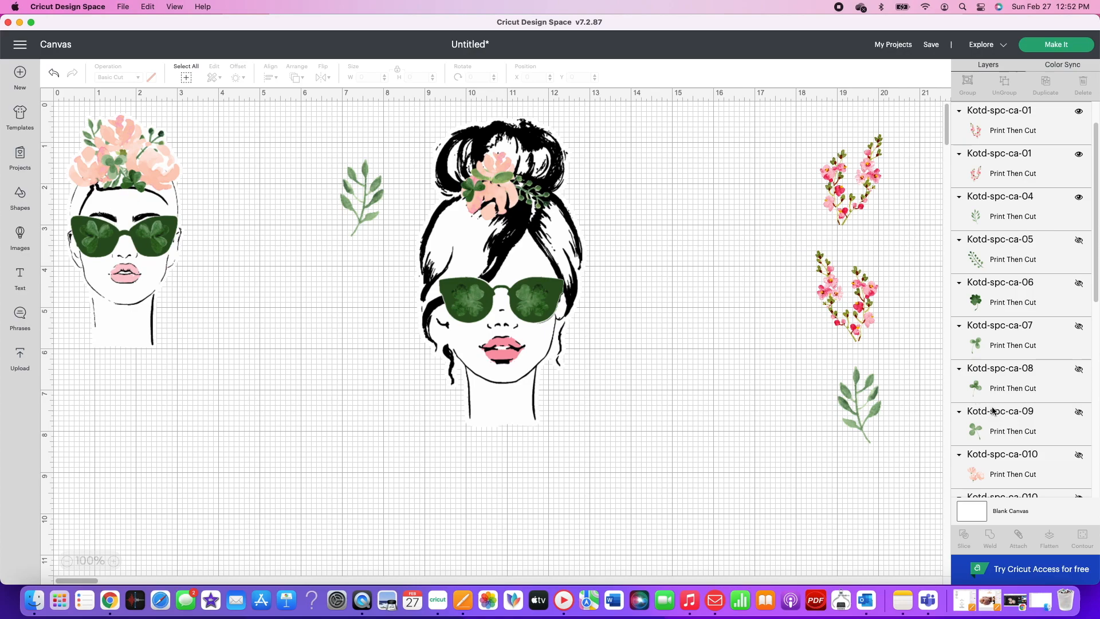
scroll(1038, 471, down, 10)
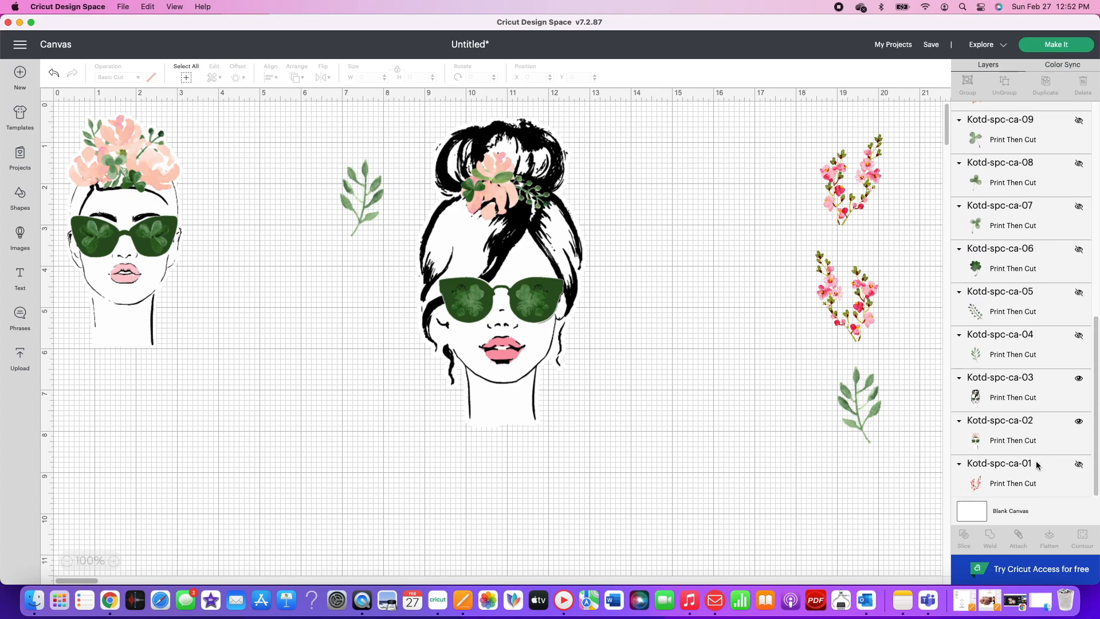
- Show the Kotd-spc-ca-010 peony cluster and the Kotd-spc-ca-09 clover on the canvas
click(1023, 400)
click(1022, 436)
drag(147, 286, 147, 311)
scroll(1002, 344, up, 5)
click(981, 241)
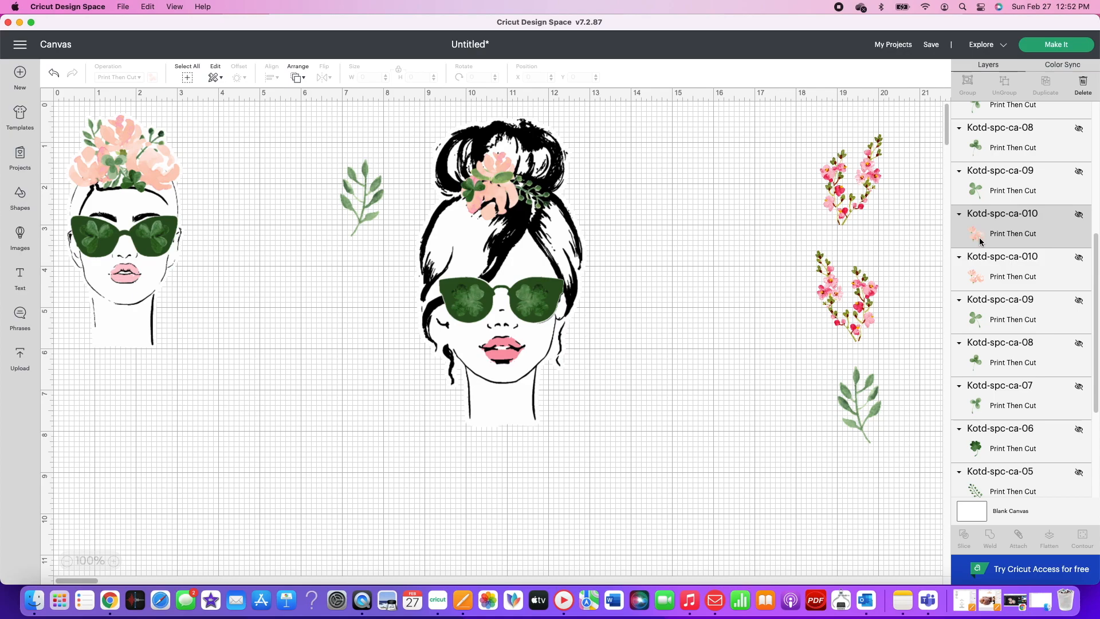
click(1078, 216)
click(1078, 172)
- Shrink the peony cluster to about 2.5 by 2.3 inches and place it beside the blossom branches at about X 14.4, Y 1.6
drag(238, 304, 665, 376)
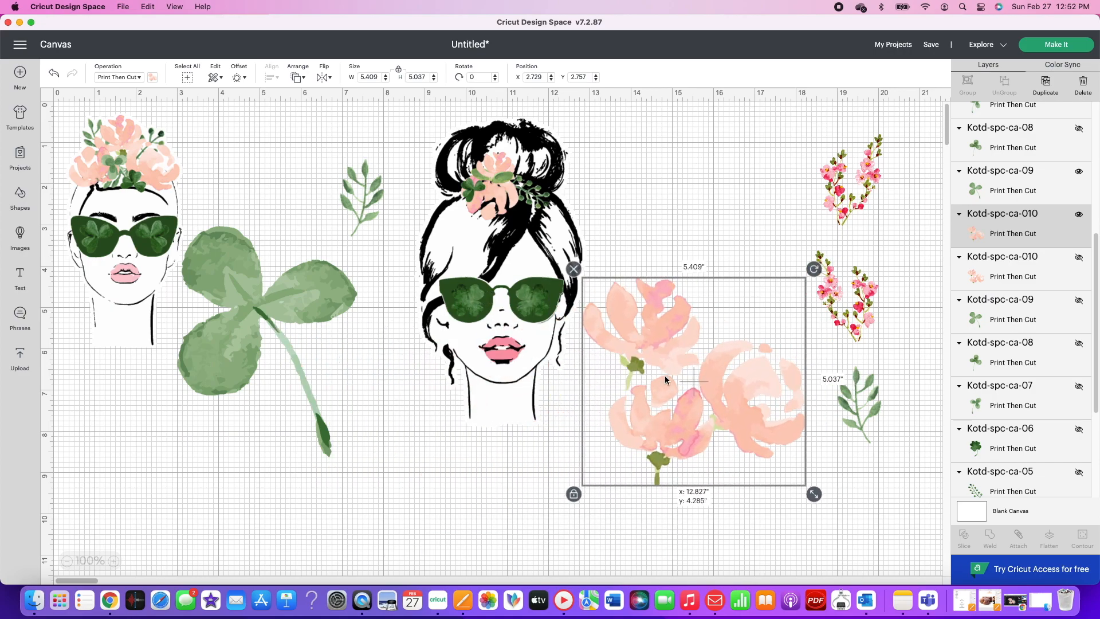
drag(813, 494, 687, 365)
click(389, 315)
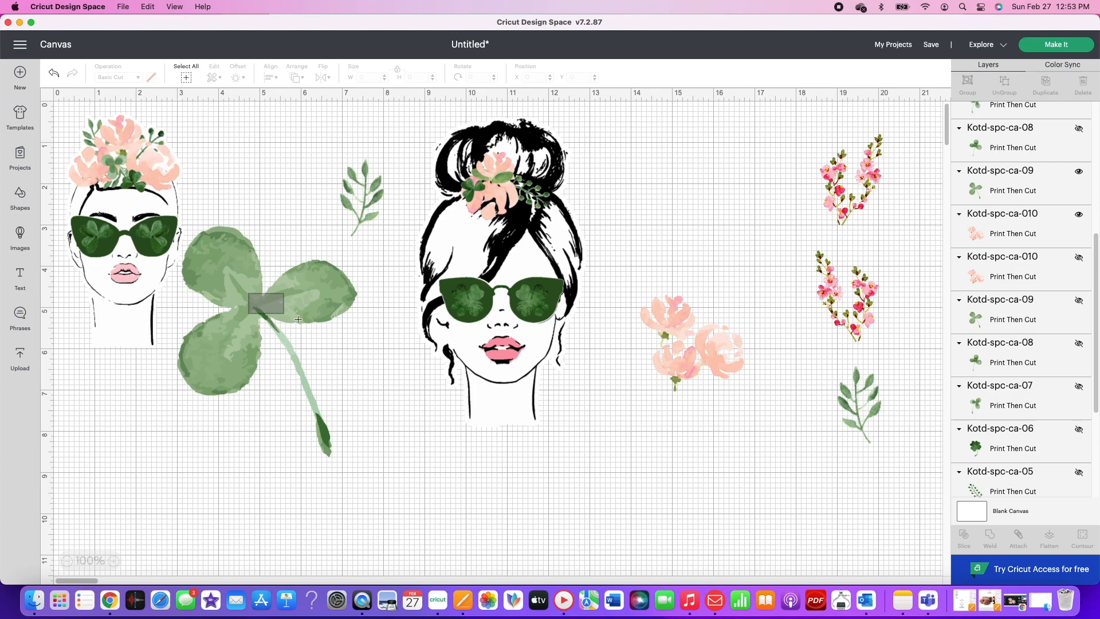
drag(685, 340, 694, 213)
click(611, 238)
- Move the bun-haired woman away from the clover to the space directly below the flower-crowned woman
drag(499, 294, 282, 297)
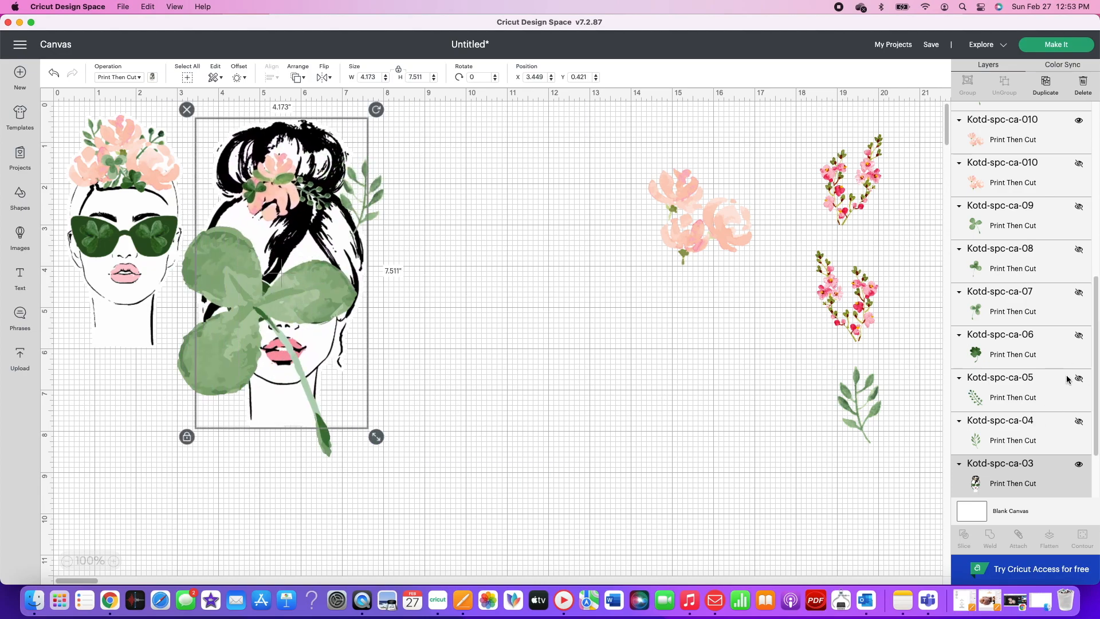
scroll(1077, 298, up, 3)
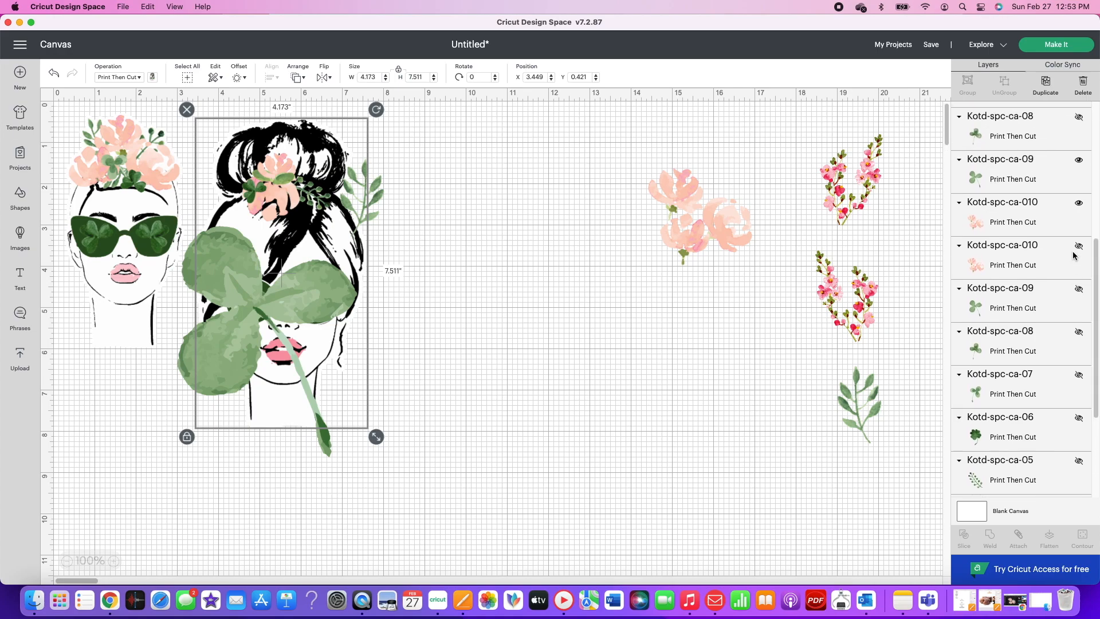
click(1065, 186)
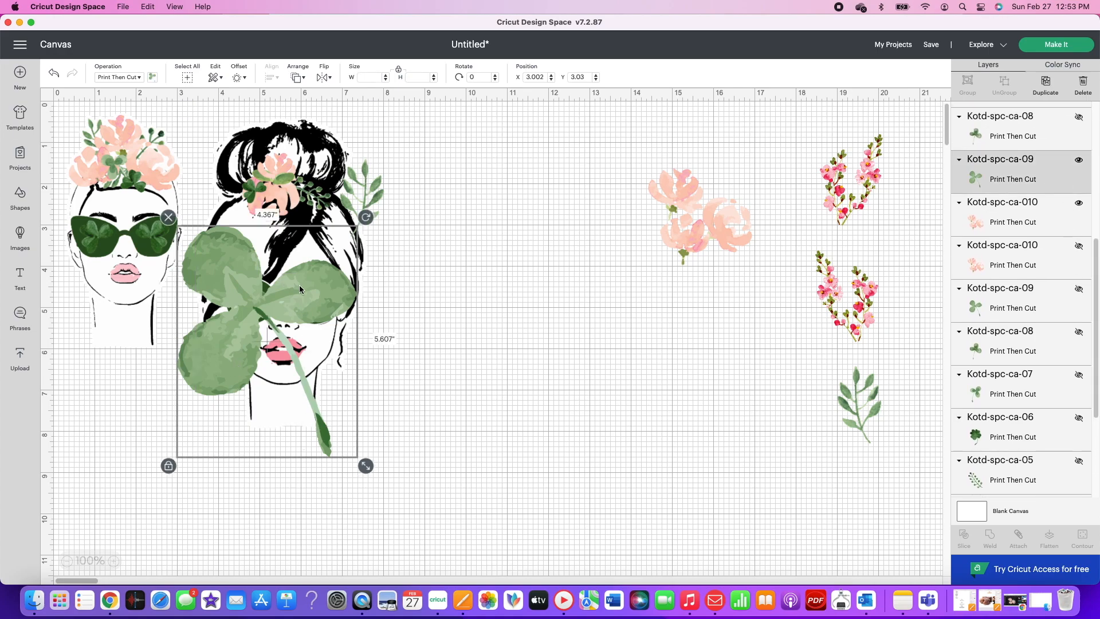
drag(193, 236, 51, 463)
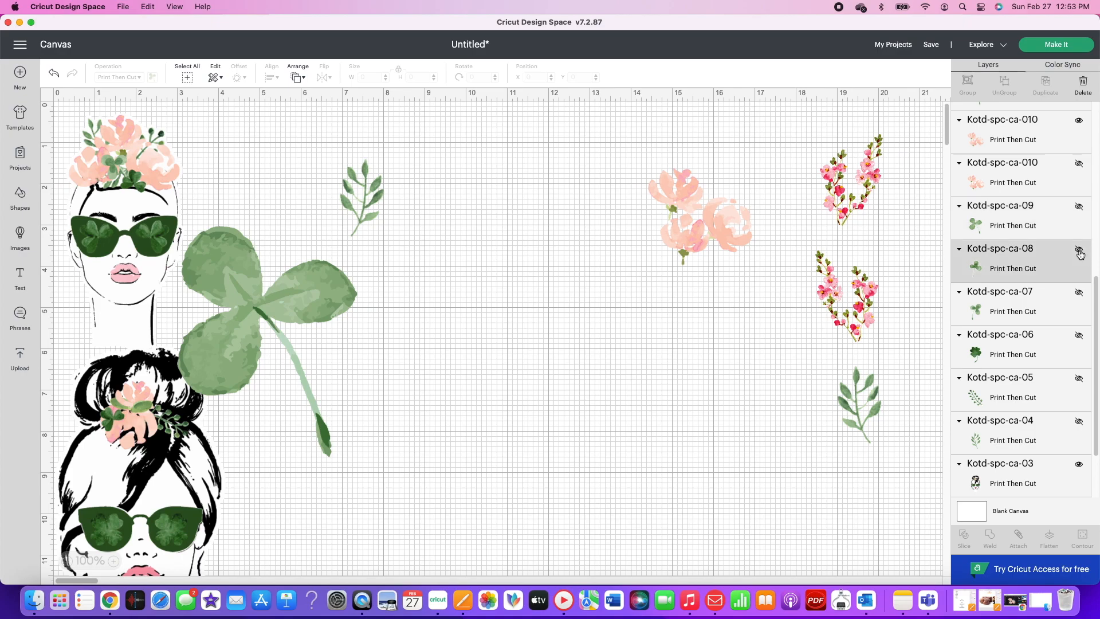
- Show Kotd-spc-ca-08 at about 1.5 inches wide, and set Kotd-spc-ca-09 apart from it at about 1.1 by 1.4 inches
click(1079, 250)
drag(233, 220, 551, 214)
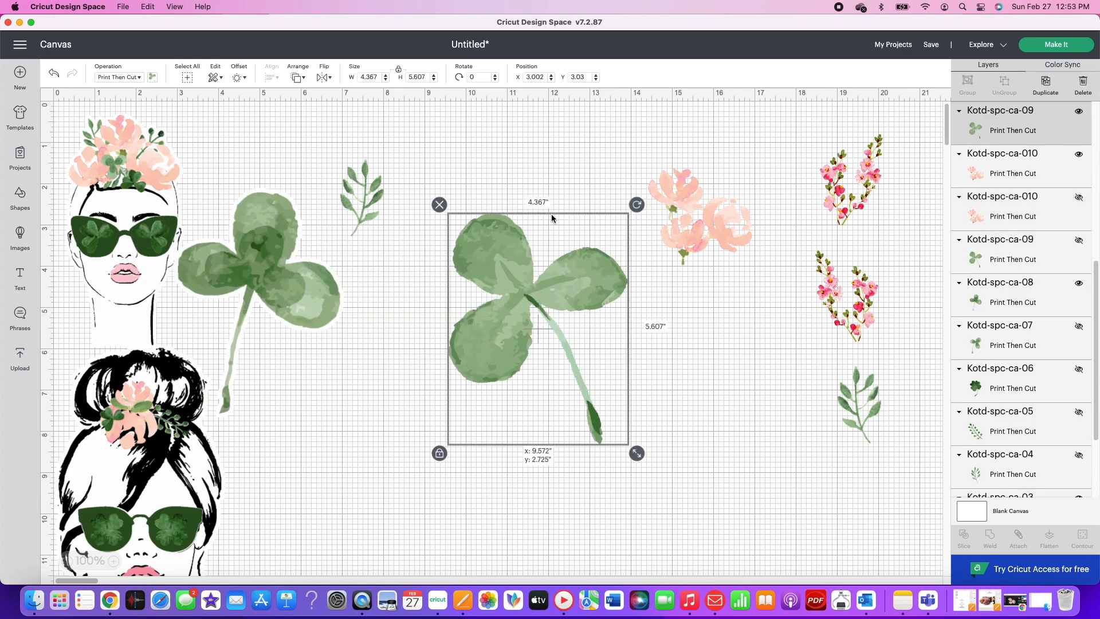
drag(636, 454, 500, 281)
- Duplicate the Kotd-spc-ca-09 clover and place one copy at the peonies' upper right, rotated to about 66 degrees
right_click(477, 244)
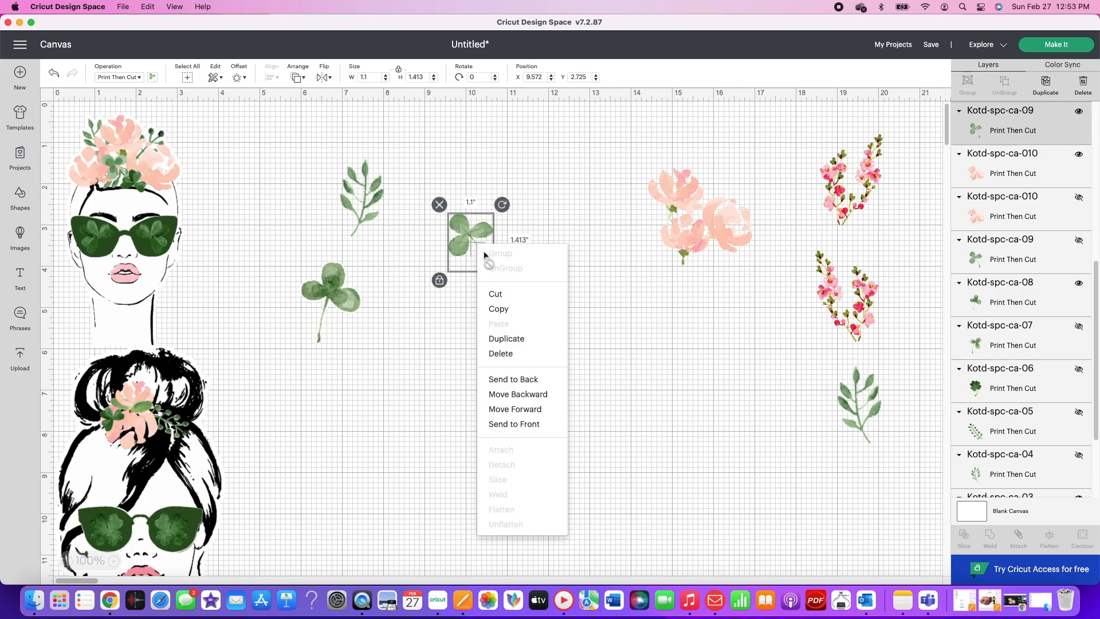
click(496, 339)
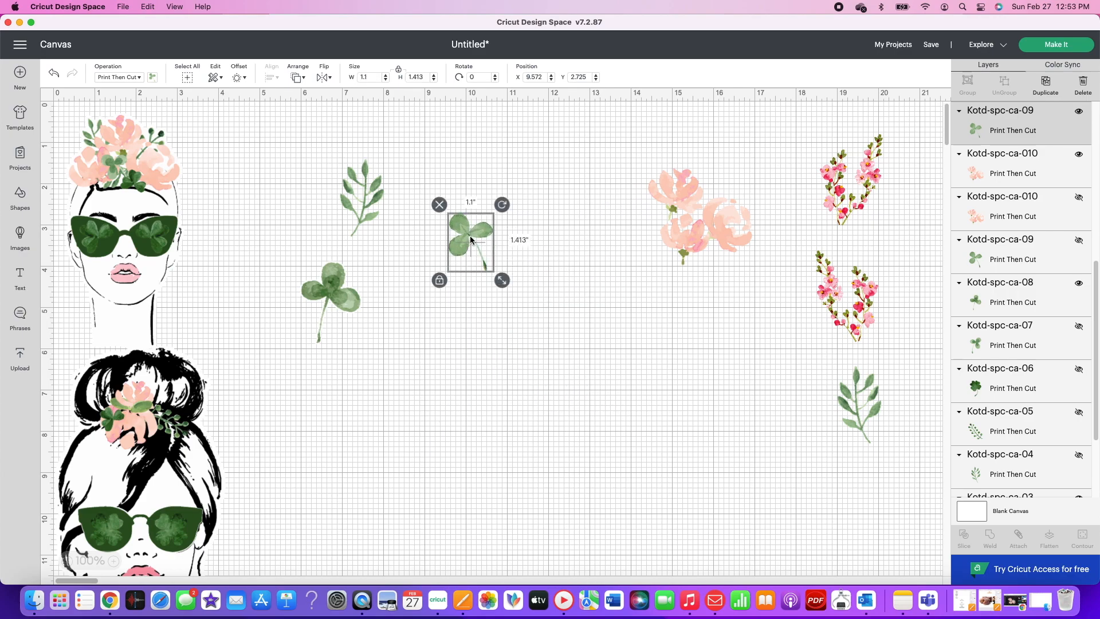
drag(471, 239, 708, 191)
click(665, 194)
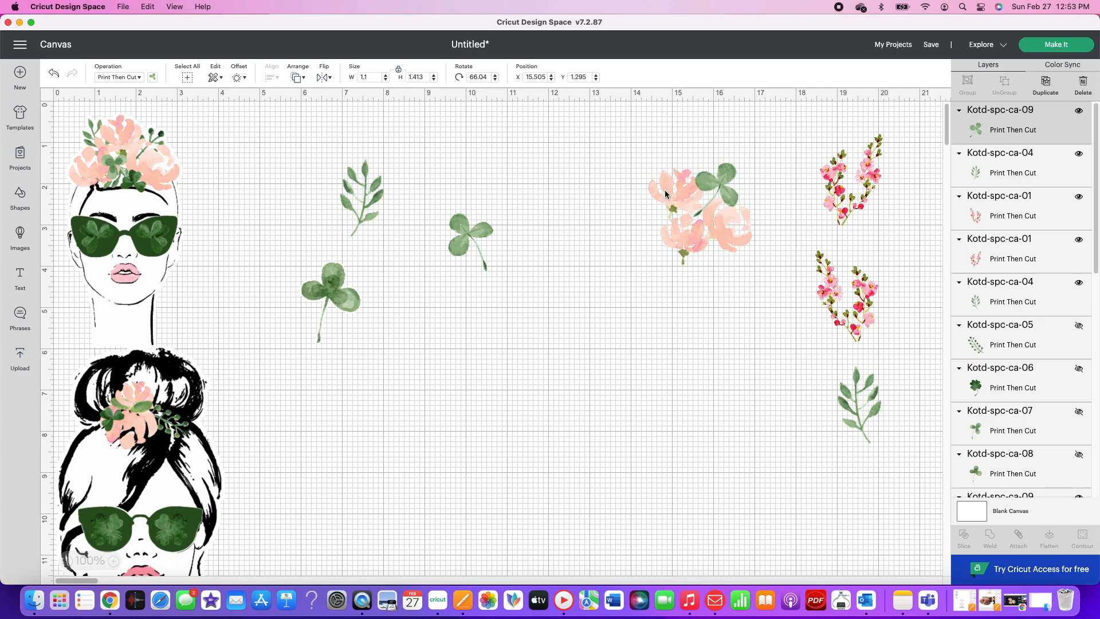
- Rotate the other Kotd-spc-ca-09 clover to about 277 degrees and place it at the peonies' lower left
click(466, 235)
drag(502, 205, 437, 203)
drag(477, 237, 663, 223)
- Rotate the Kotd-spc-ca-08 clover to about 126 degrees, place it at the peonies' lower right and send it to the back
click(331, 284)
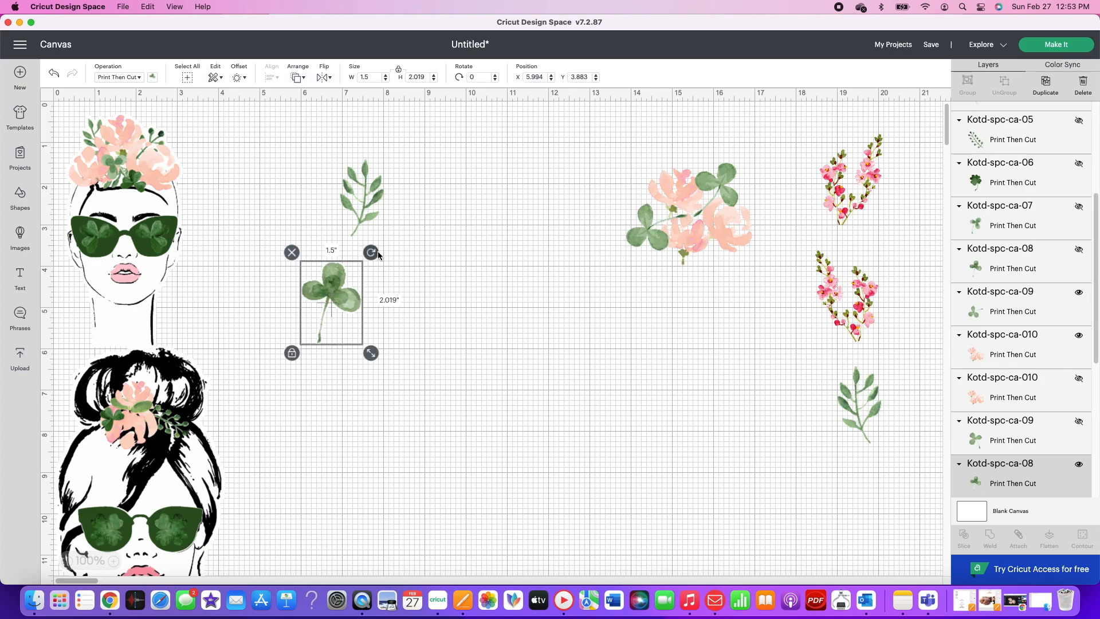
click(375, 255)
right_click(723, 284)
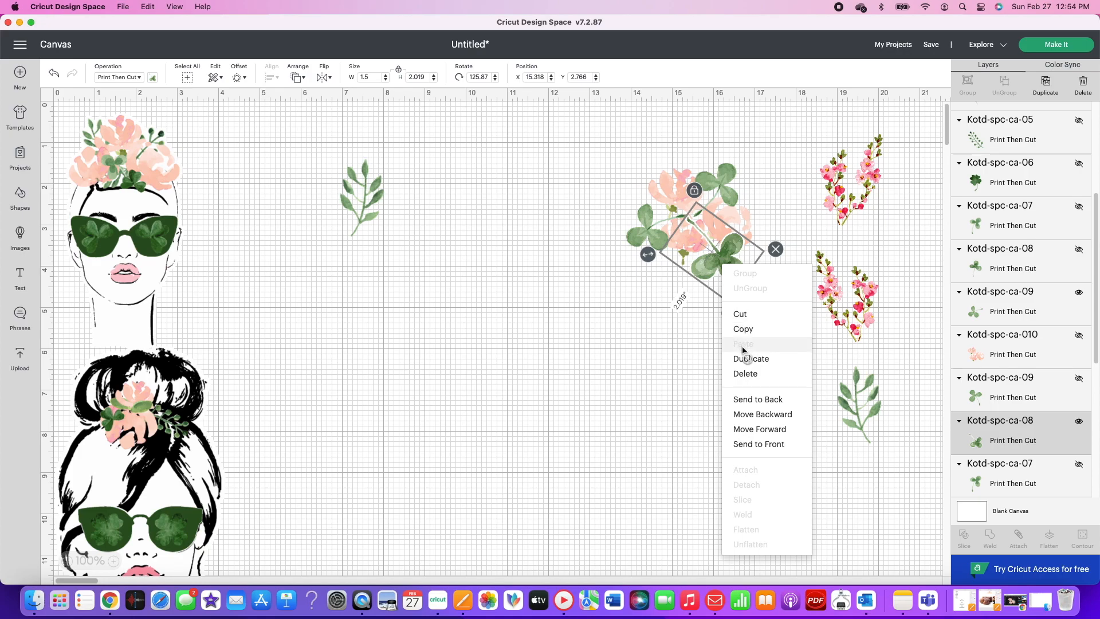
click(745, 398)
- Send both Kotd-spc-ca-09 clovers to the back so they sit behind the peonies
right_click(644, 235)
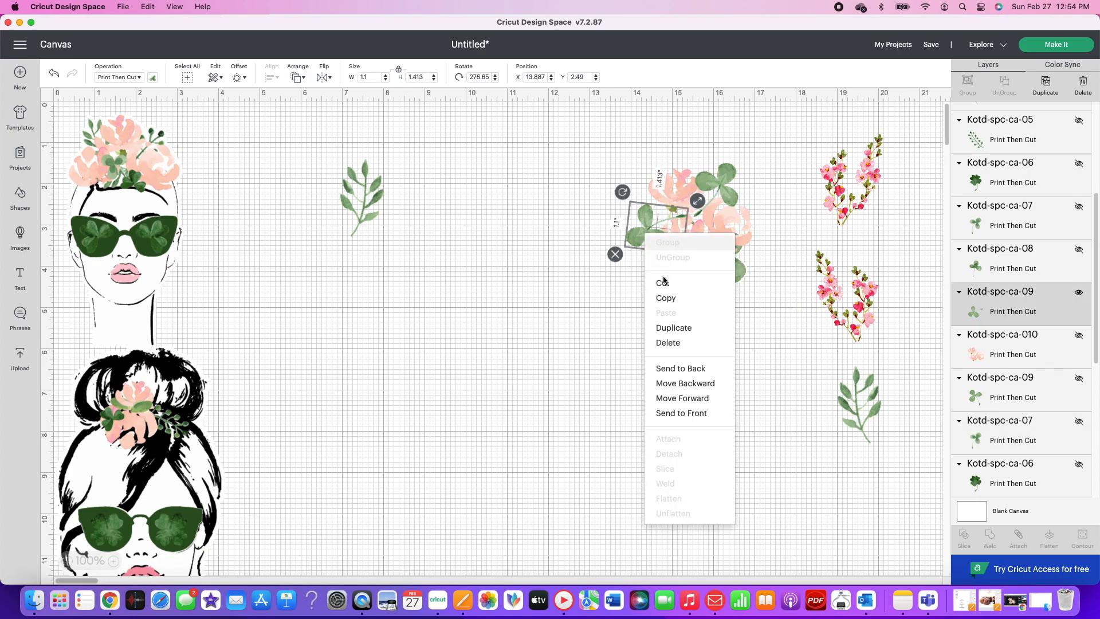
click(665, 368)
click(728, 183)
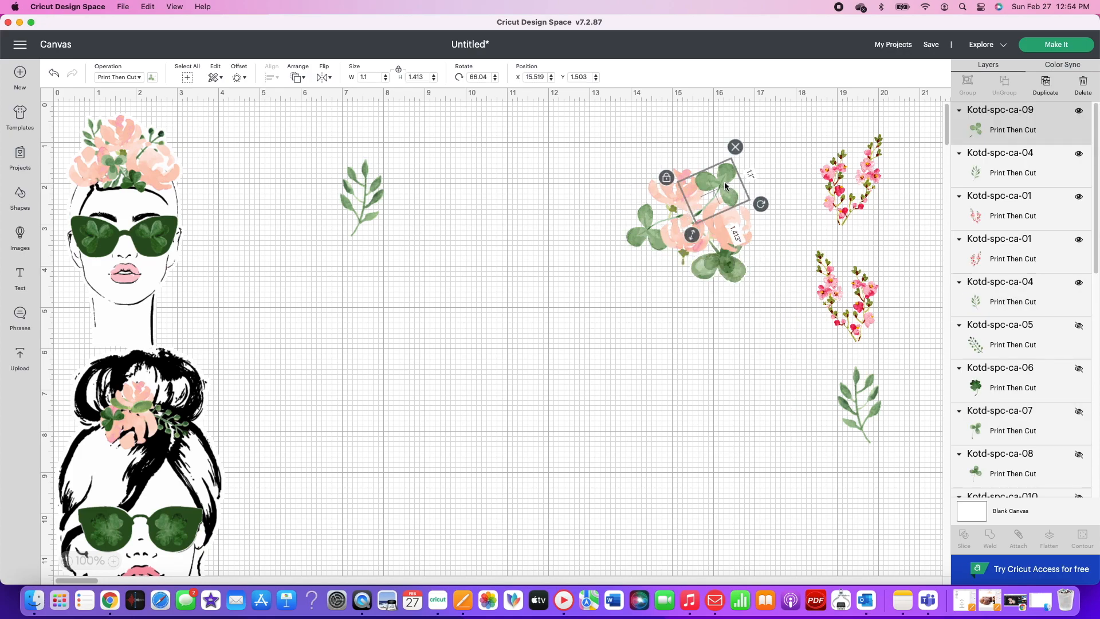
right_click(724, 181)
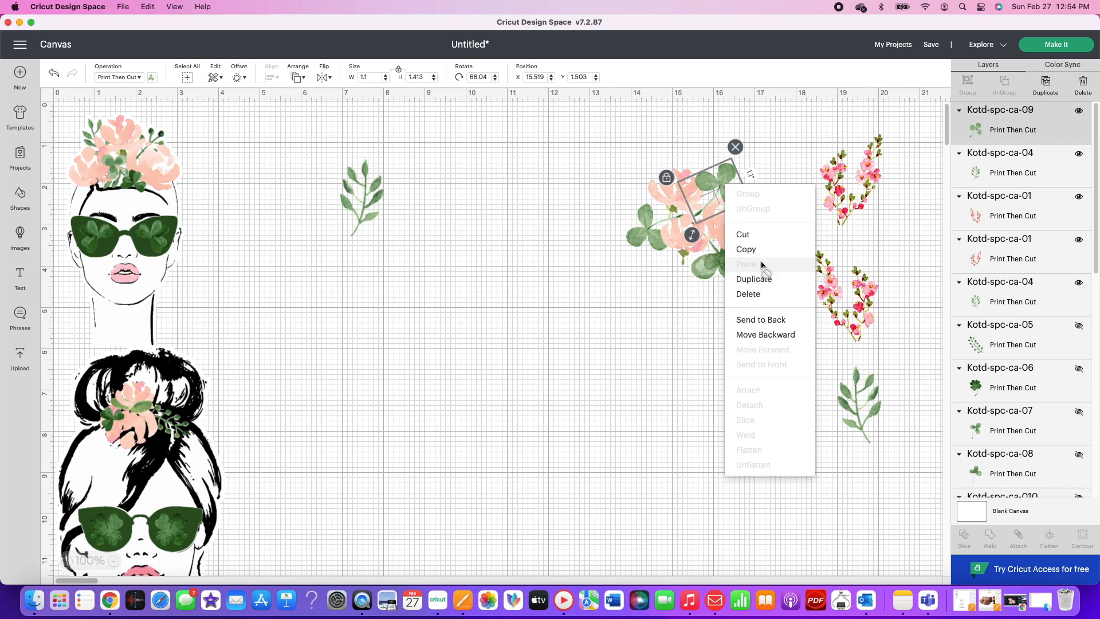
click(761, 320)
- Move the Kotd-spc-ca-010 peony cluster one level forward in the stacking order
click(675, 232)
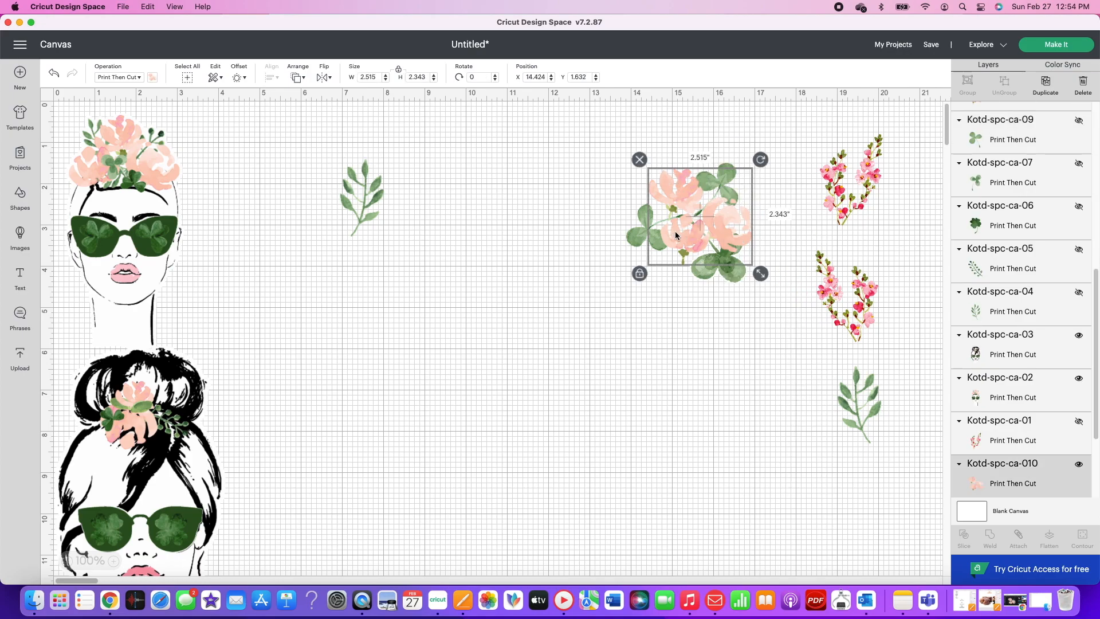
right_click(676, 232)
click(716, 399)
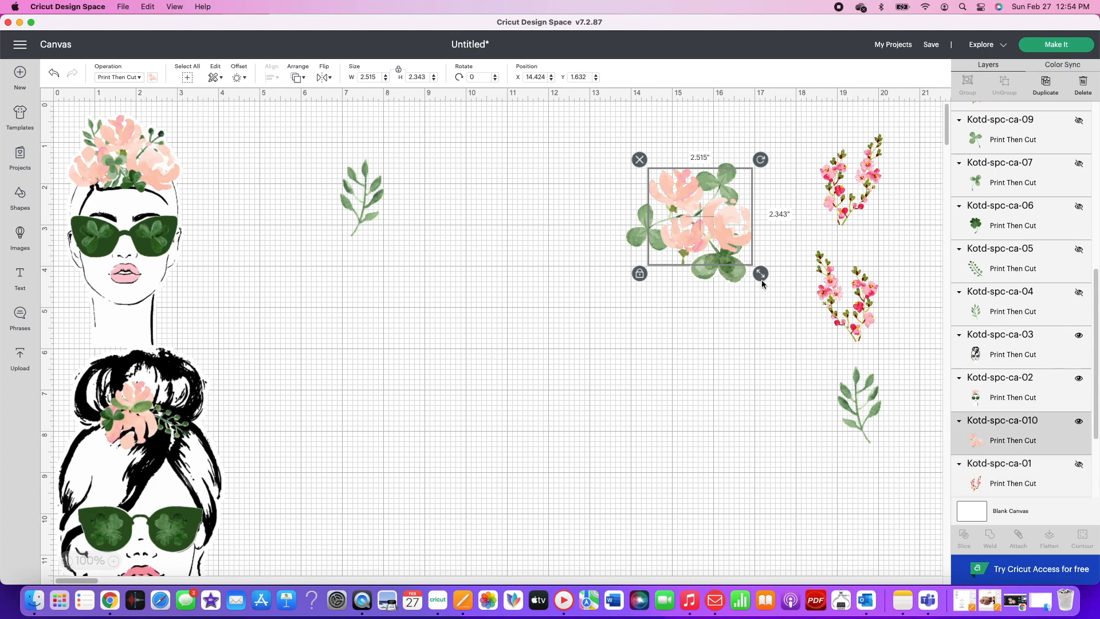
- Flatten the peony cluster and its three surrounding clovers into a single printable image
click(731, 283)
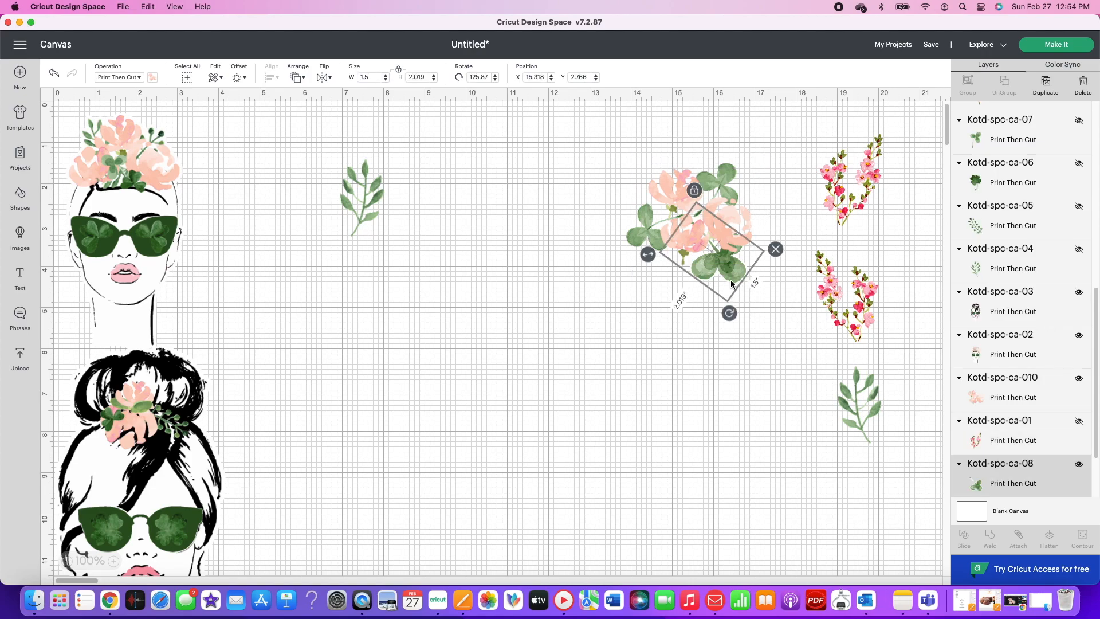
click(638, 318)
drag(772, 298, 631, 142)
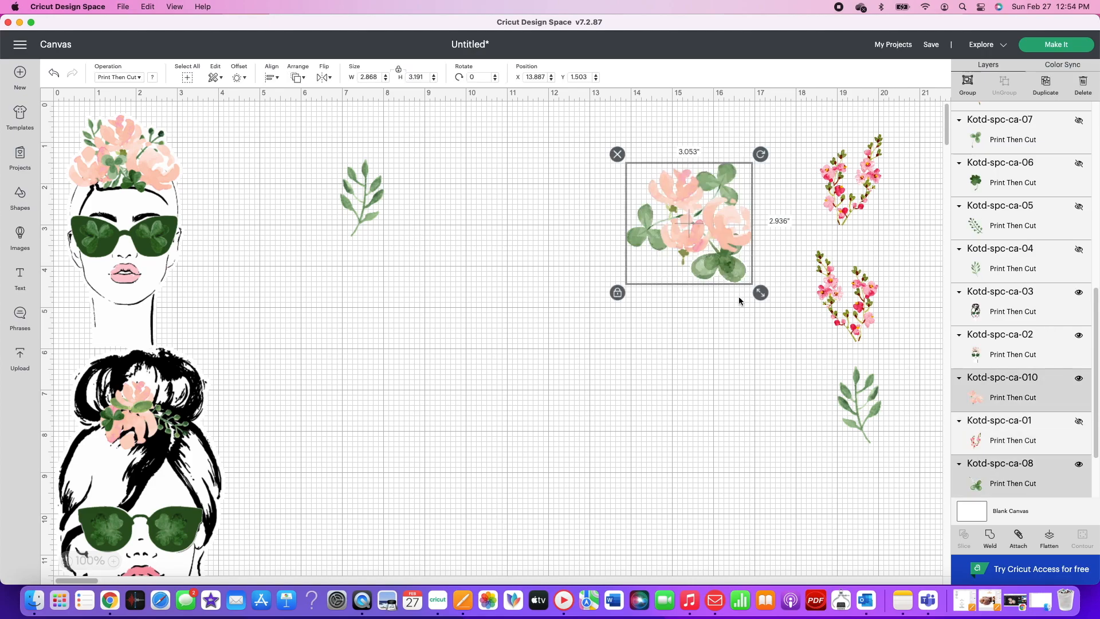
click(1049, 537)
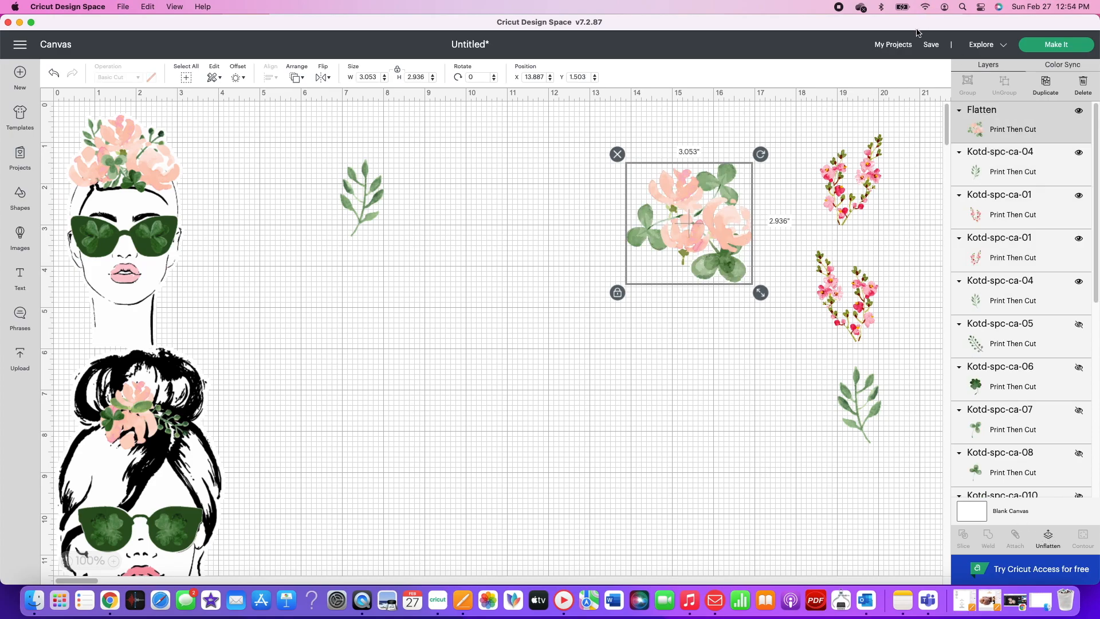
- Open the saved project ST PATRICK's DAY for customizing, replacing the unsaved project on the canvas
click(893, 44)
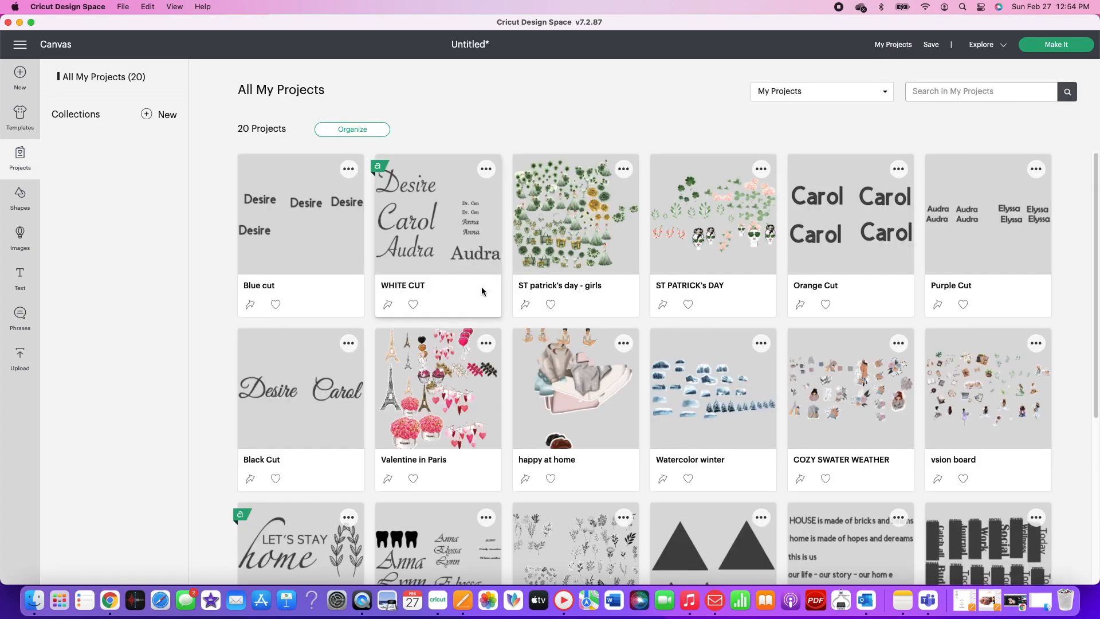
click(731, 231)
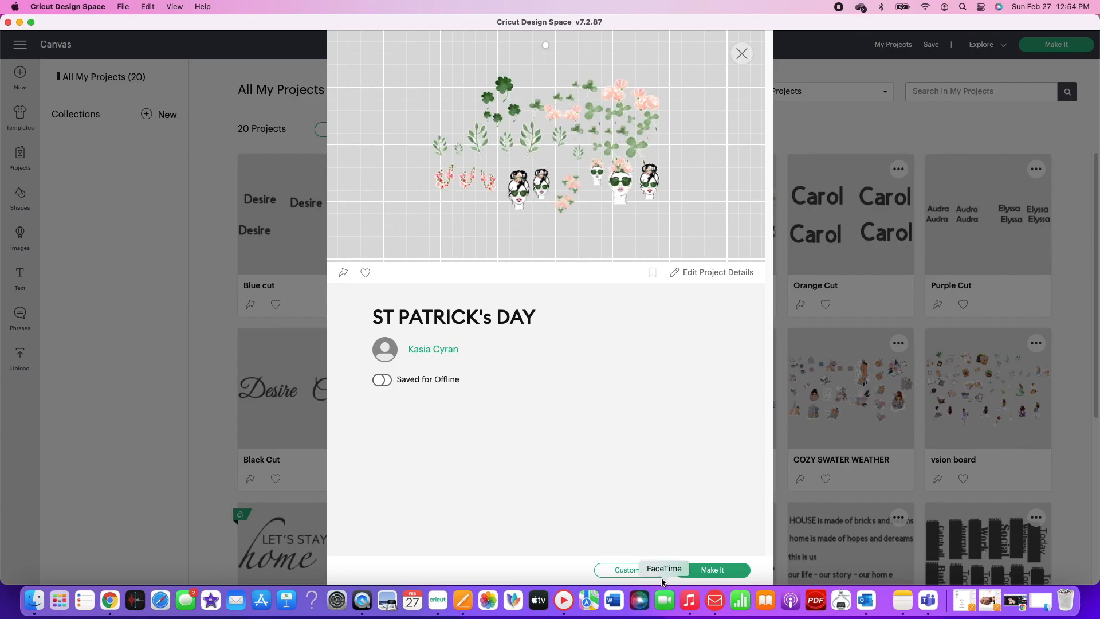
click(659, 572)
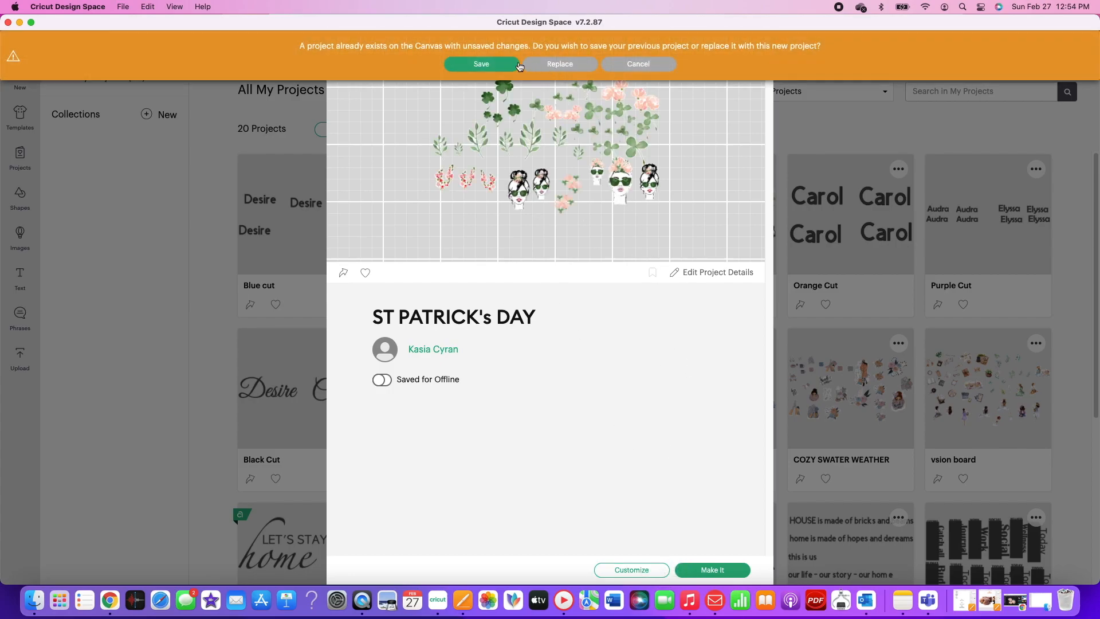
click(641, 65)
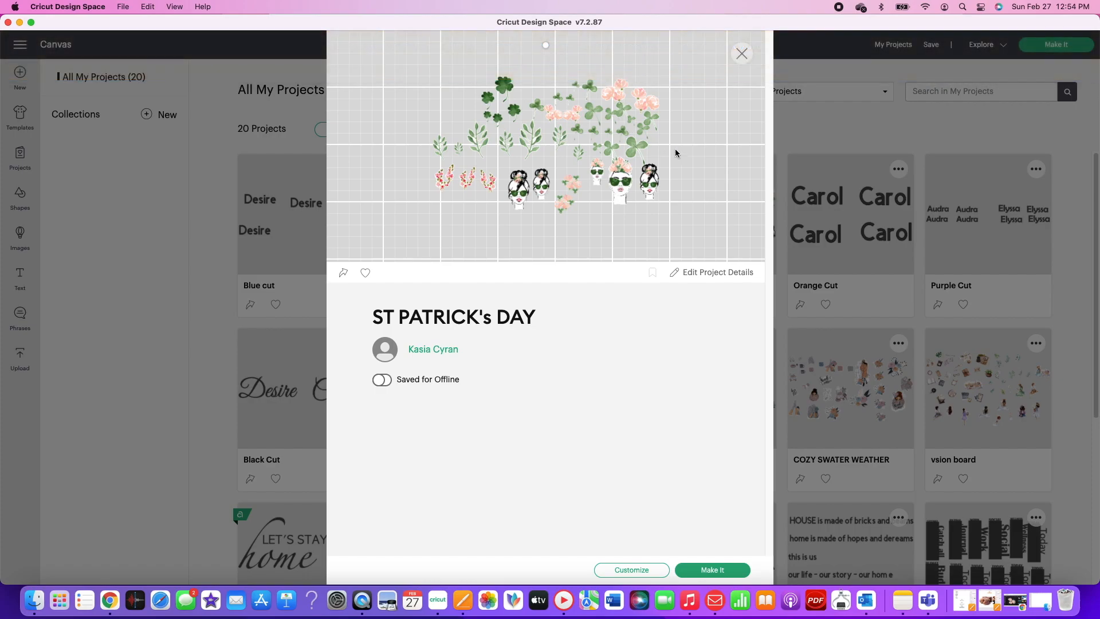
click(639, 573)
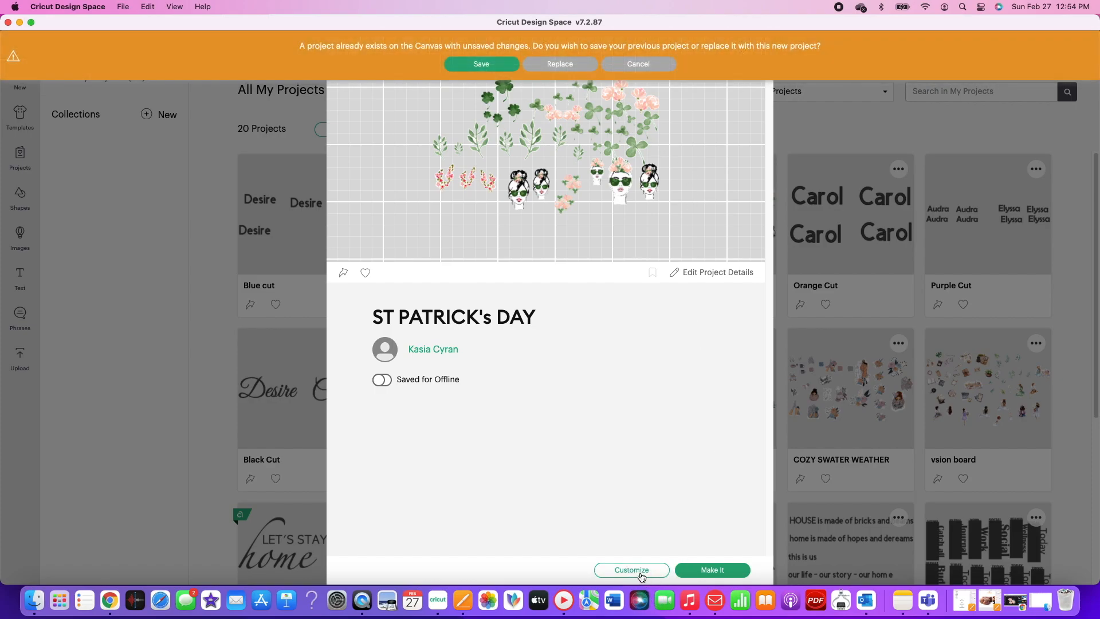
click(559, 64)
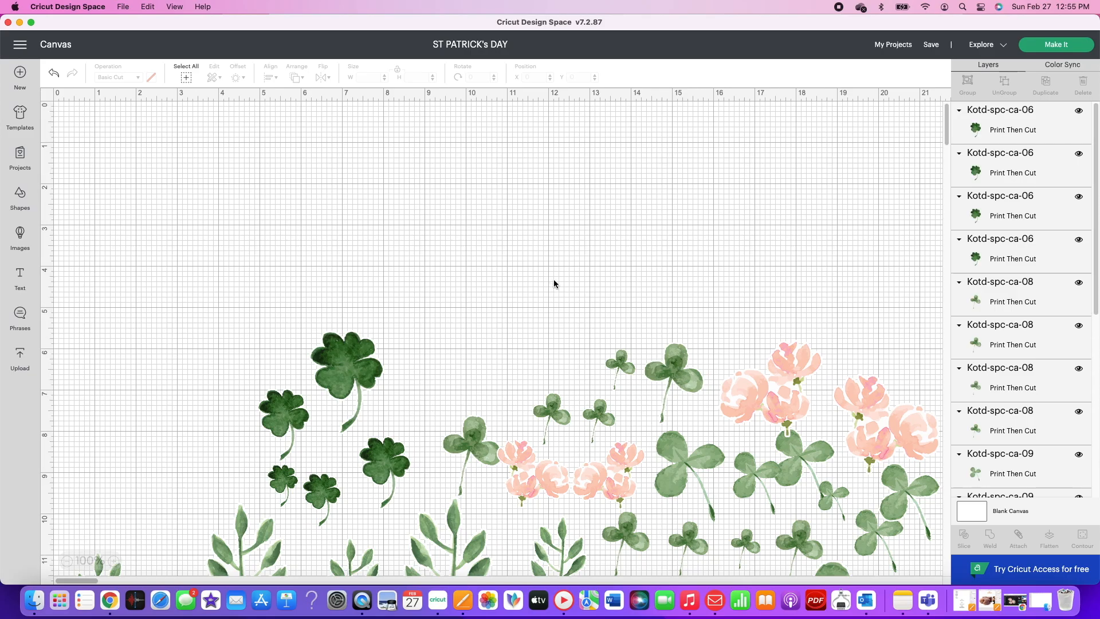
- Look over the arranged images of the ST PATRICK's DAY project and send it to mat preparation
scroll(554, 283, down, 10)
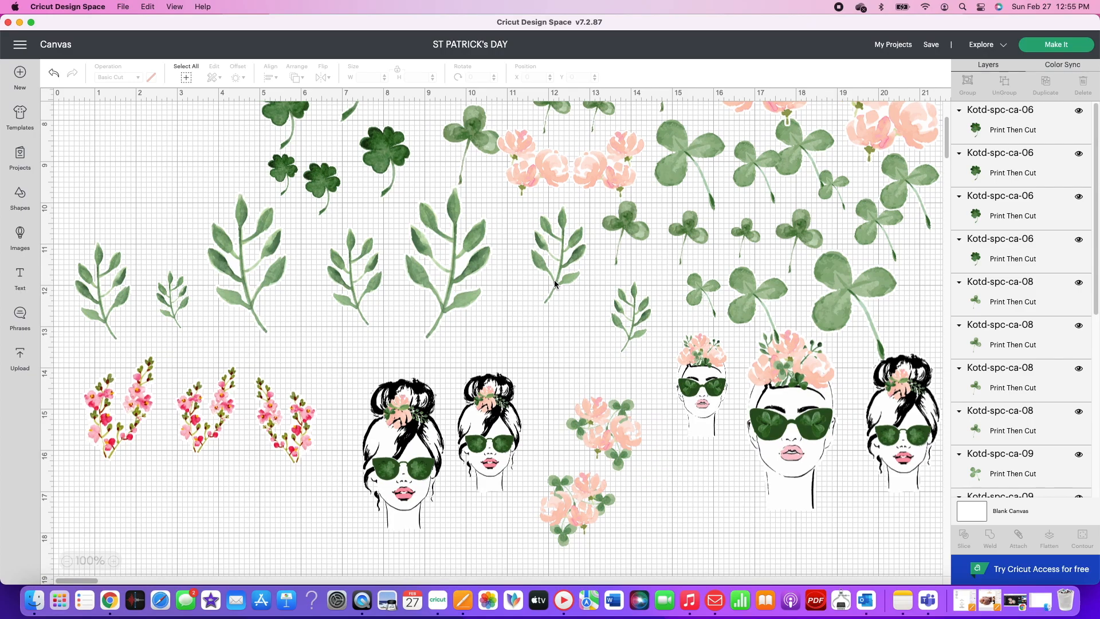
scroll(553, 283, down, 2)
scroll(554, 283, up, 12)
scroll(634, 310, down, 20)
scroll(634, 310, up, 20)
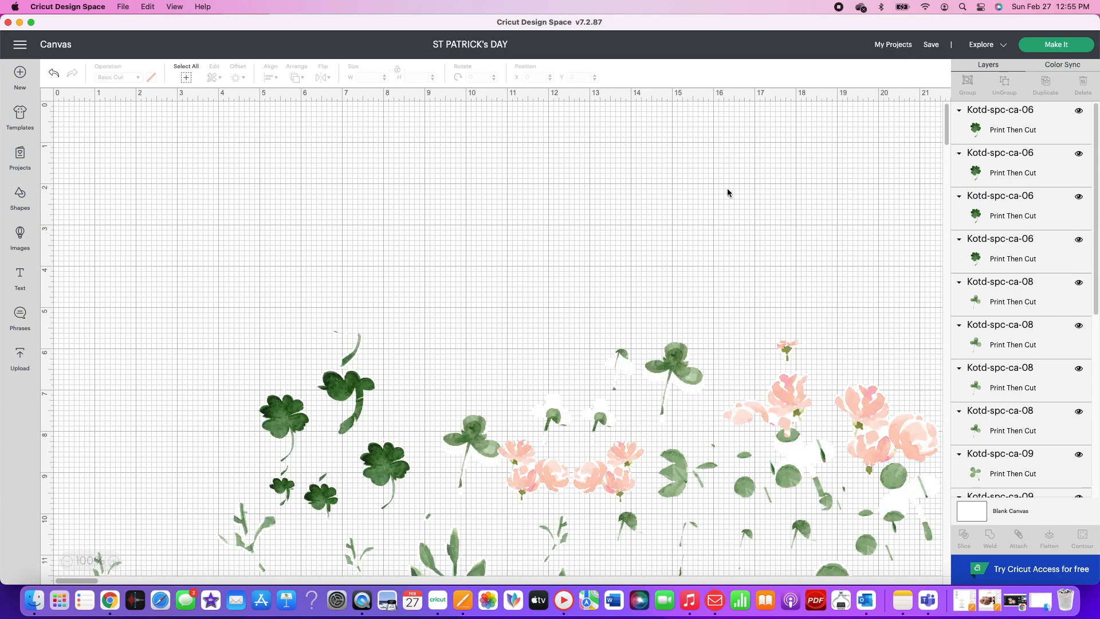
click(1060, 51)
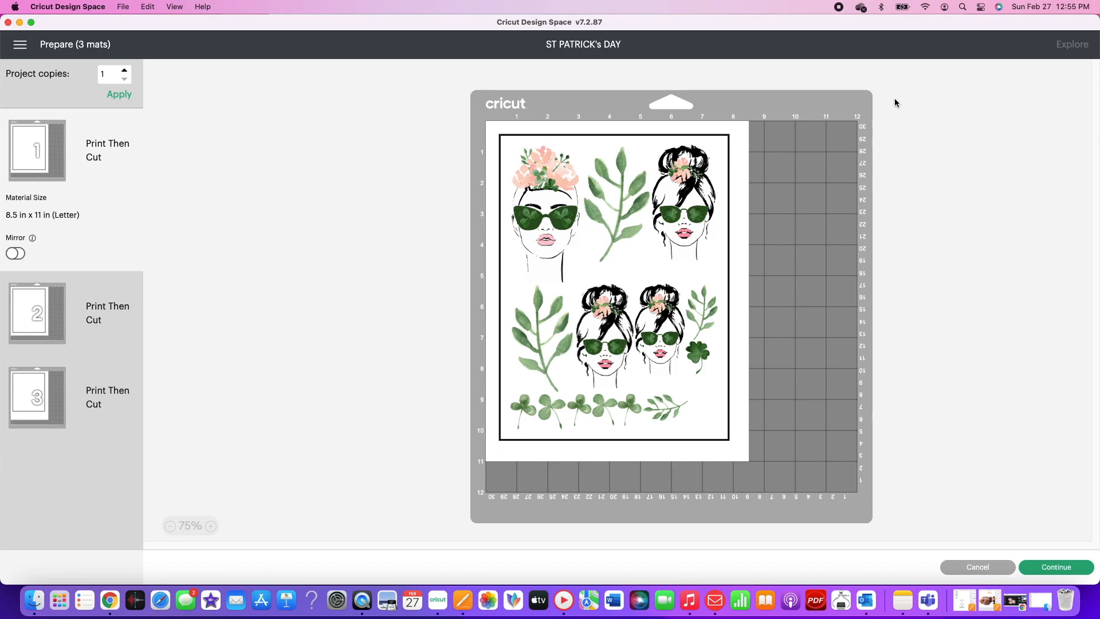
- Examine how the images are laid out on each of the three Print Then Cut mats
click(39, 312)
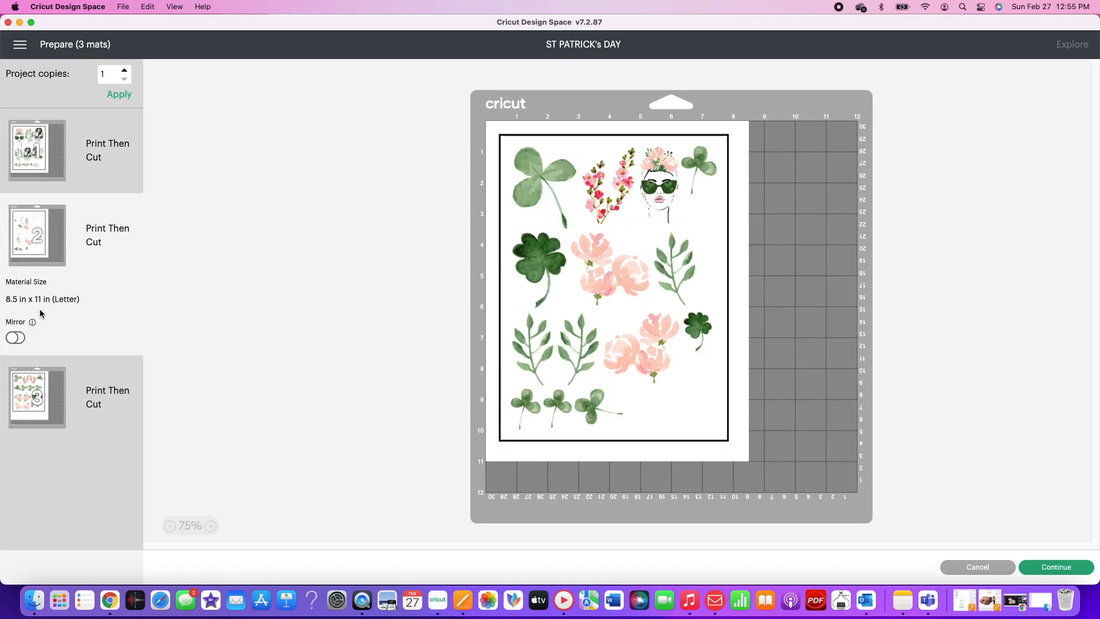
click(24, 403)
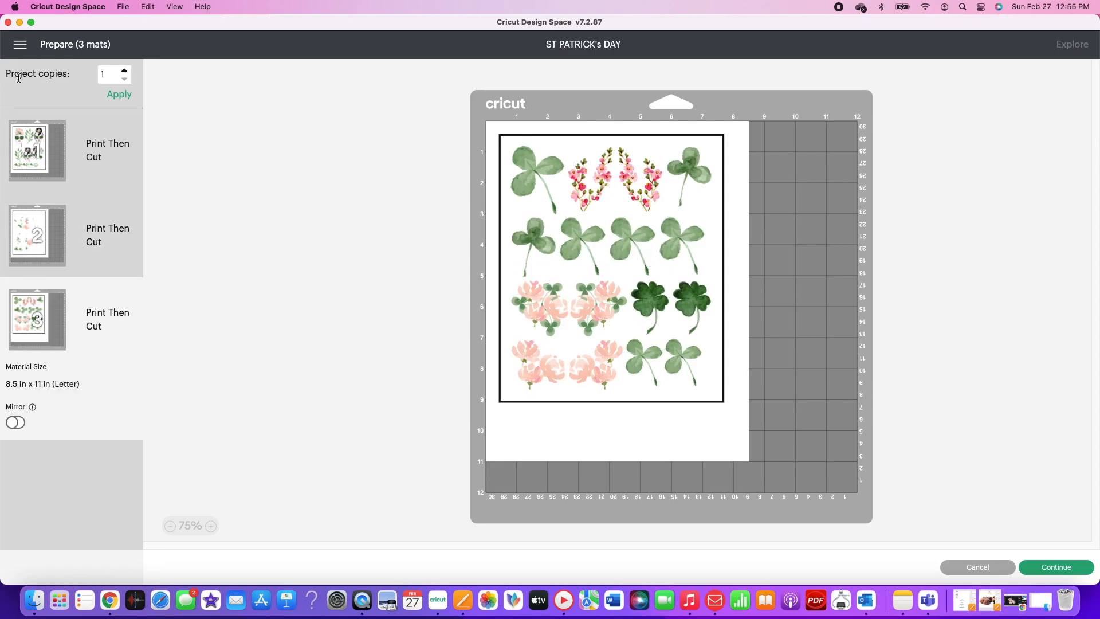
click(35, 138)
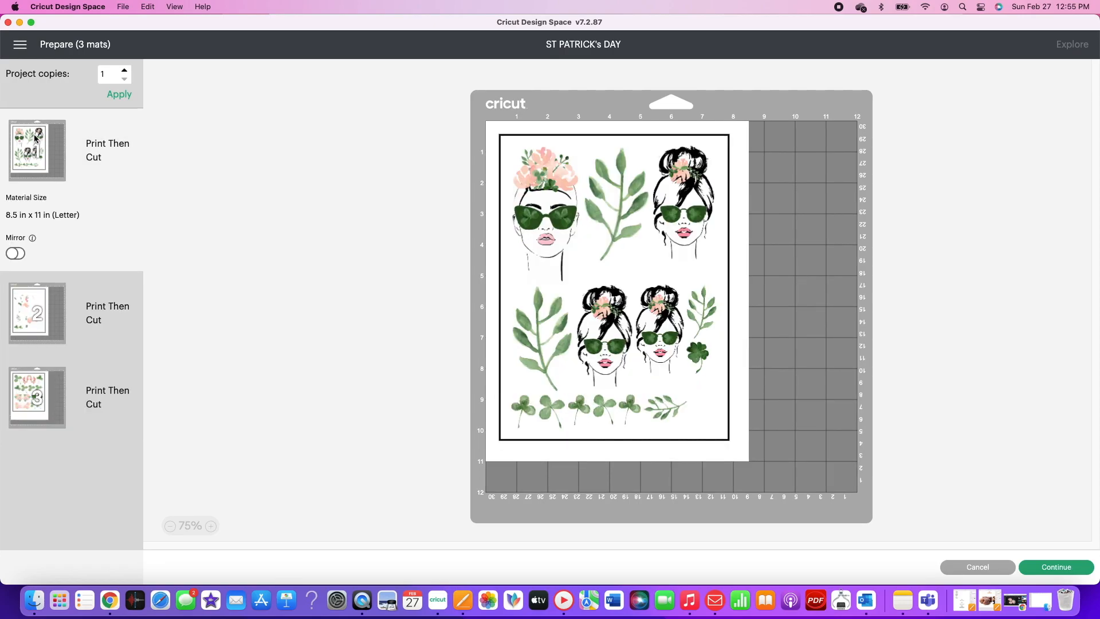
click(28, 297)
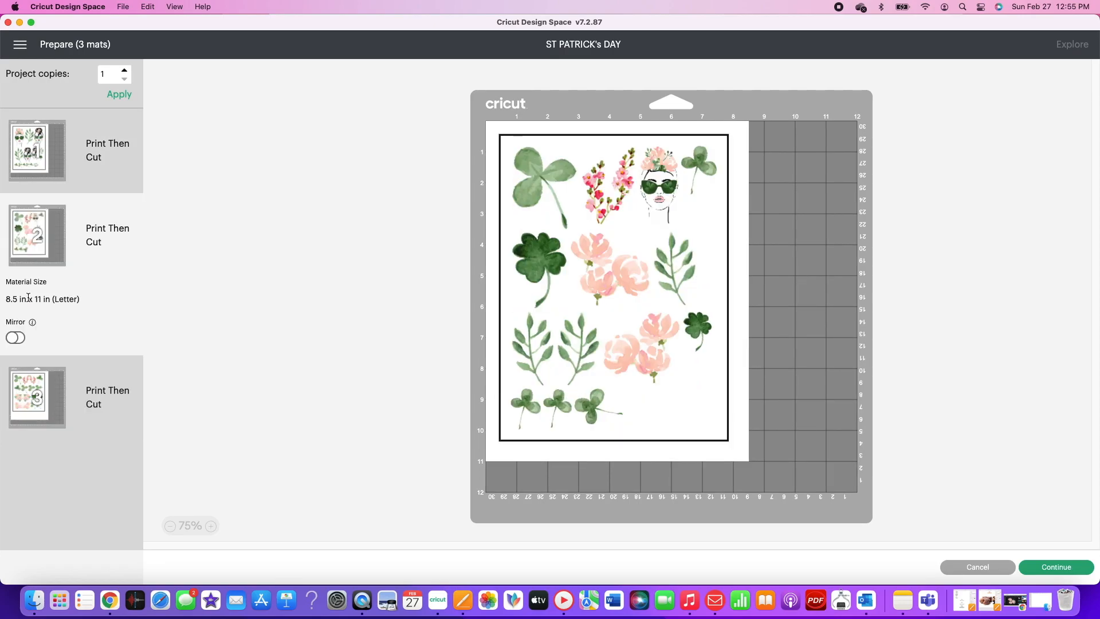
click(32, 138)
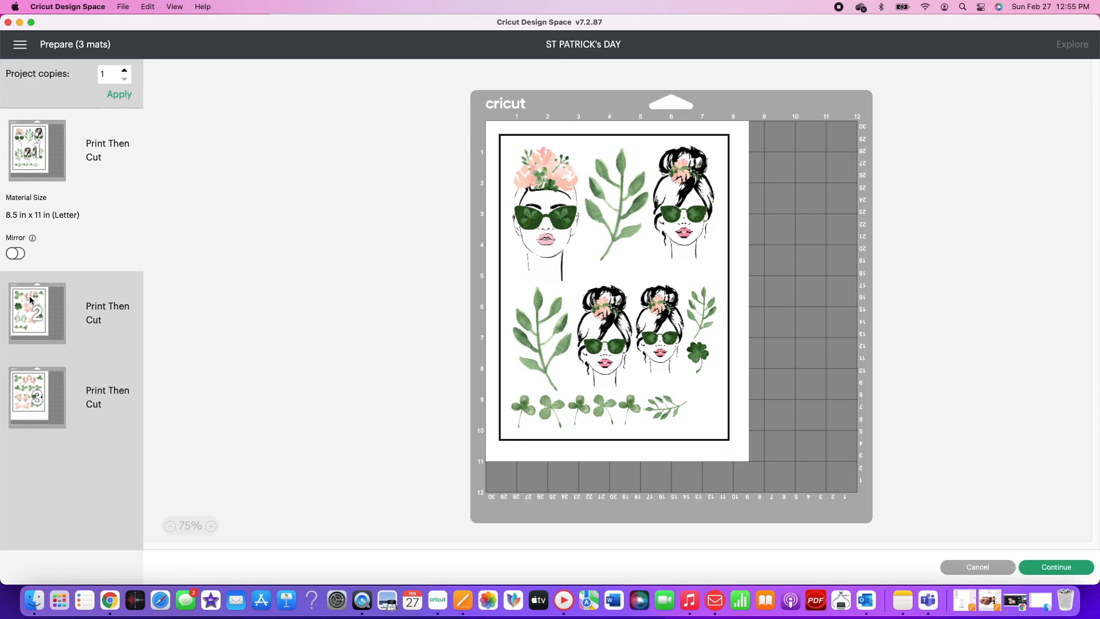
- Check the second, third and first Print Then Cut mats once more and continue to the Make stage
click(23, 314)
click(31, 389)
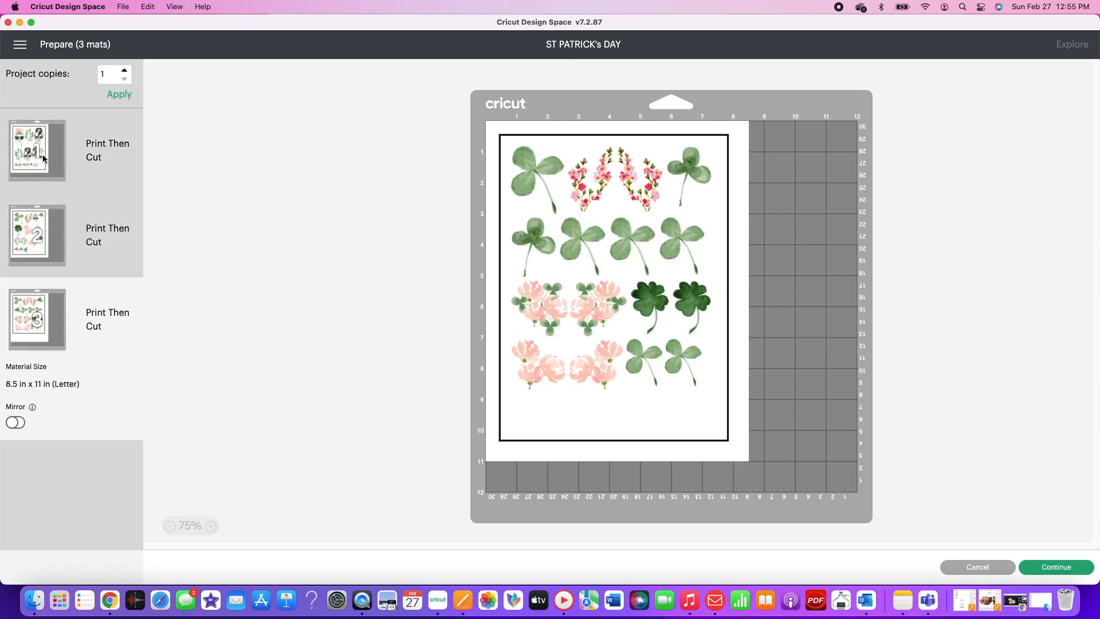
click(53, 161)
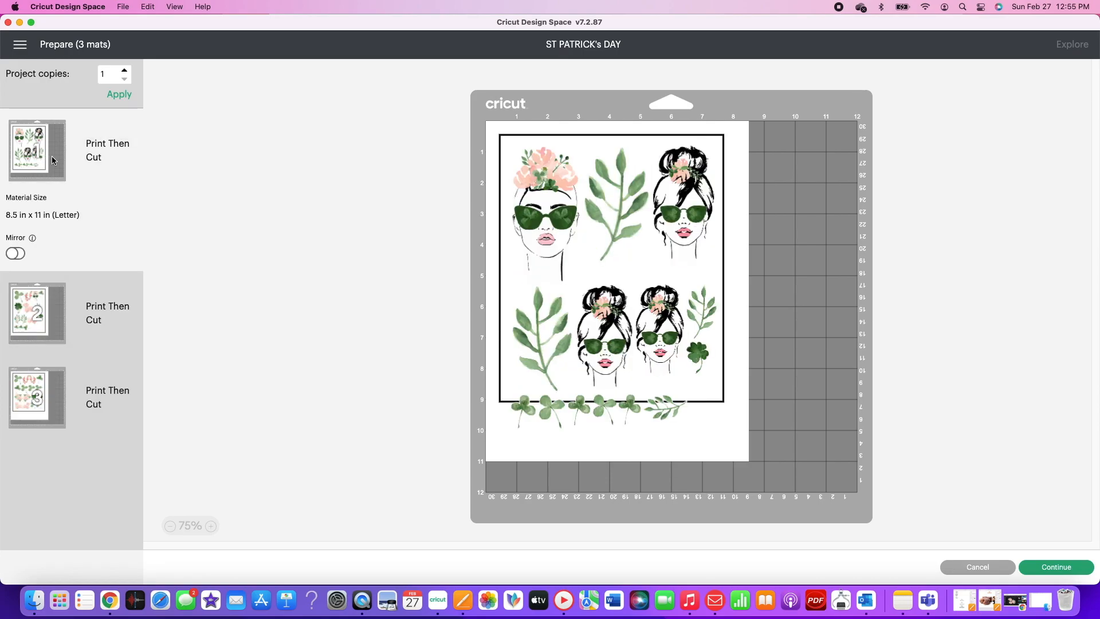
click(1061, 567)
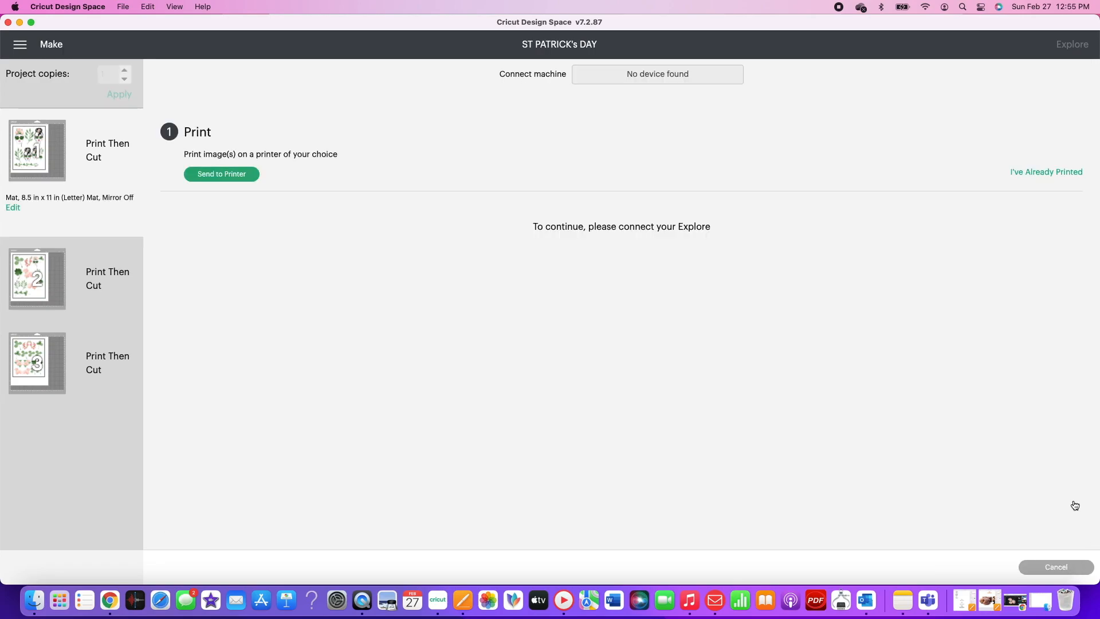
- Open the print setup for the first mat, turn off Add Bleed and close the setup without printing
click(235, 179)
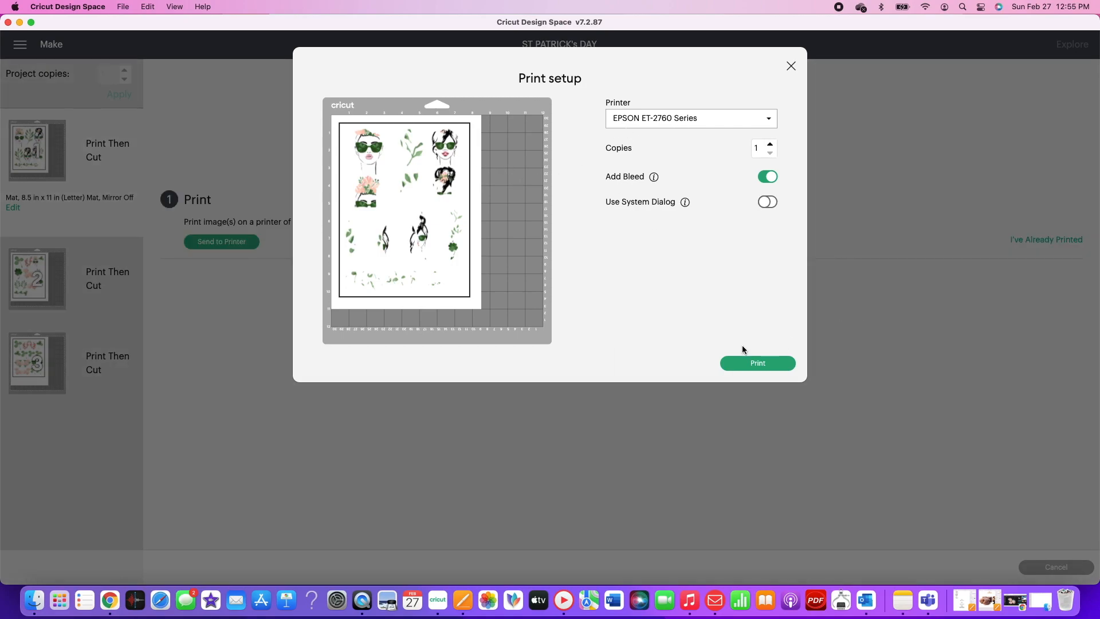
click(768, 177)
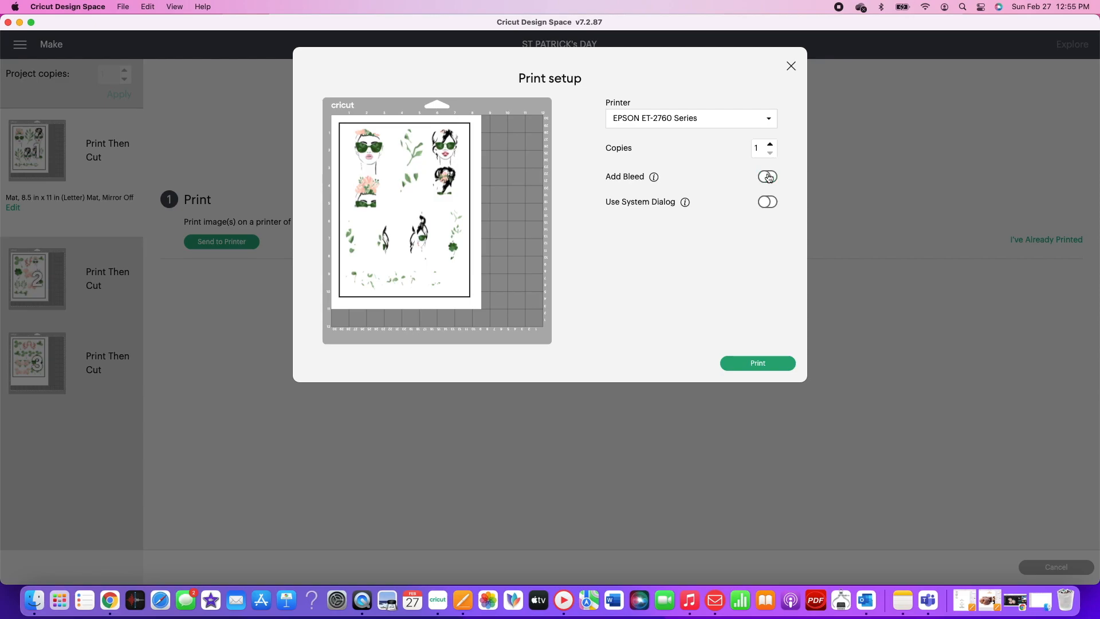
click(791, 67)
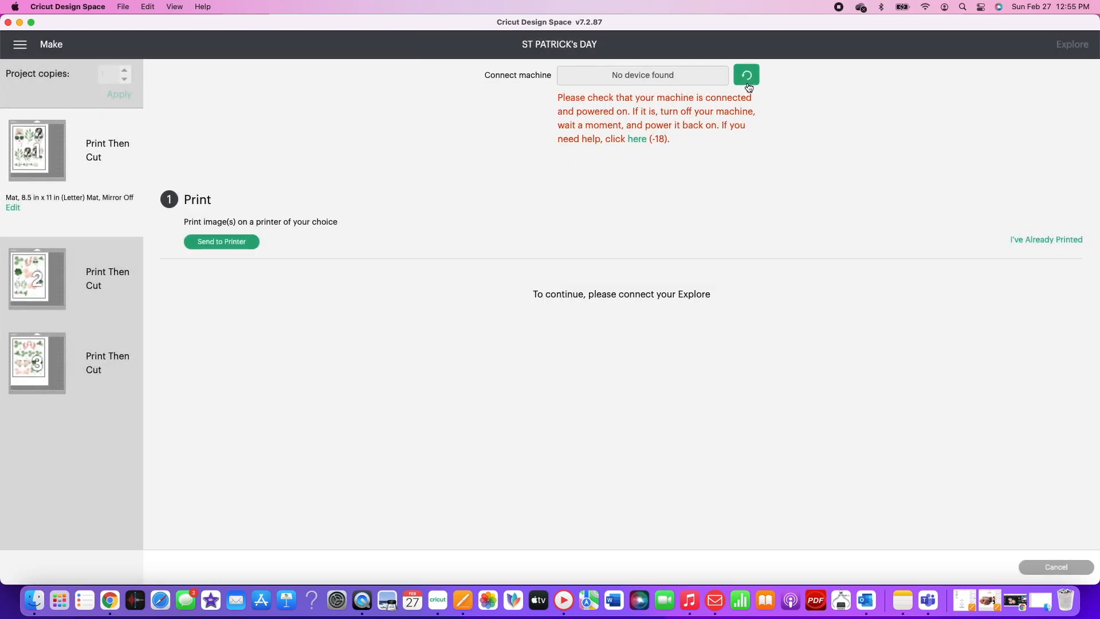
- Retry the cutting machine connection, then view the blade options for the loaded tool and close them without changing the blade
click(747, 84)
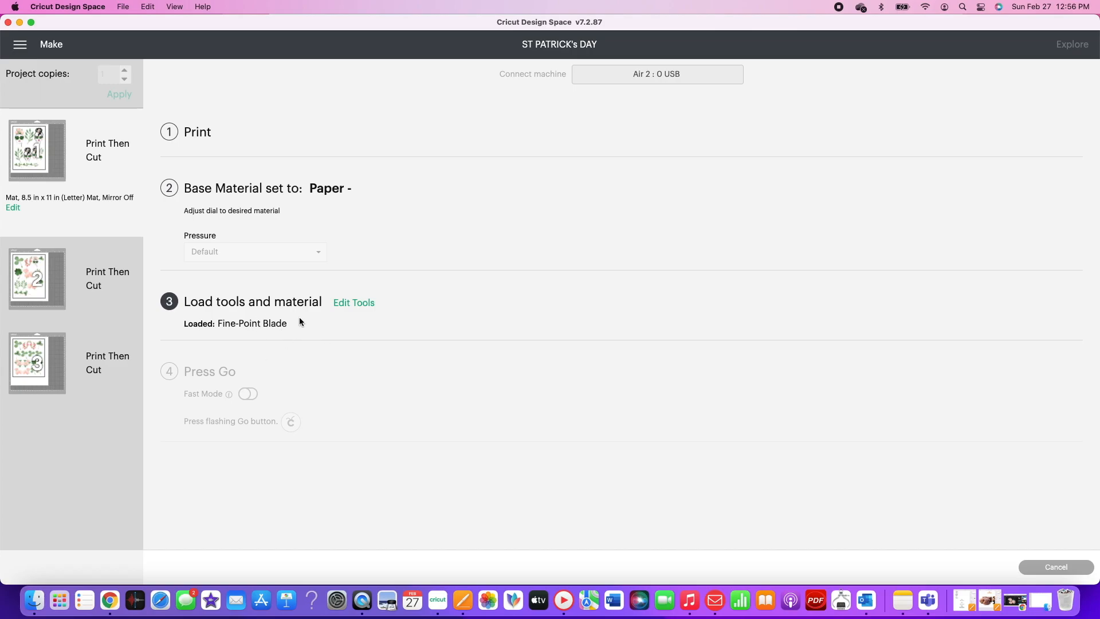
click(354, 303)
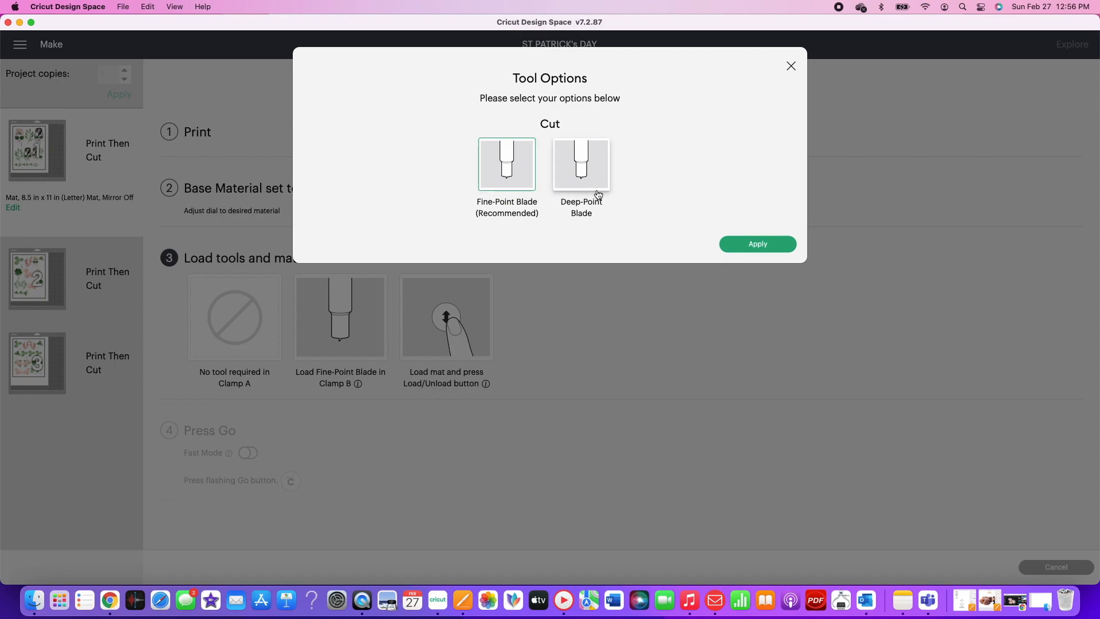
click(792, 67)
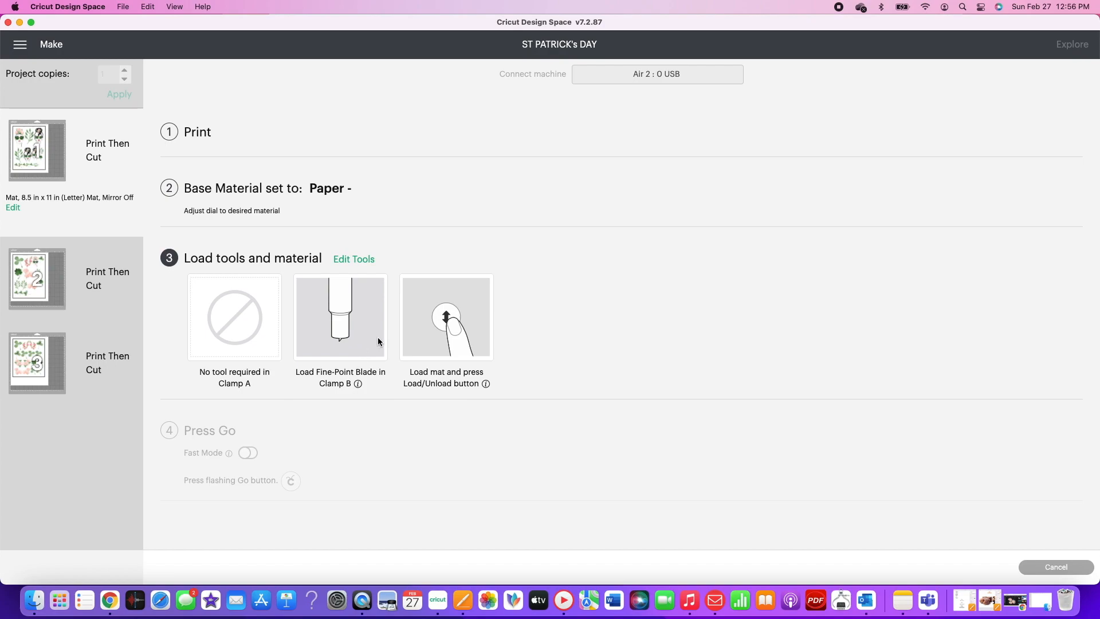